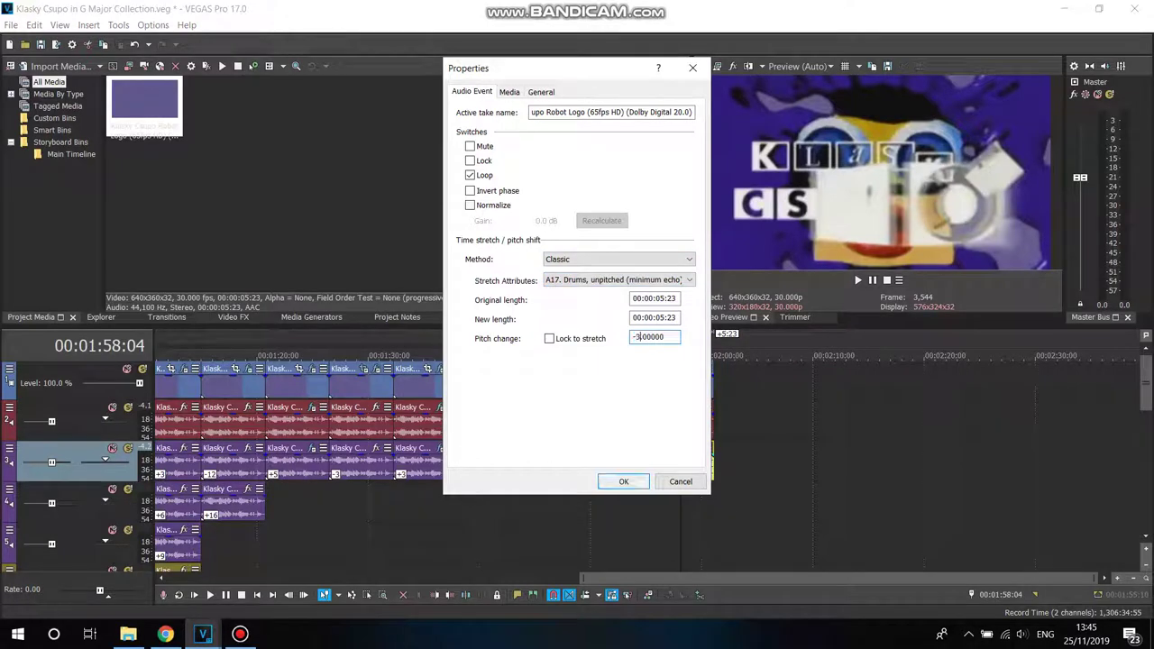
# Step: Apply the pitch change of -3 to the last audio event on the third track
pyautogui.click(623, 481)
pyautogui.click(165, 634)
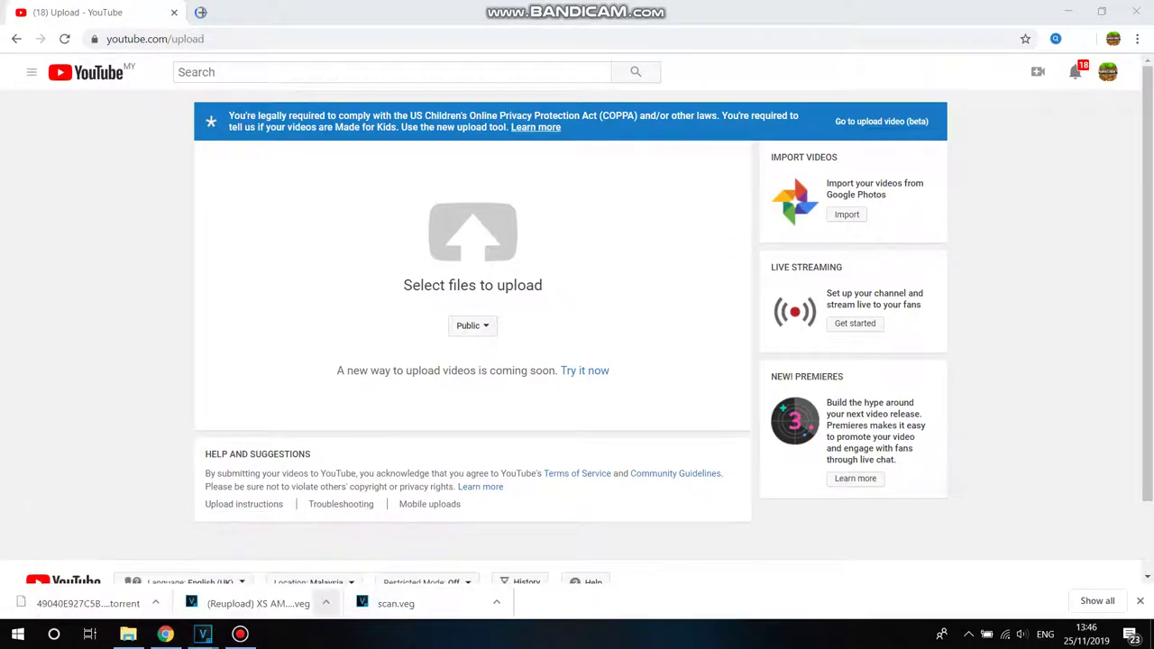
pyautogui.moveTo(203, 633)
pyautogui.click(118, 559)
# Step: Duplicate the last audio event of the third track onto the fourth track, starting at 00:01:55:10
pyautogui.rightClick(681, 459)
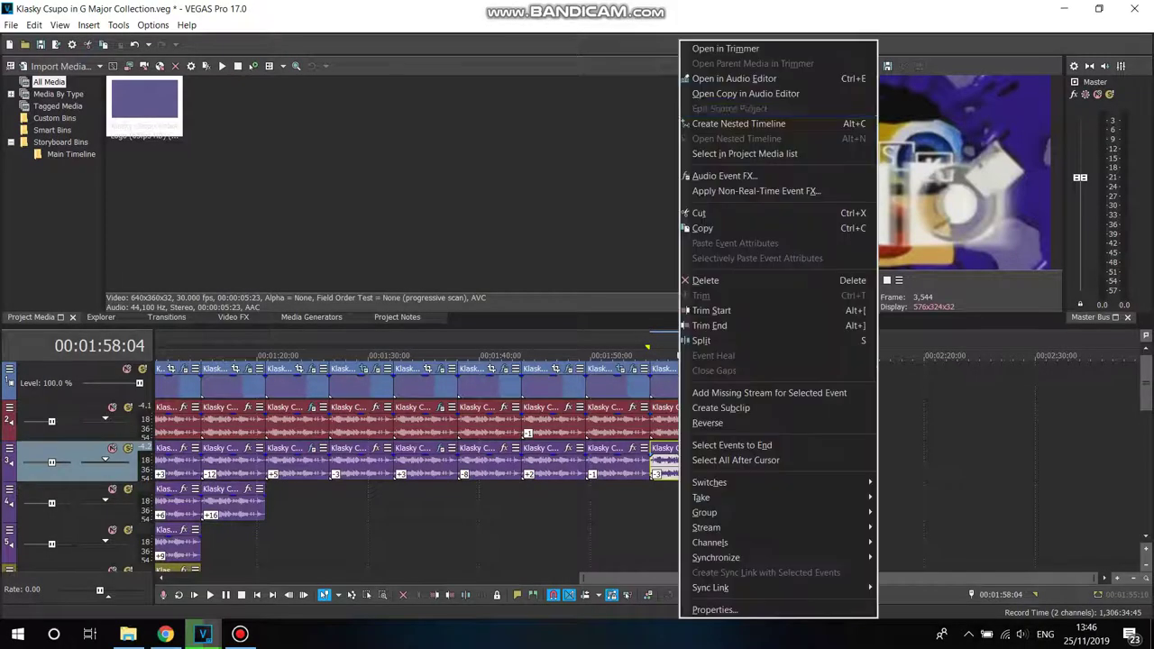
pyautogui.click(702, 228)
pyautogui.click(650, 503)
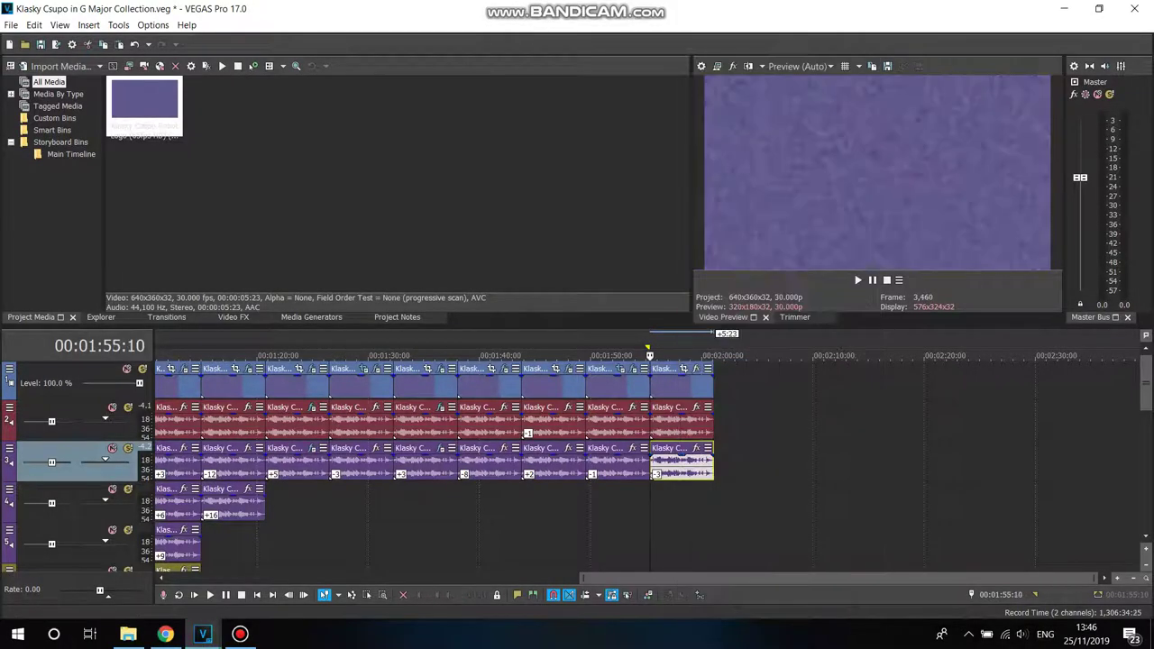
pyautogui.rightClick(708, 501)
pyautogui.click(721, 212)
# Step: Set the pitch change of the duplicated audio event on the fourth track to 2
pyautogui.rightClick(693, 500)
pyautogui.click(739, 587)
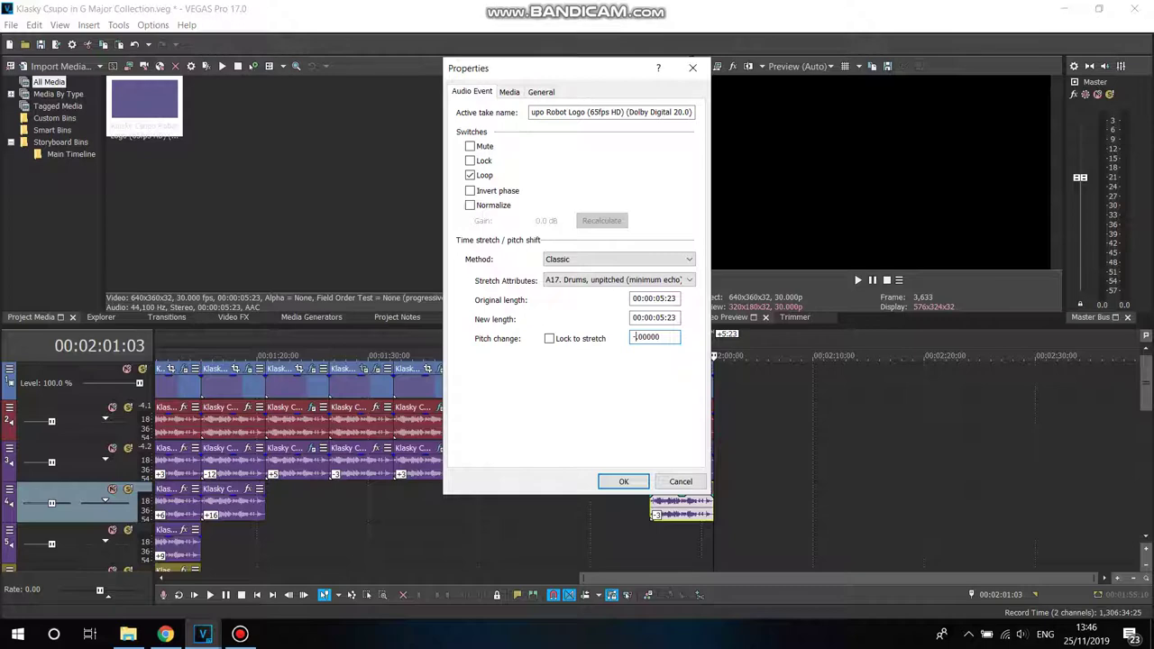
pyautogui.write('2')
pyautogui.click(624, 482)
# Step: Copy the last audio event of the fourth track and paste it onto the fifth track
pyautogui.rightClick(688, 503)
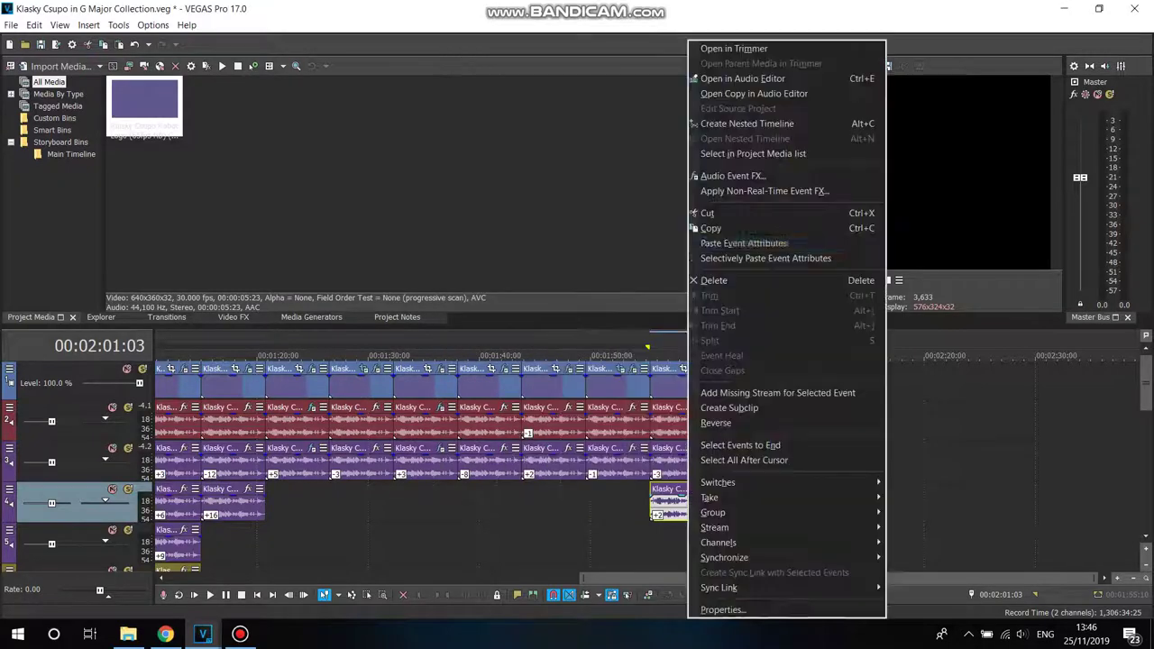
pyautogui.click(724, 228)
pyautogui.click(654, 504)
pyautogui.rightClick(672, 545)
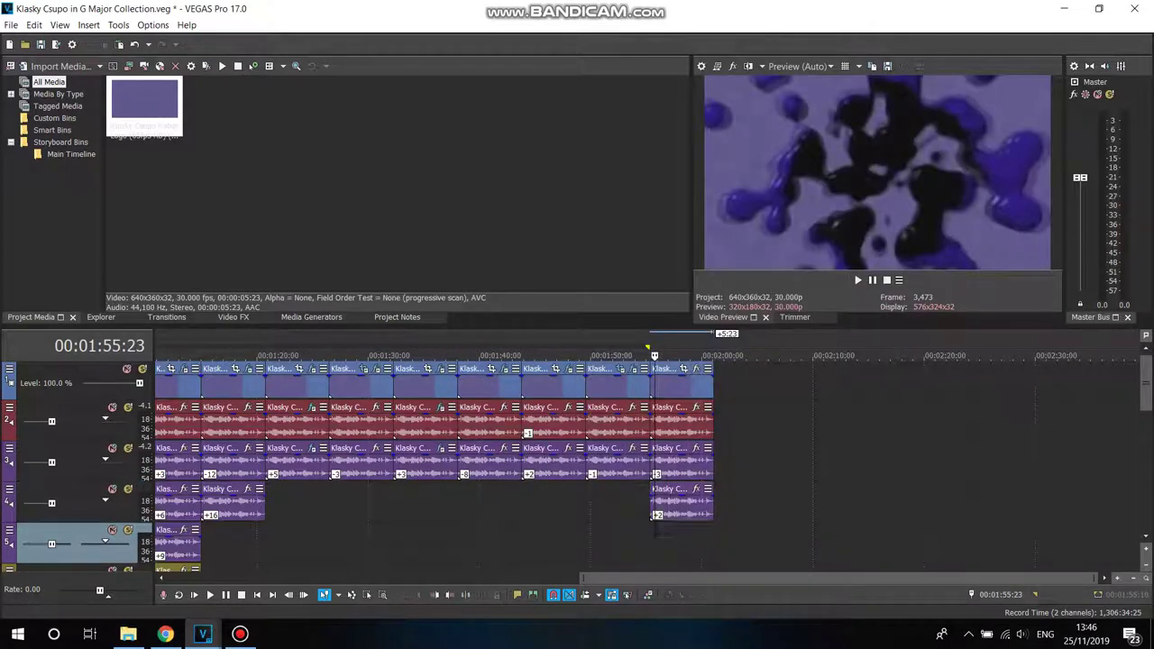
pyautogui.click(696, 253)
pyautogui.moveTo(688, 545); pyautogui.dragTo(687, 545)
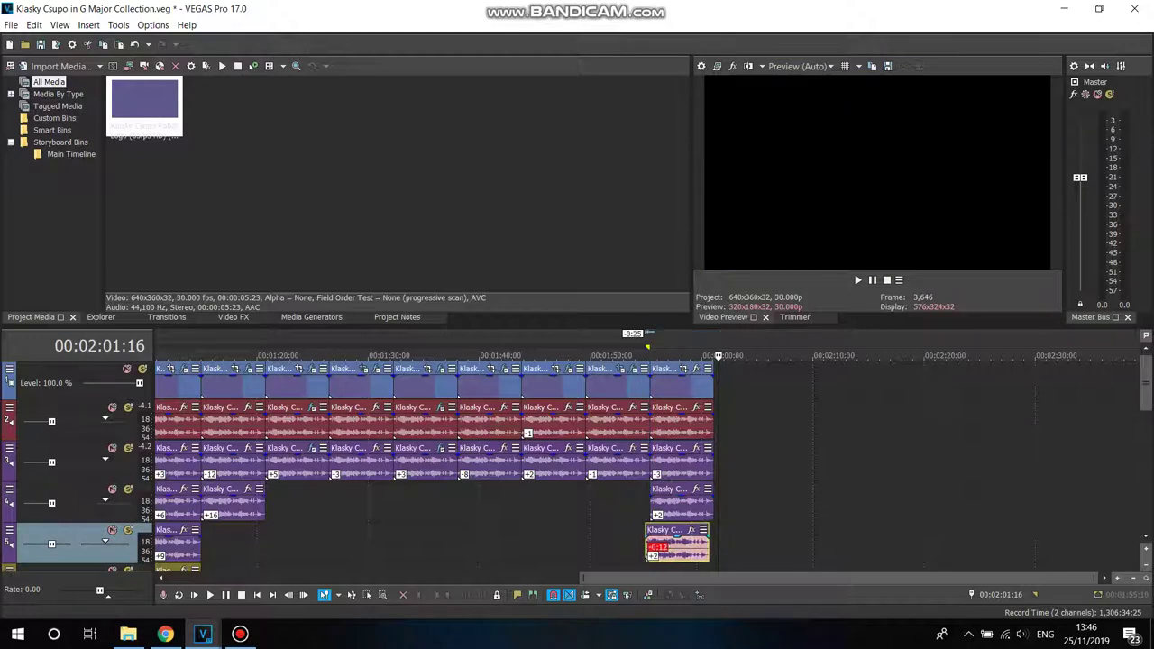
# Step: Set the pasted fifth-track event's pitch change to 4 and align its start with the events above
pyautogui.rightClick(687, 544)
pyautogui.click(722, 611)
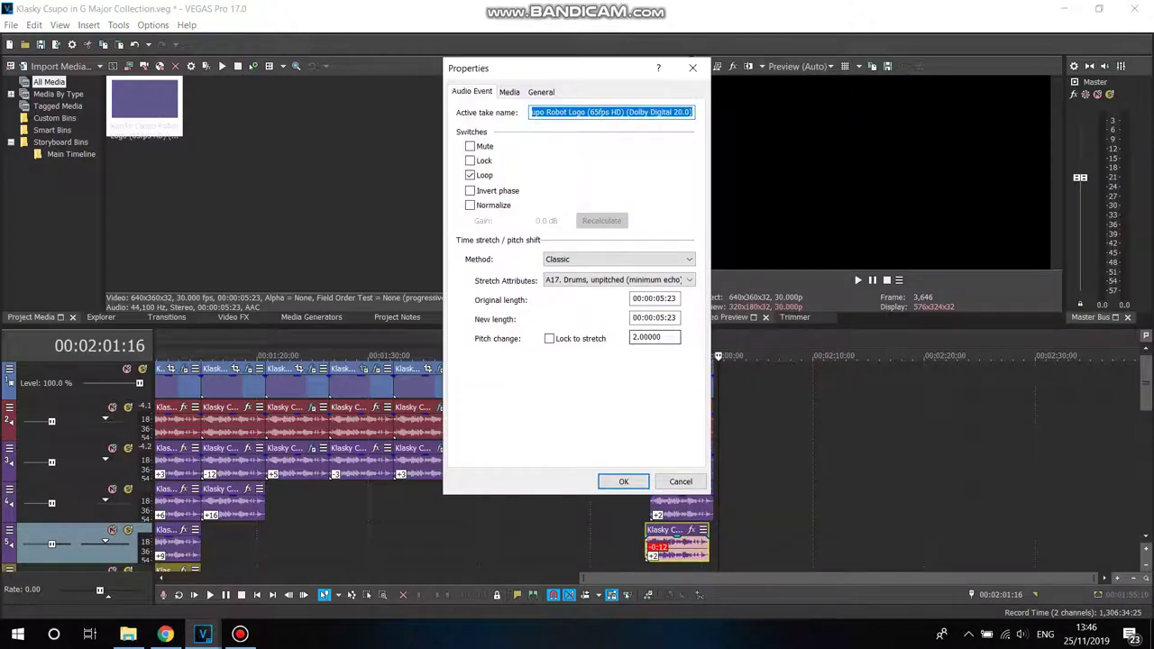
pyautogui.moveTo(638, 337); pyautogui.dragTo(632, 337)
pyautogui.click(623, 482)
pyautogui.moveTo(673, 545); pyautogui.dragTo(675, 544)
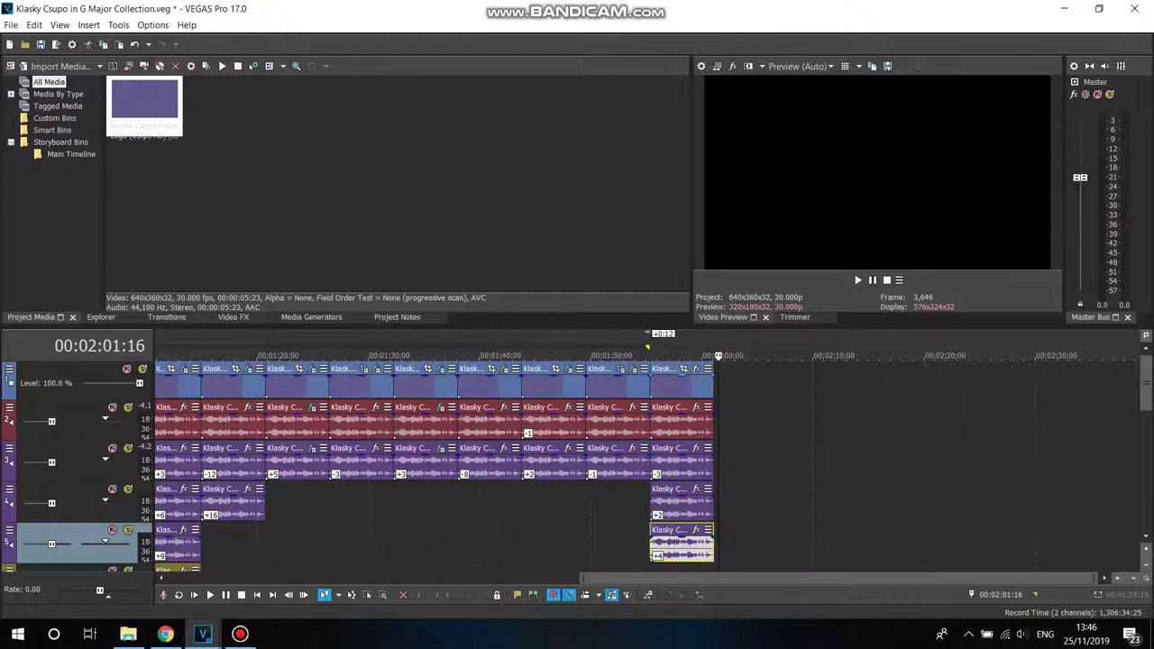
# Step: Play back the layered audio events from 00:01:55:10 and pause the playback
pyautogui.click(661, 356)
pyautogui.click(650, 355)
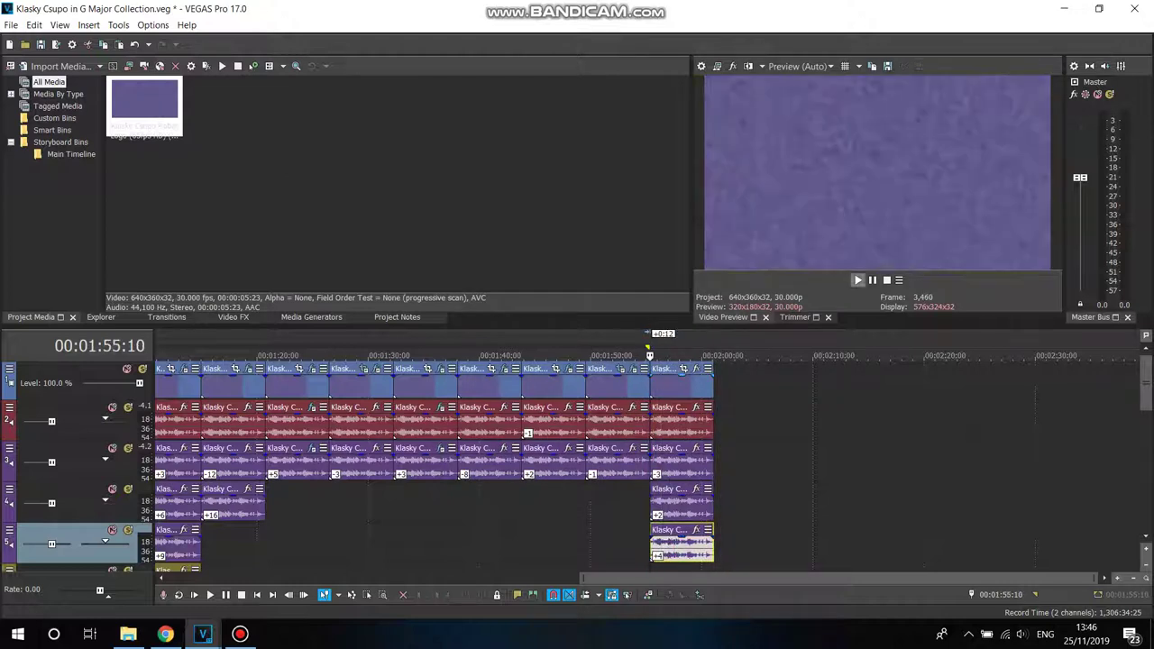
pyautogui.click(858, 280)
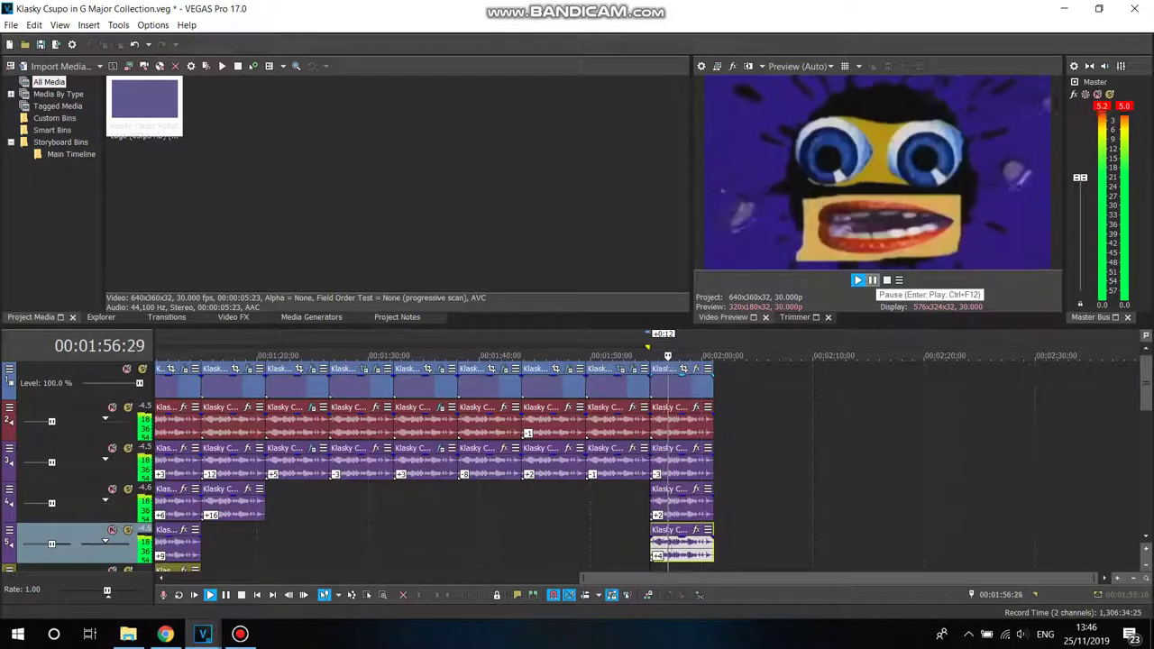
pyautogui.click(872, 281)
# Step: Add HSL Adjust to the last video event with hue 0.050 and saturation 2.000, stored as preset Pika Major
pyautogui.click(233, 316)
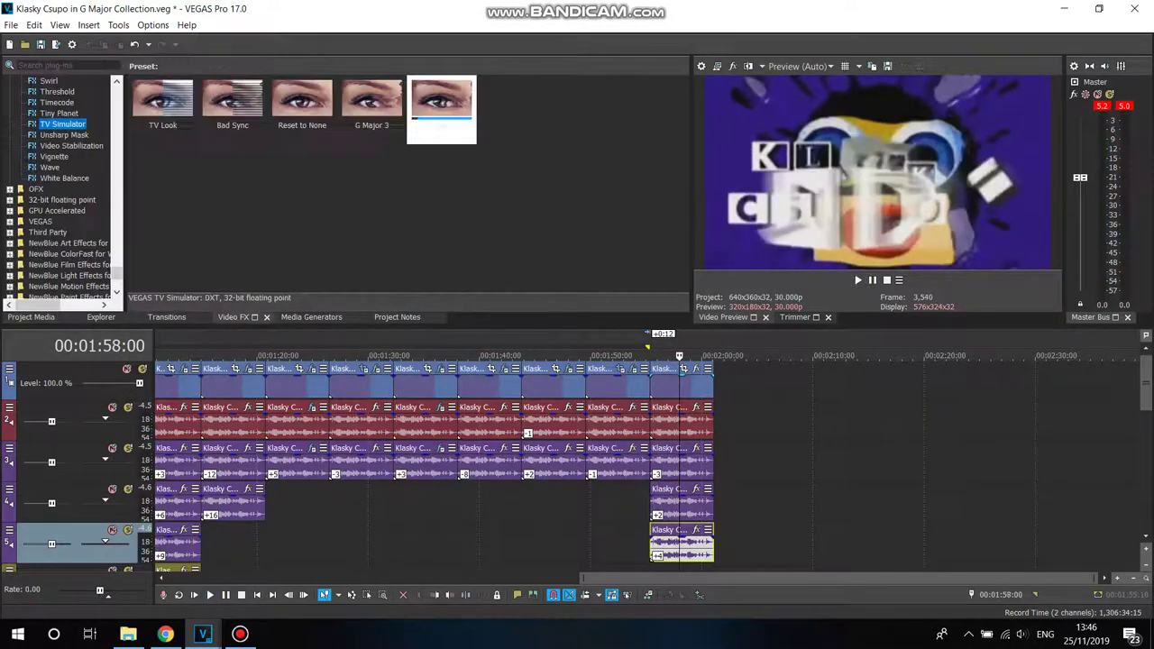
pyautogui.moveTo(117, 273); pyautogui.dragTo(116, 138)
pyautogui.scroll(10, 63, 181)
pyautogui.scroll(-12, 63, 180)
pyautogui.scroll(-10, 63, 180)
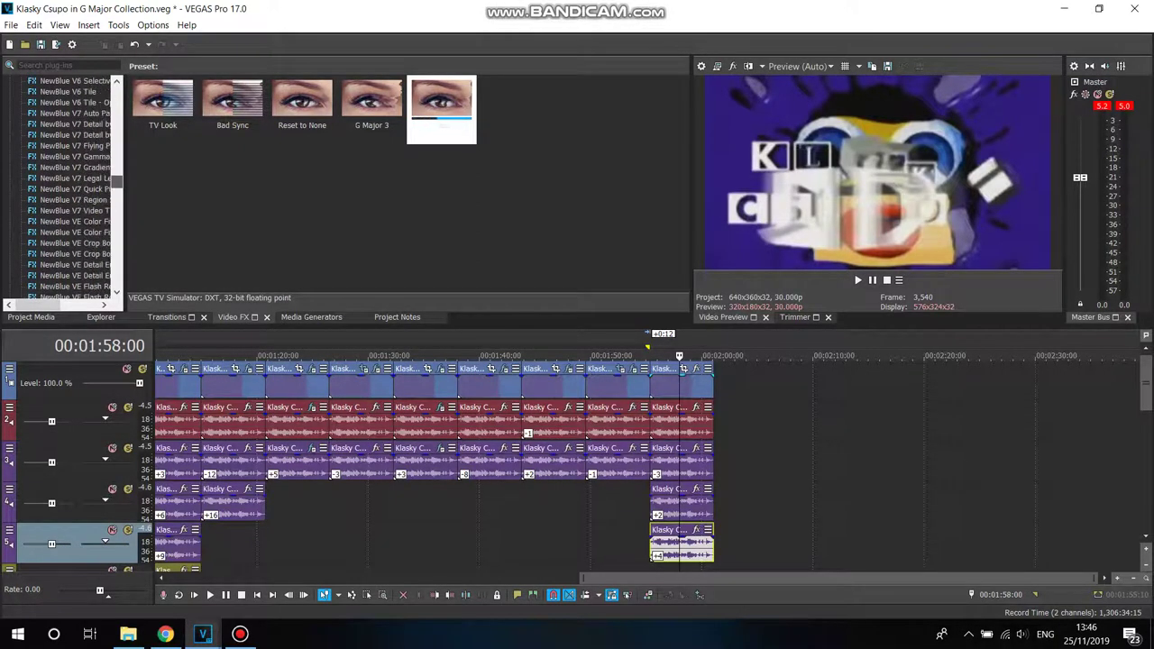
pyautogui.scroll(15, 63, 181)
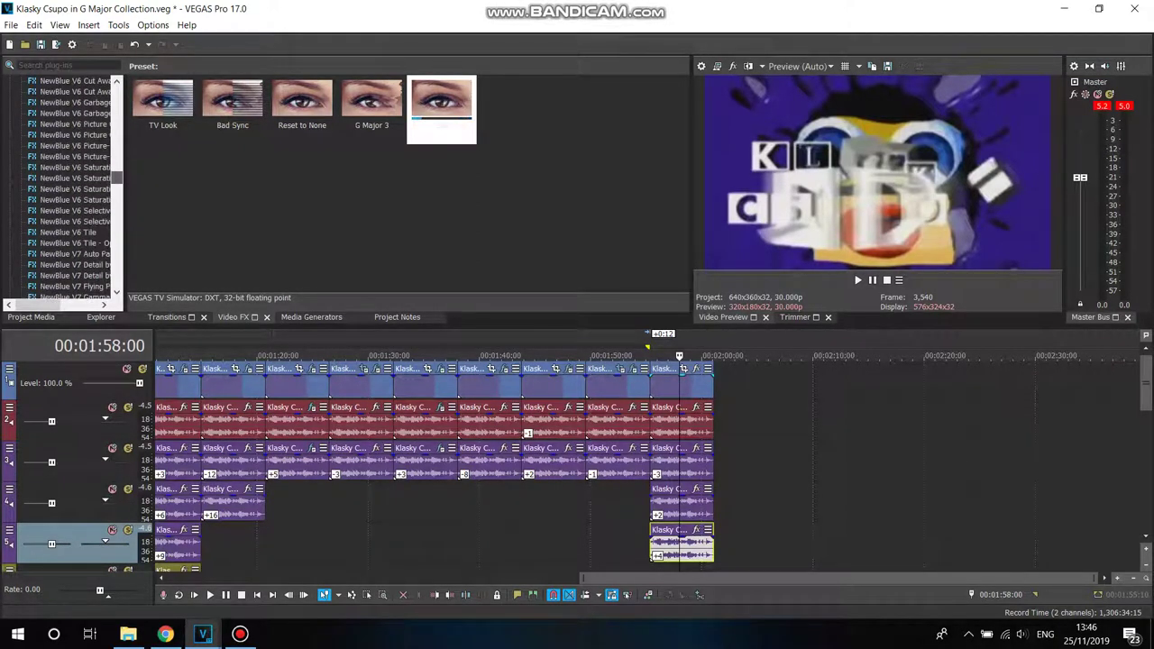
pyautogui.scroll(2, 63, 180)
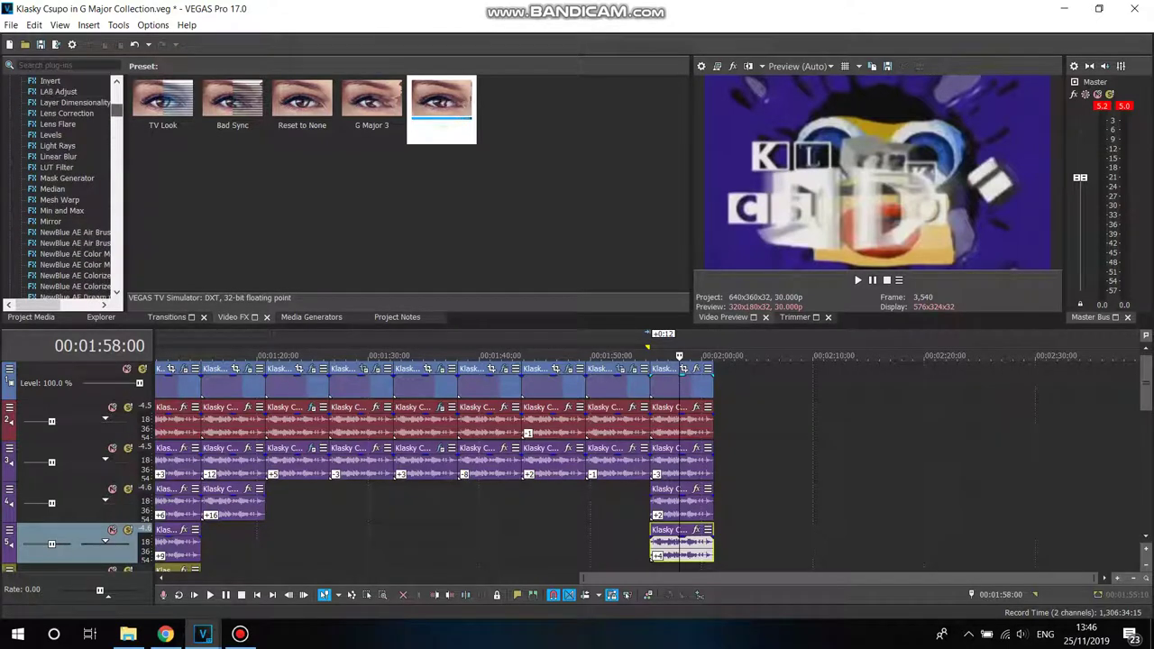
pyautogui.moveTo(162, 101); pyautogui.dragTo(676, 385)
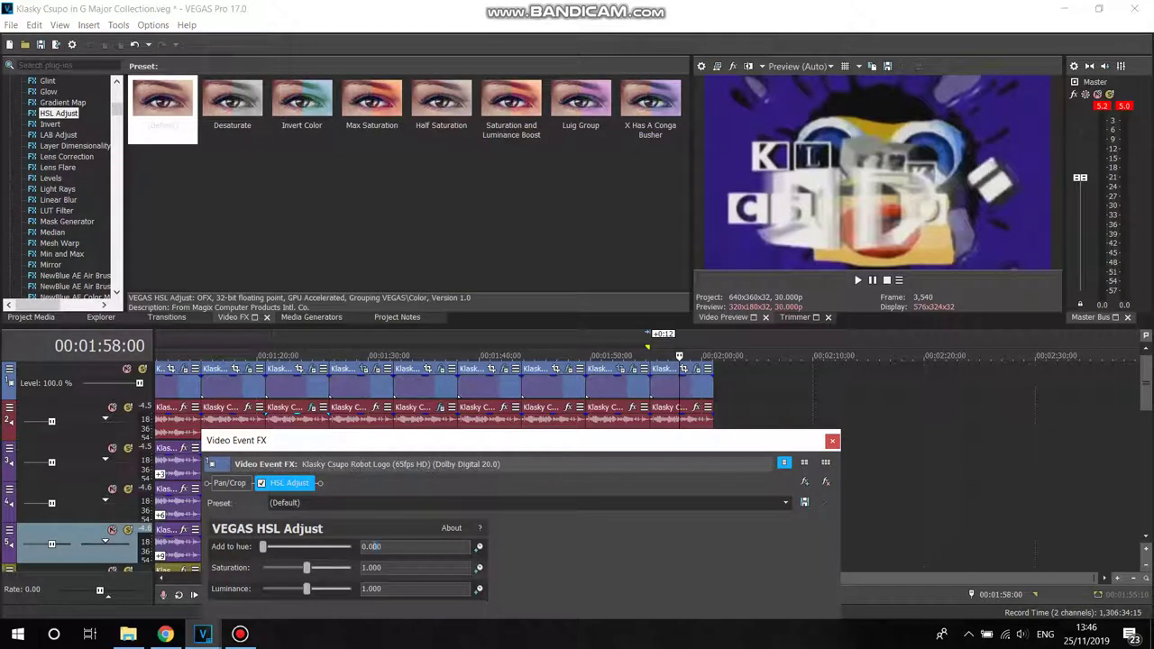
pyautogui.click(383, 589)
pyautogui.moveTo(306, 568); pyautogui.dragTo(351, 568)
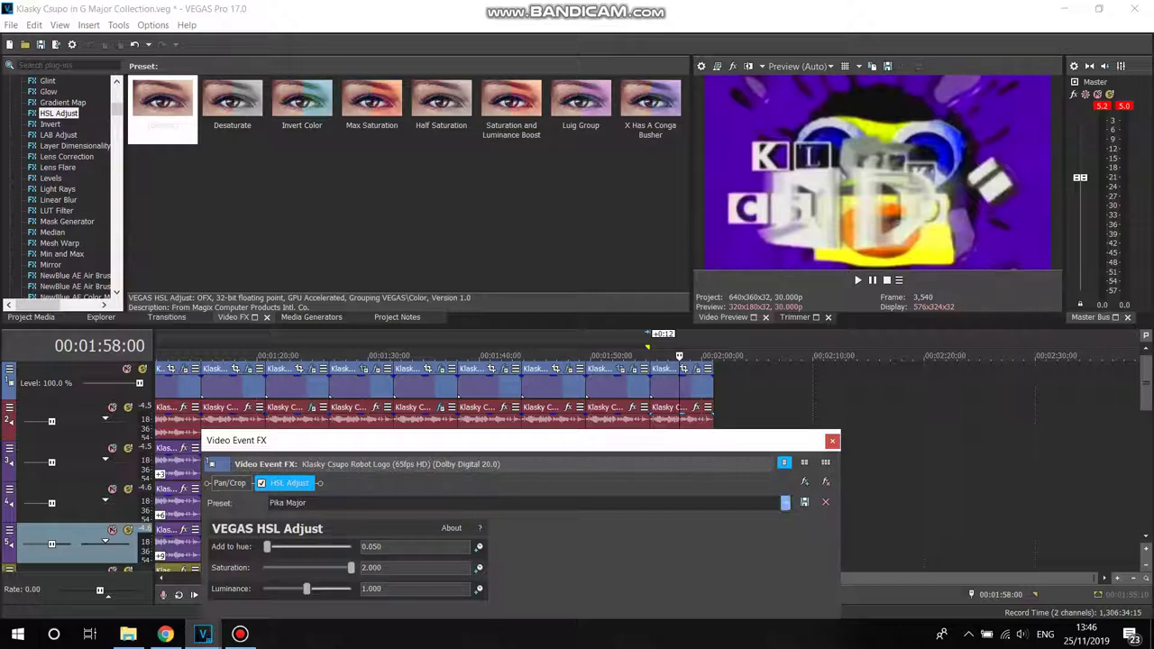
# Step: Add the default Invert effect to the last video event and save the effect chain as package G Major 21
pyautogui.click(50, 124)
pyautogui.moveTo(163, 101); pyautogui.dragTo(669, 386)
pyautogui.click(805, 482)
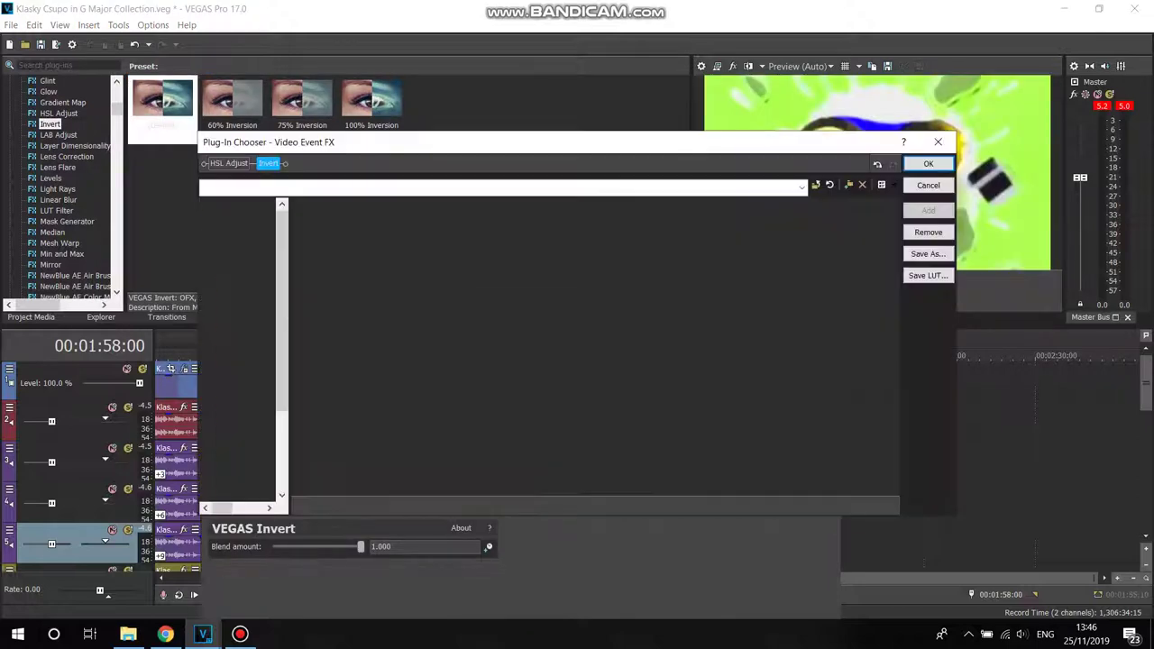
pyautogui.click(928, 253)
pyautogui.click(681, 269)
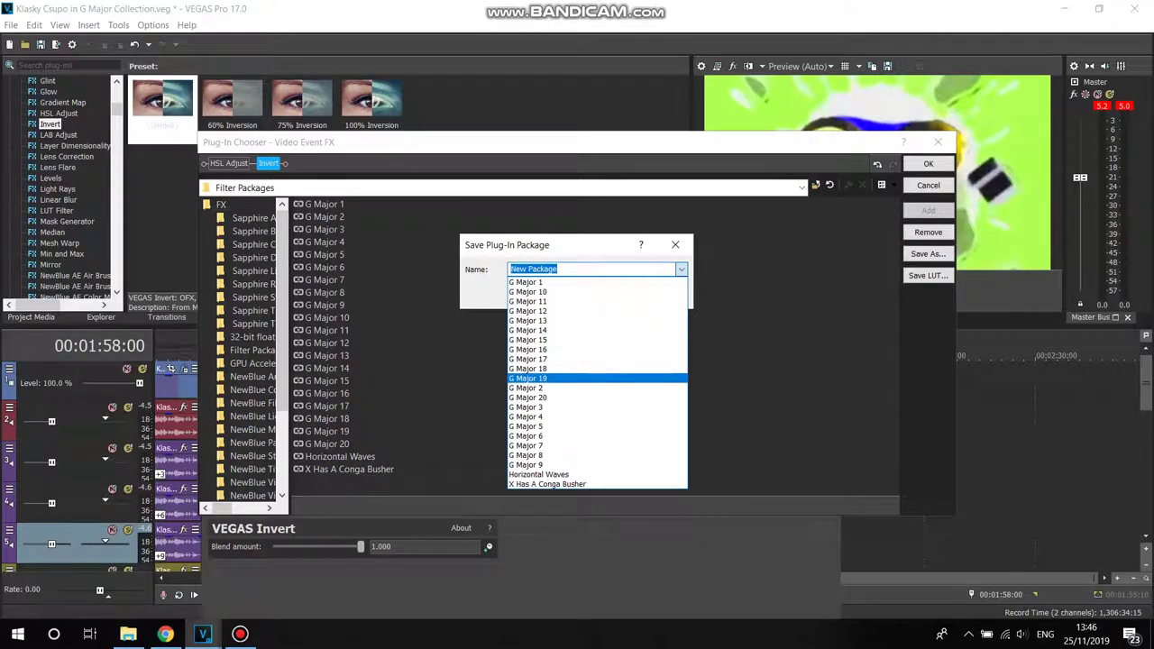
pyautogui.click(541, 398)
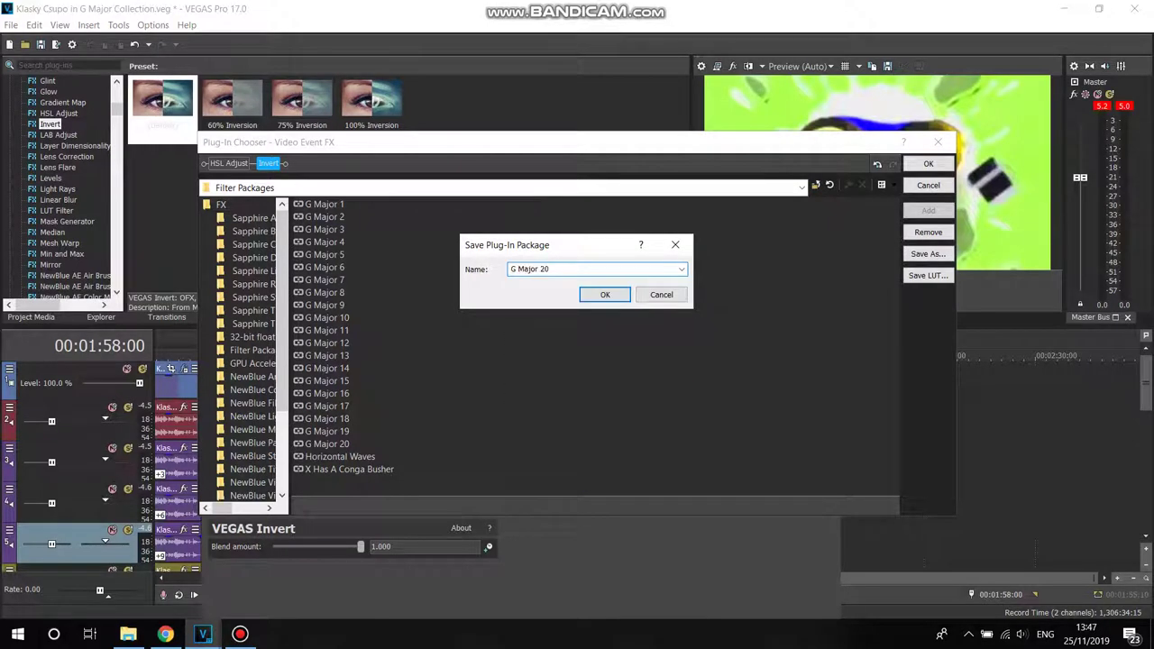
pyautogui.press('Return')
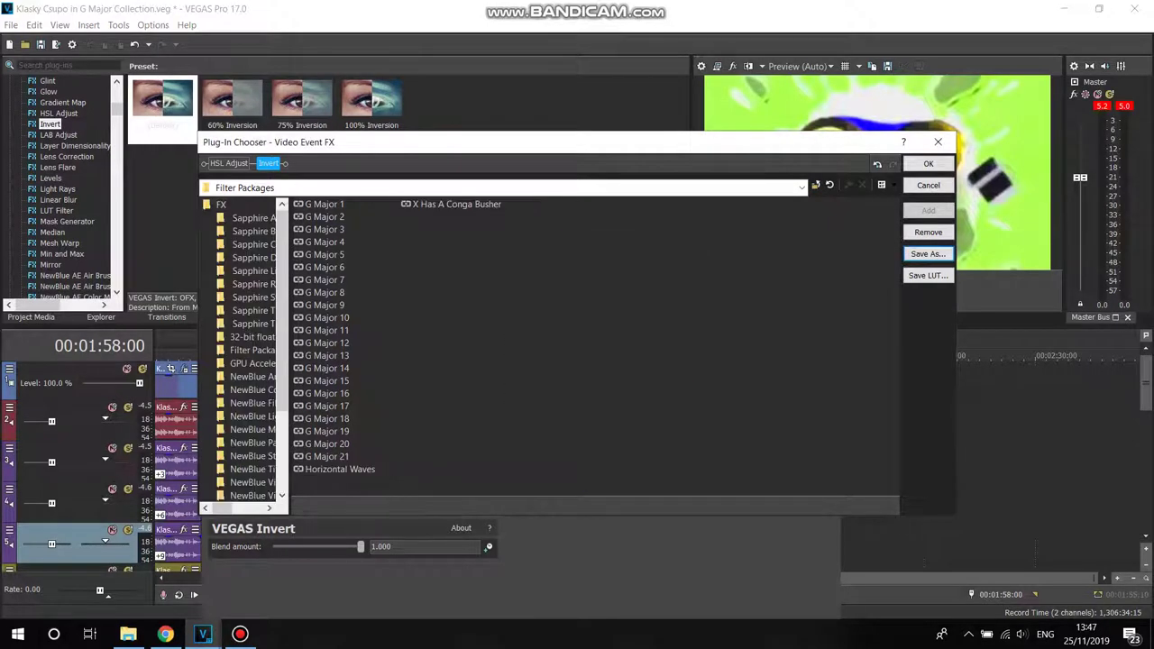
pyautogui.click(929, 163)
pyautogui.hotkey('alt', 'Tab')
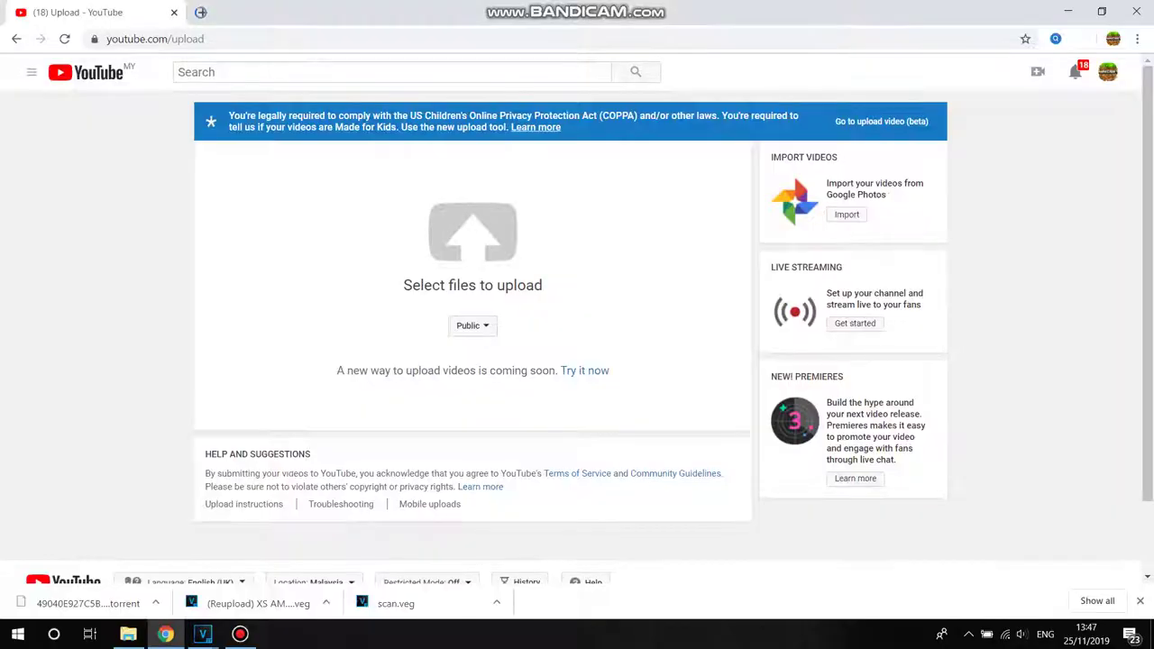
pyautogui.moveTo(203, 634)
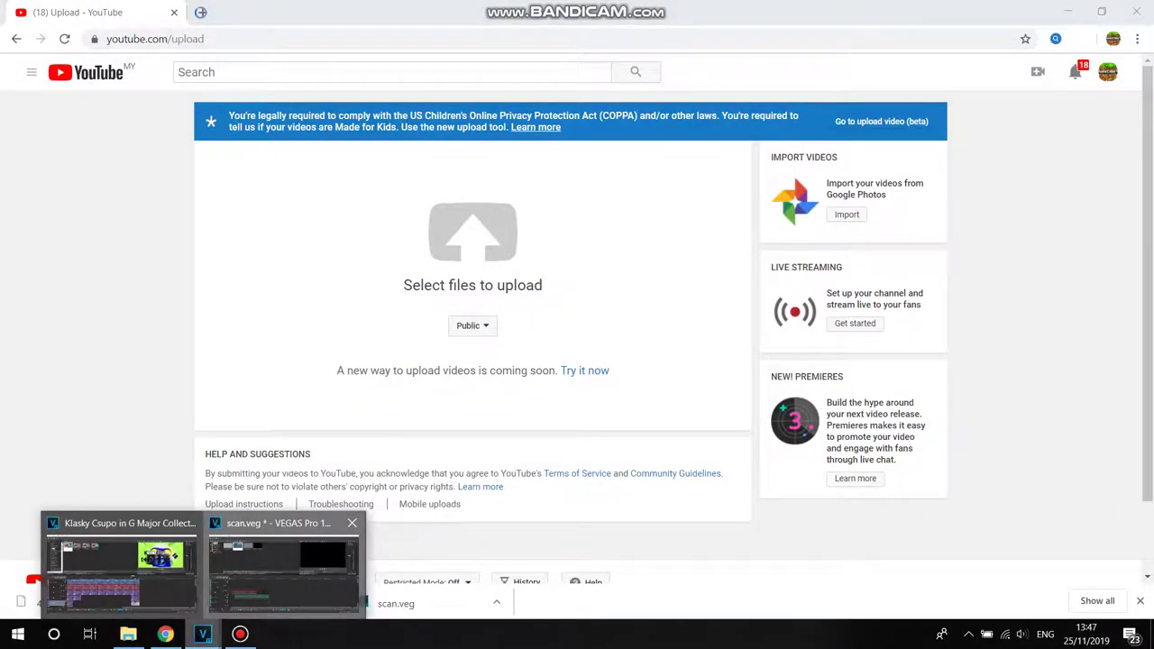
pyautogui.click(281, 561)
pyautogui.click(126, 568)
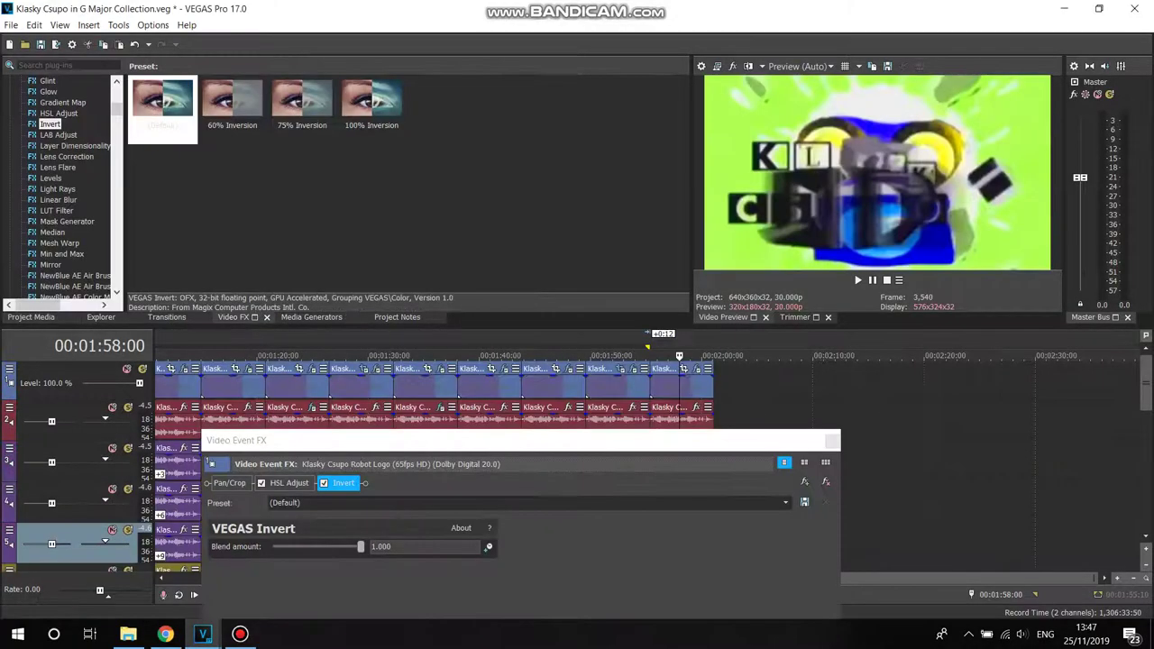
# Step: Add the Klasky Csupo Robot Logo clip from the project media to the timeline directly after the last event
pyautogui.click(650, 356)
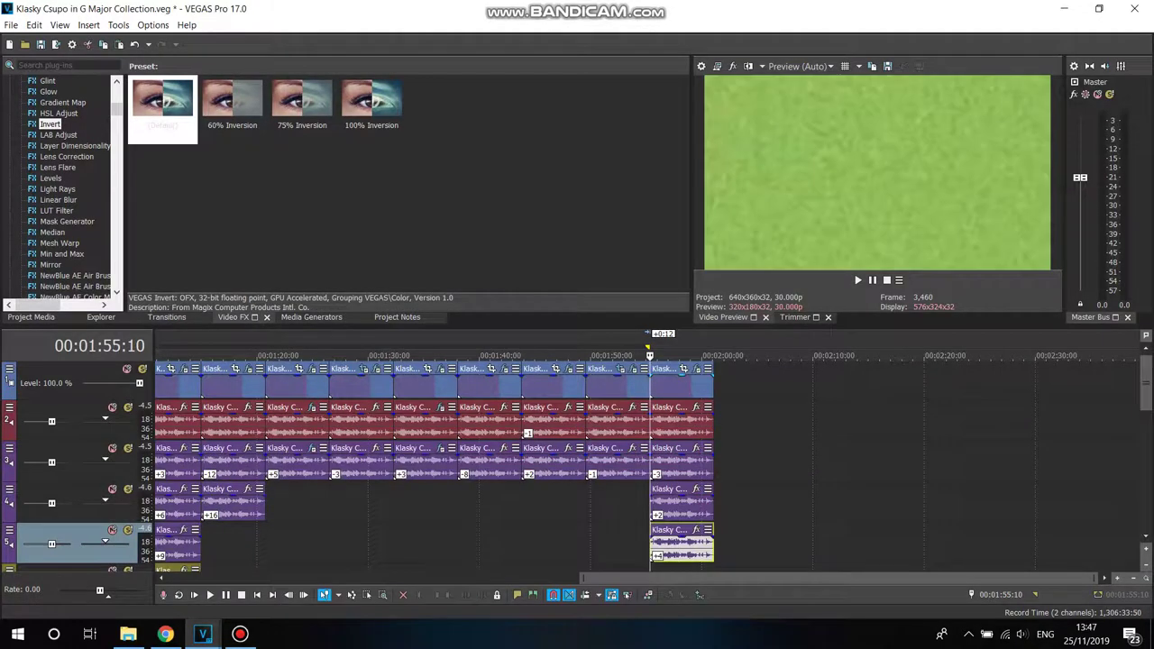
pyautogui.click(31, 317)
pyautogui.moveTo(144, 104); pyautogui.dragTo(747, 401)
pyautogui.click(733, 388)
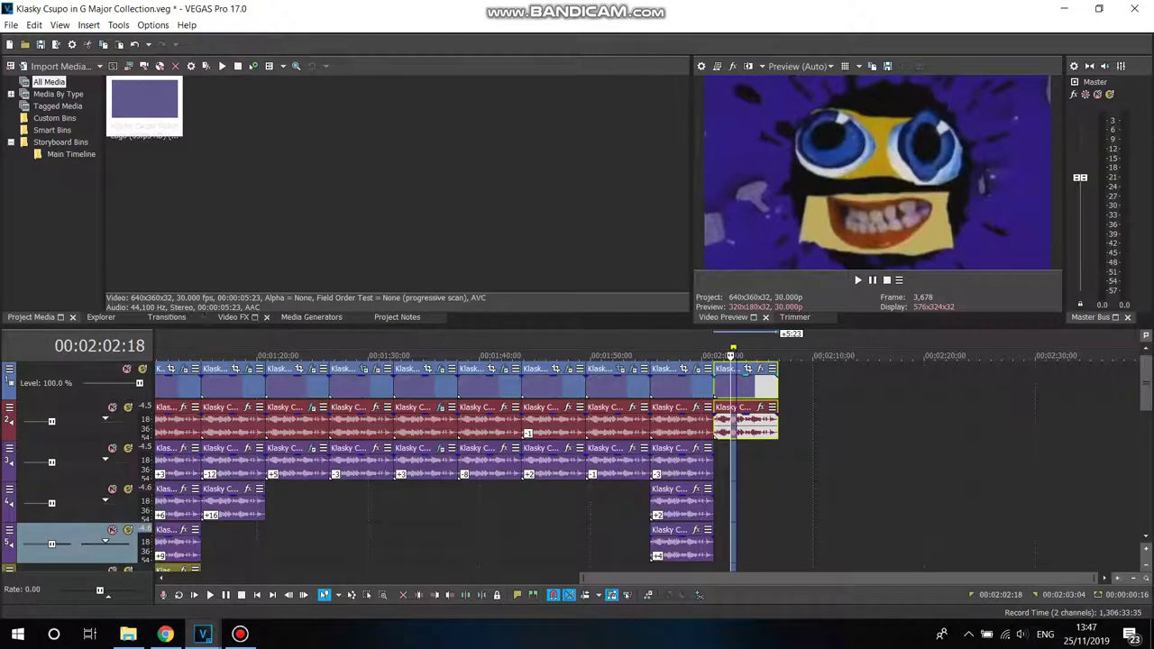
# Step: Apply the Invert effect with its default preset to the newly added video event
pyautogui.click(234, 316)
pyautogui.click(162, 104)
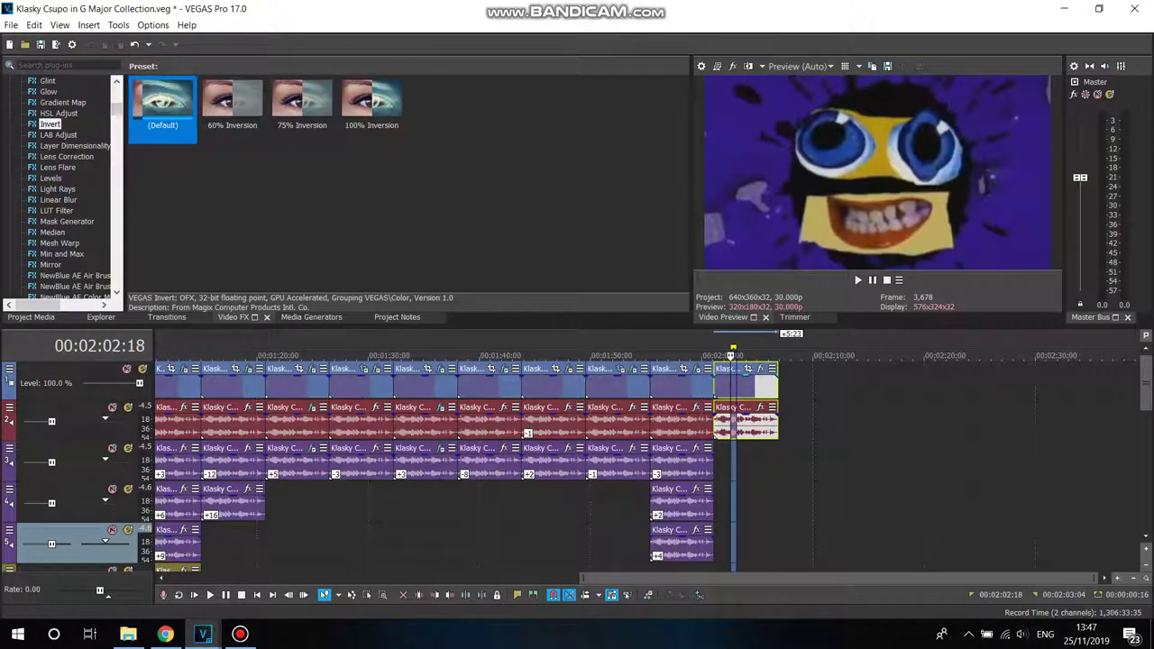
pyautogui.moveTo(159, 107); pyautogui.dragTo(746, 379)
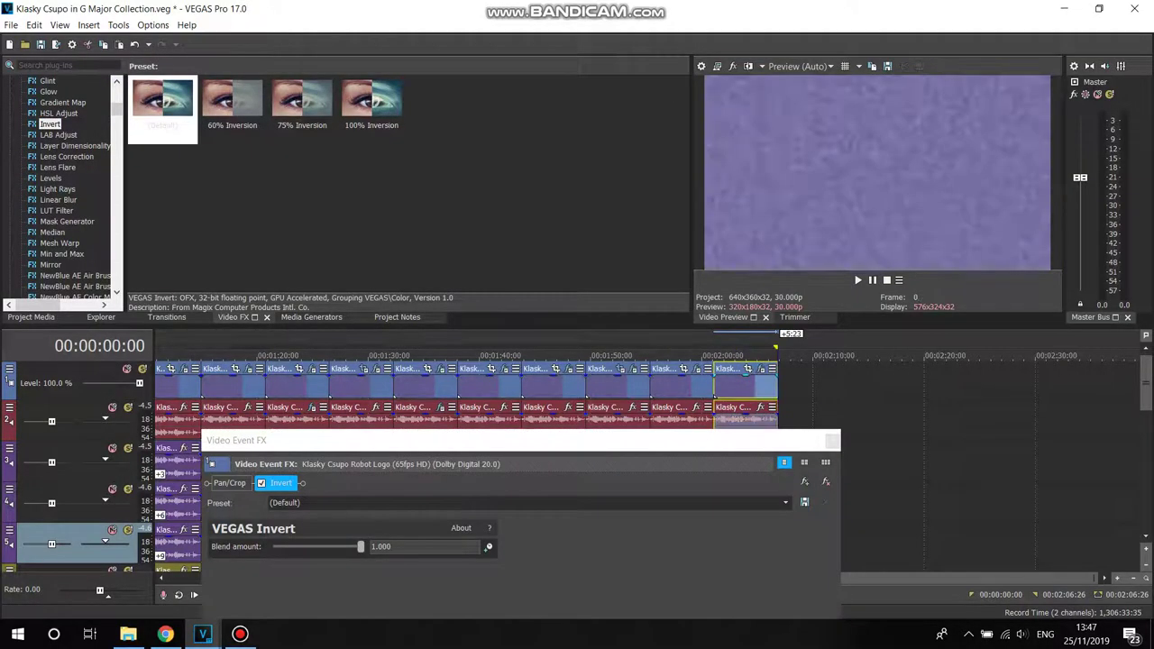
# Step: Extend the new video event's effect chain with HSL Adjust using the Invert Color preset
pyautogui.click(59, 113)
pyautogui.click(833, 441)
pyautogui.click(744, 385)
pyautogui.click(762, 369)
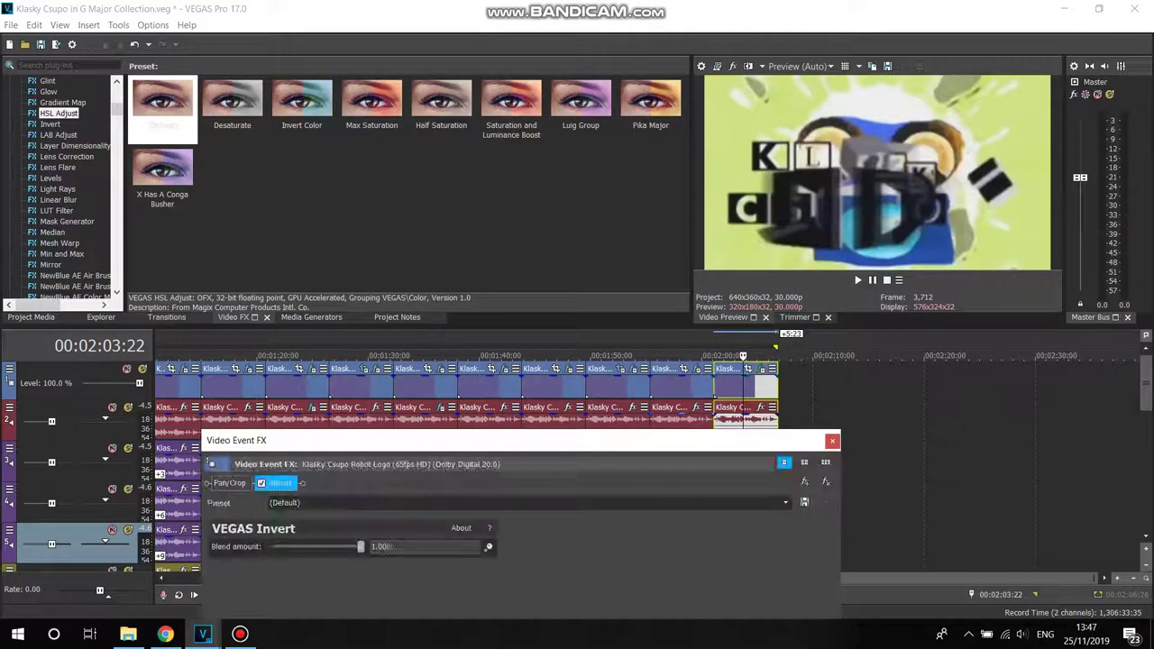
pyautogui.click(804, 483)
pyautogui.doubleClick(325, 205)
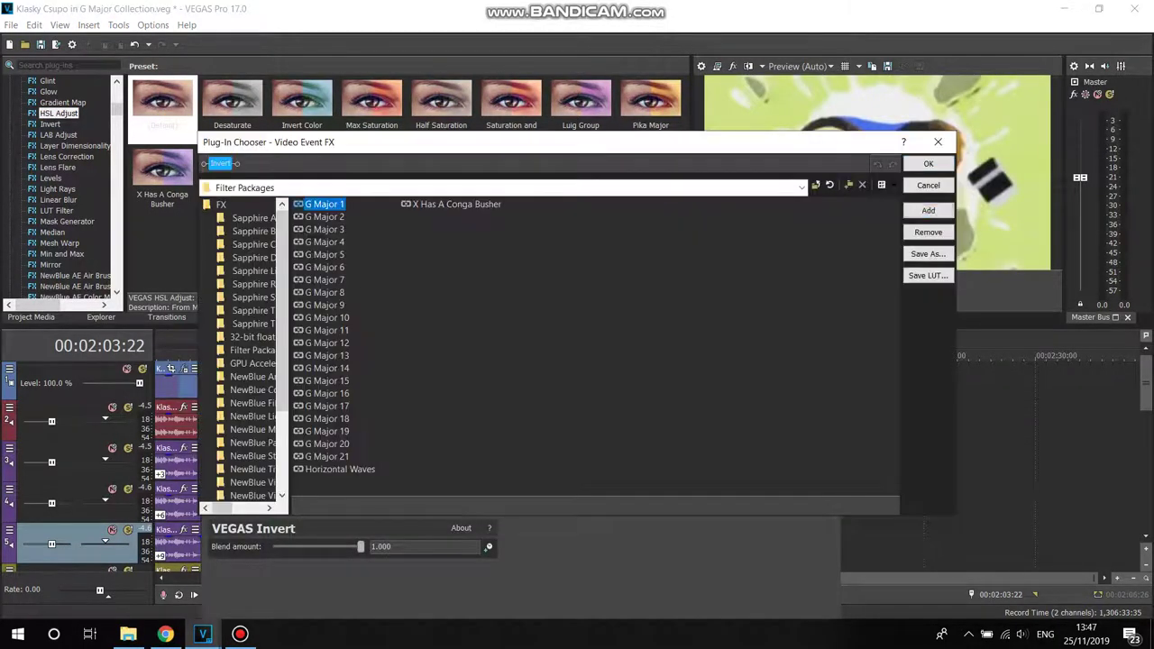
pyautogui.click(928, 164)
# Step: Add NewBlue ME Earthquake with the Big One preset to the new video event and close its effects window
pyautogui.moveTo(117, 109); pyautogui.dragTo(116, 132)
pyautogui.scroll(2, 76, 126)
pyautogui.click(76, 125)
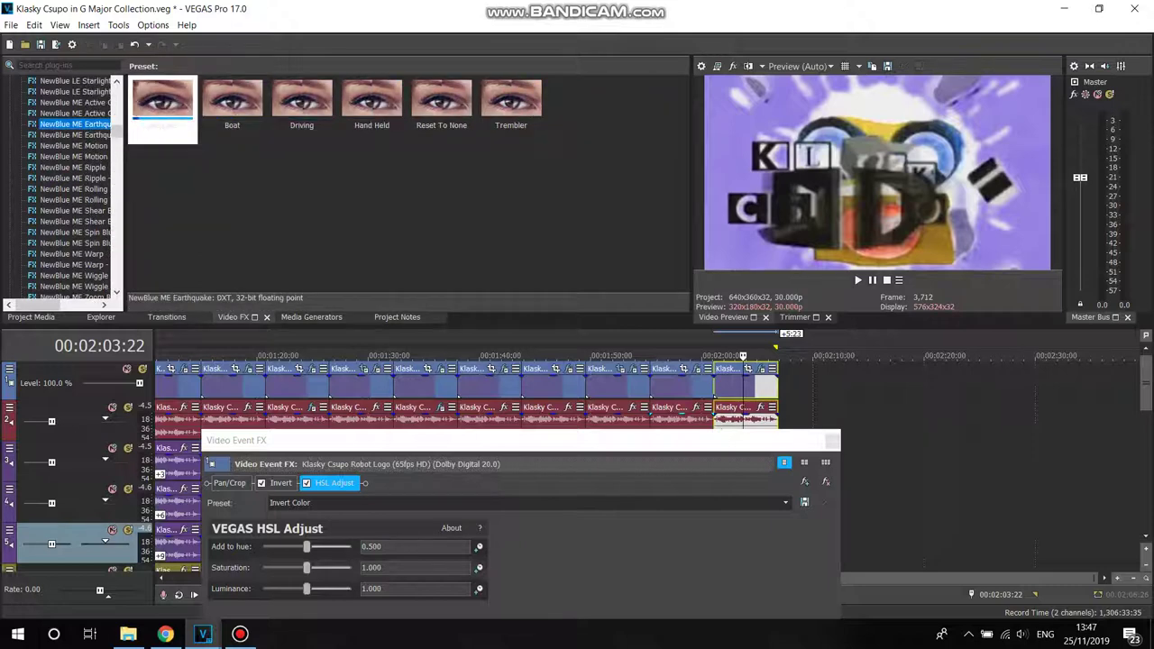
pyautogui.click(162, 107)
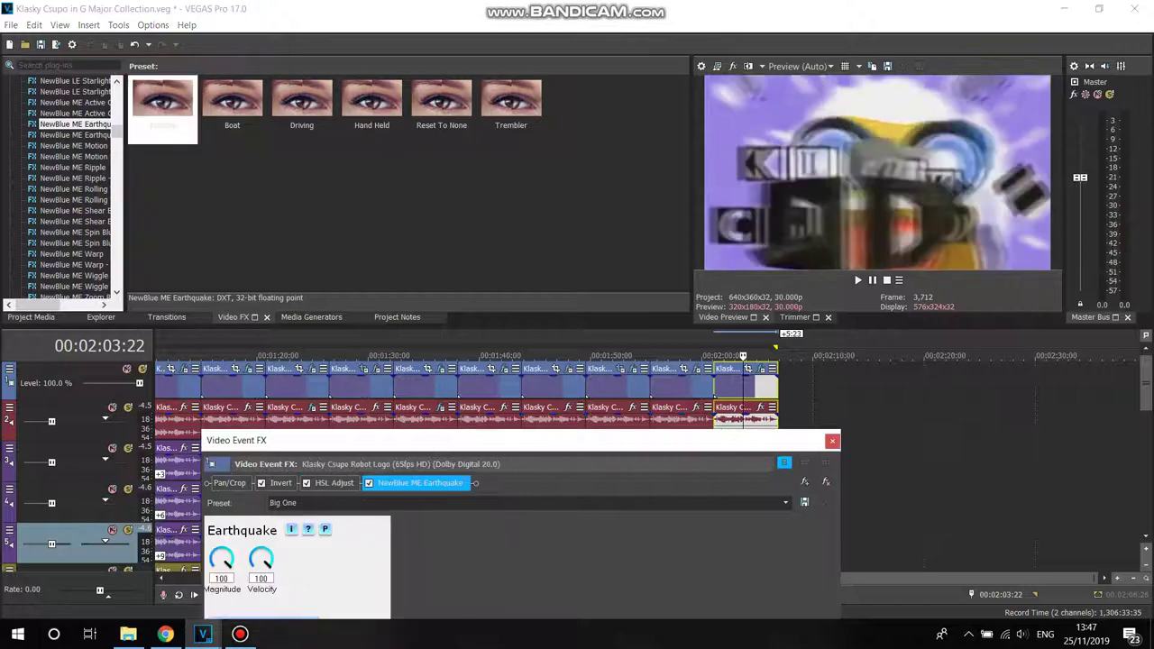
pyautogui.click(833, 441)
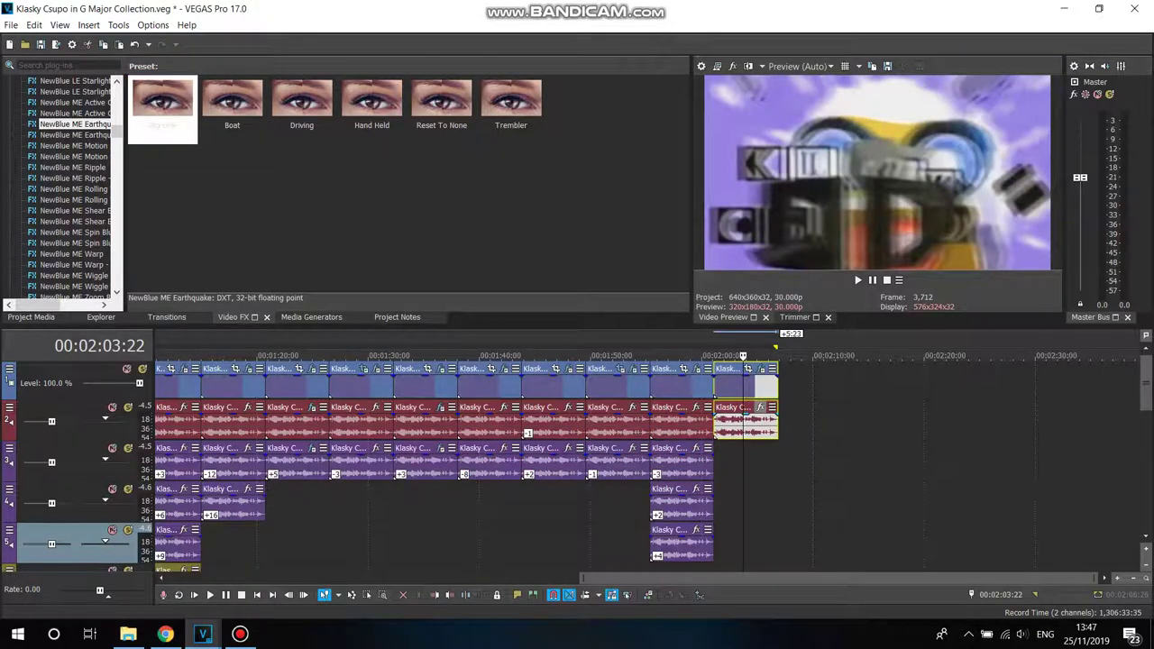
# Step: Add IL Vocodex (demo), ExpressFX Distortion and Pitch Shift, in that order, to the last audio event's effect chain
pyautogui.click(760, 406)
pyautogui.doubleClick(499, 355)
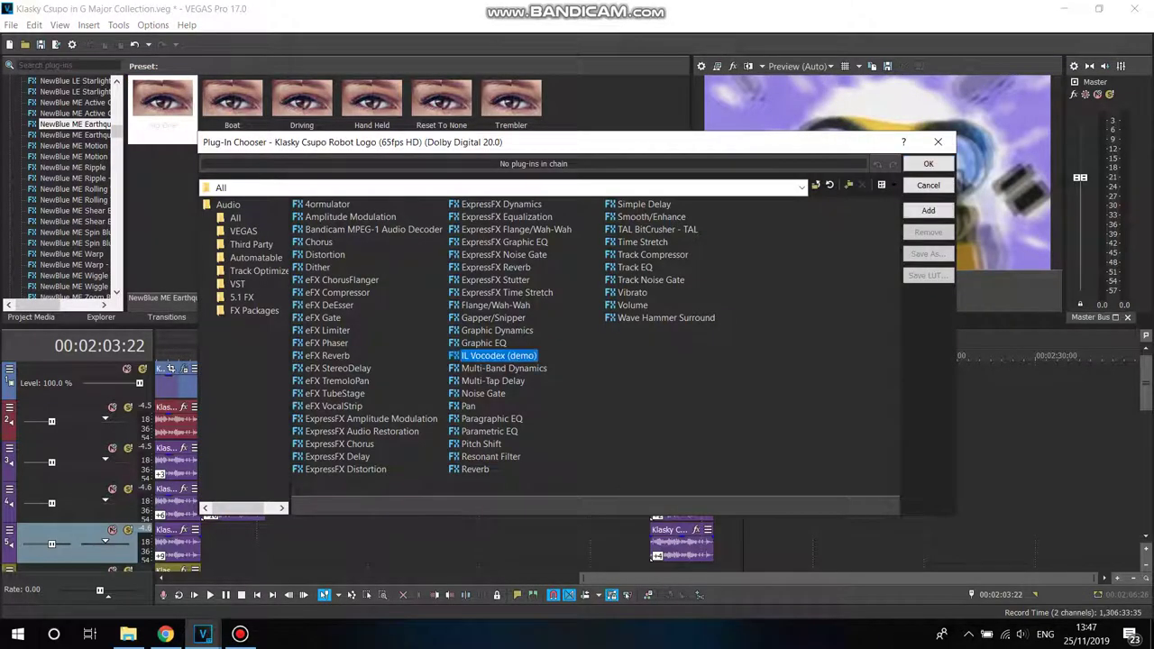
pyautogui.doubleClick(345, 469)
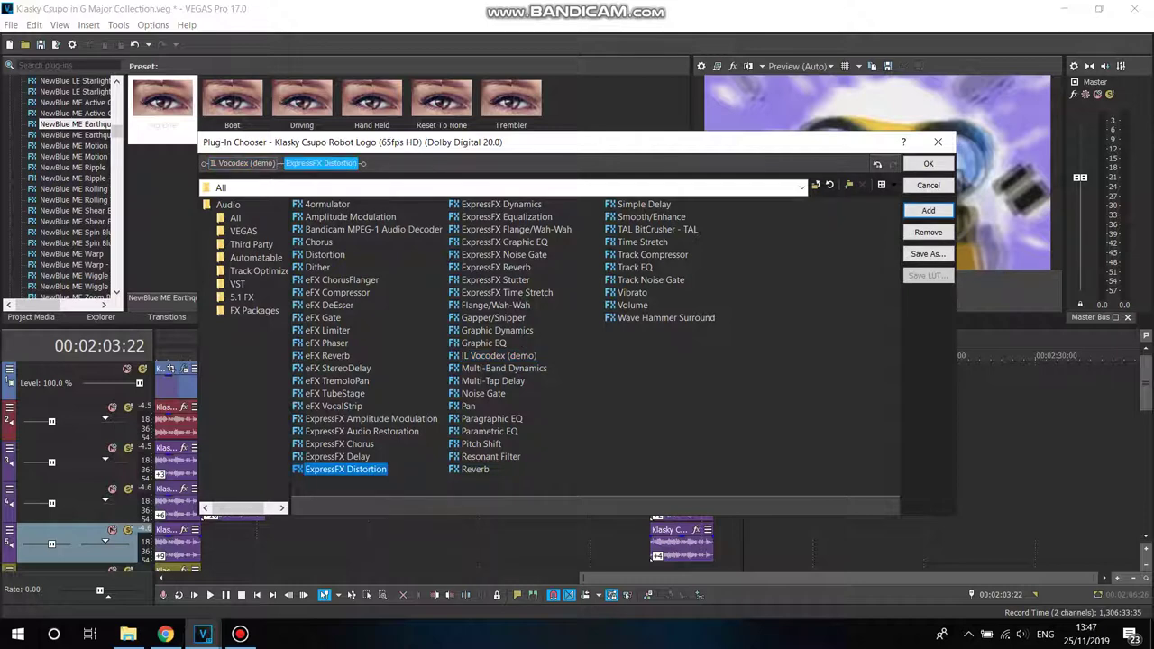
pyautogui.doubleClick(481, 444)
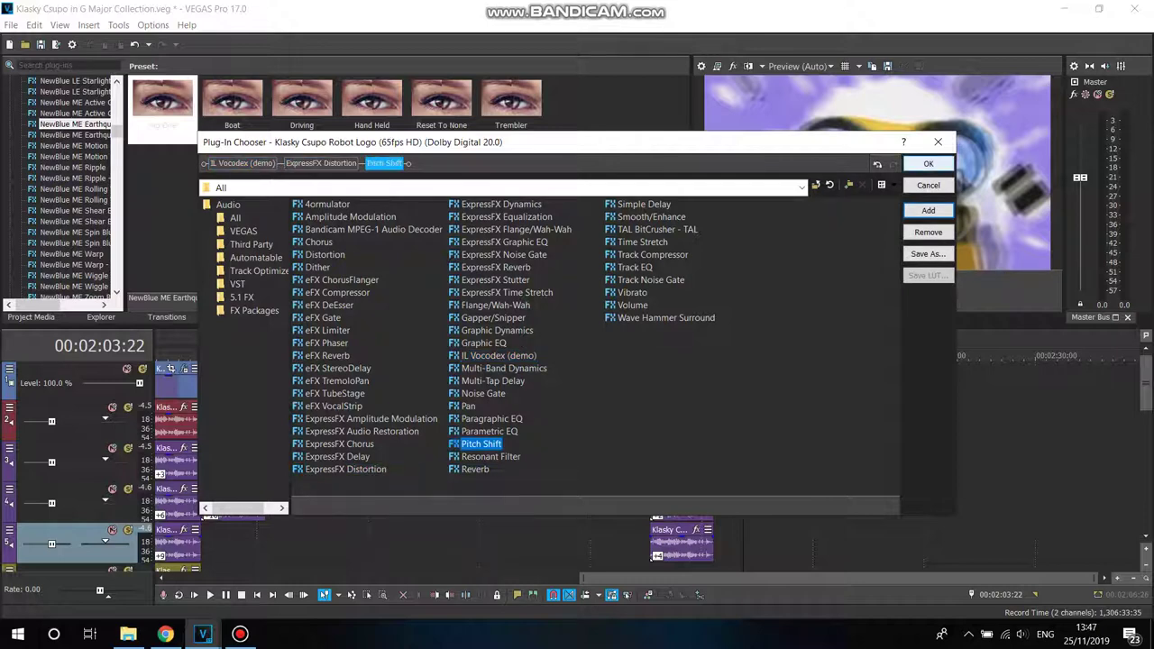
pyautogui.click(928, 163)
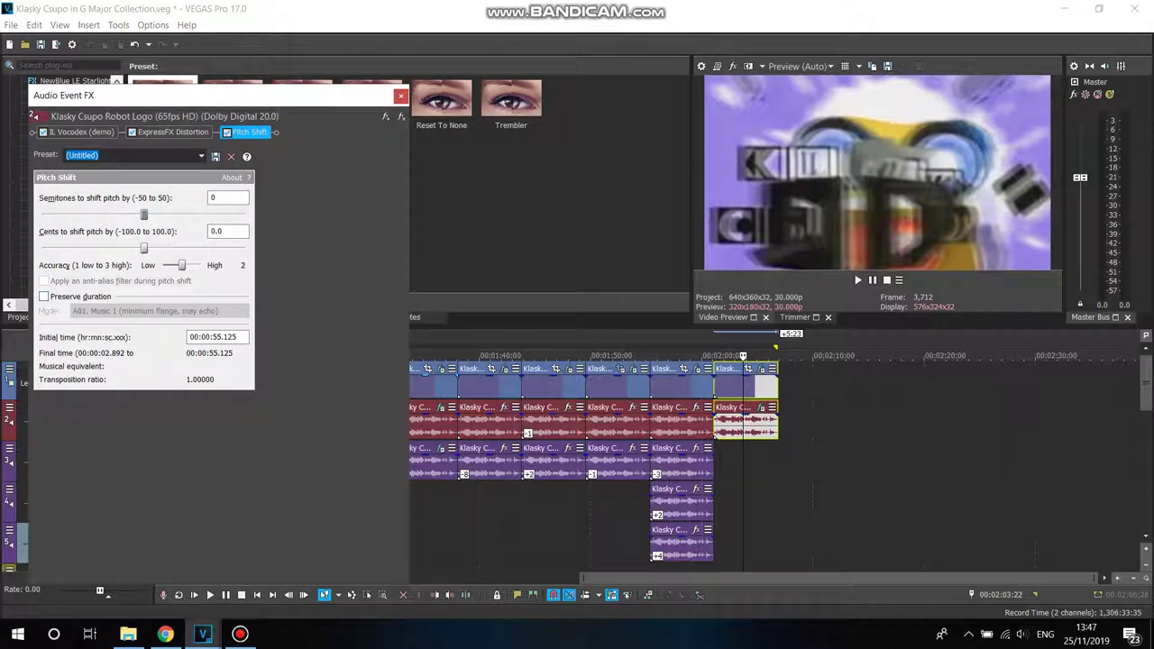
# Step: Configure Pitch Shift to preserve duration with mode A17. Drums, unpitched (minimum echo), and shift the pitch by -1 semitone
pyautogui.click(45, 296)
pyautogui.click(159, 312)
pyautogui.click(153, 479)
pyautogui.moveTo(144, 215); pyautogui.dragTo(135, 214)
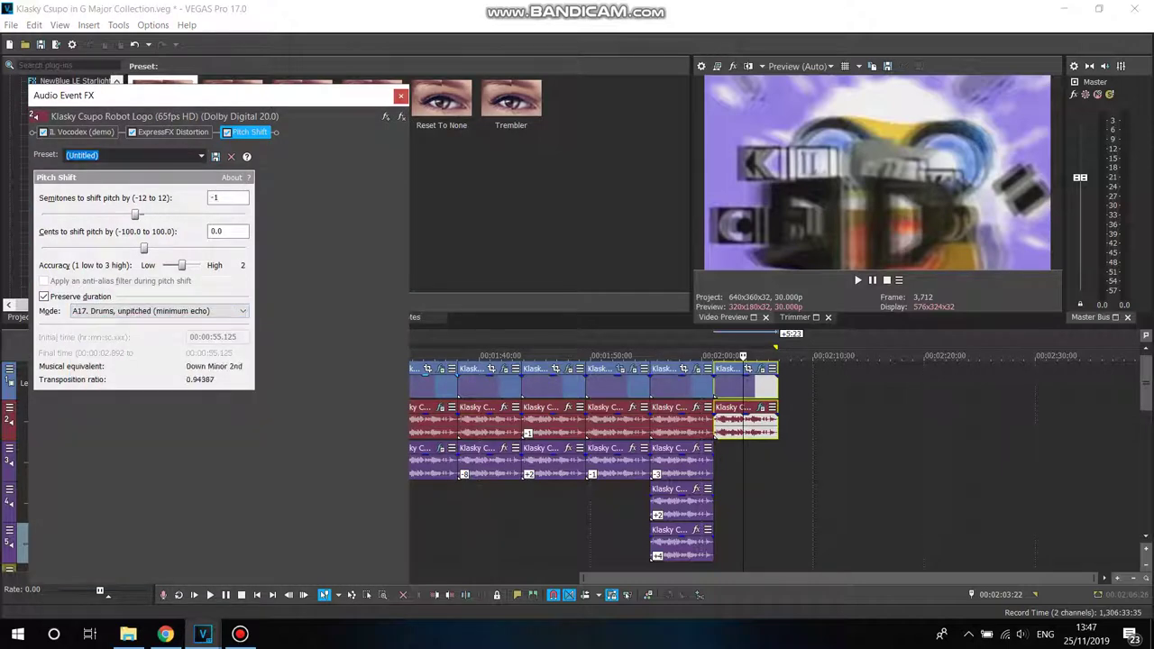
# Step: Set IL Vocodex to the Clearer preset and ExpressFX Distortion to the Mangle preset
pyautogui.click(82, 133)
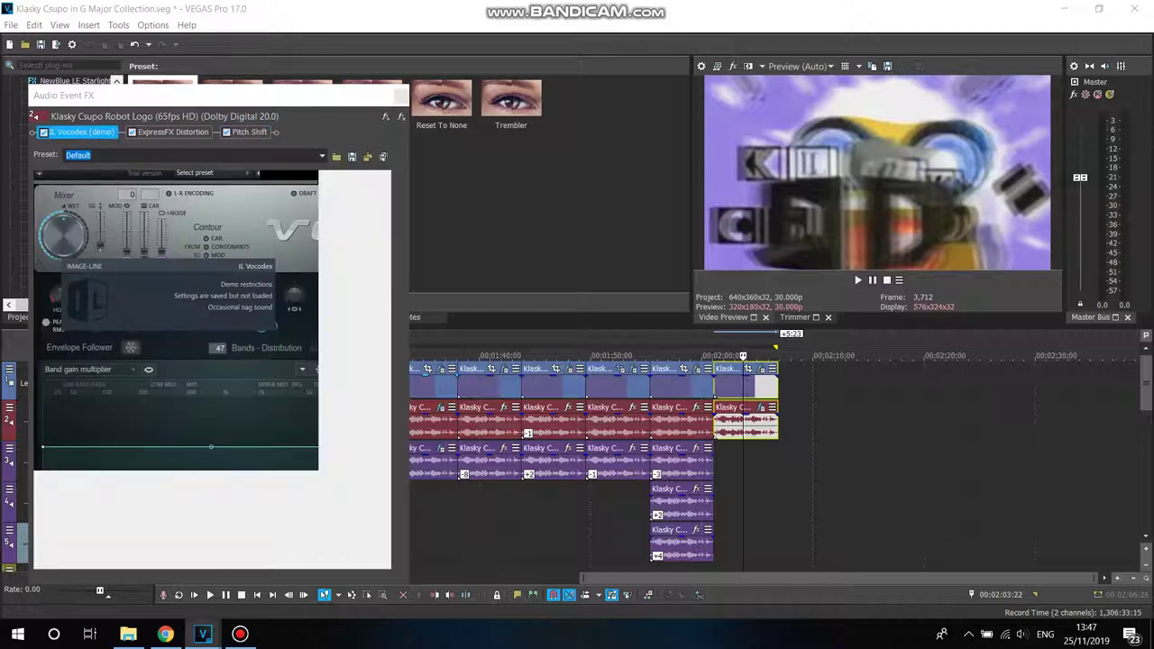
pyautogui.click(213, 173)
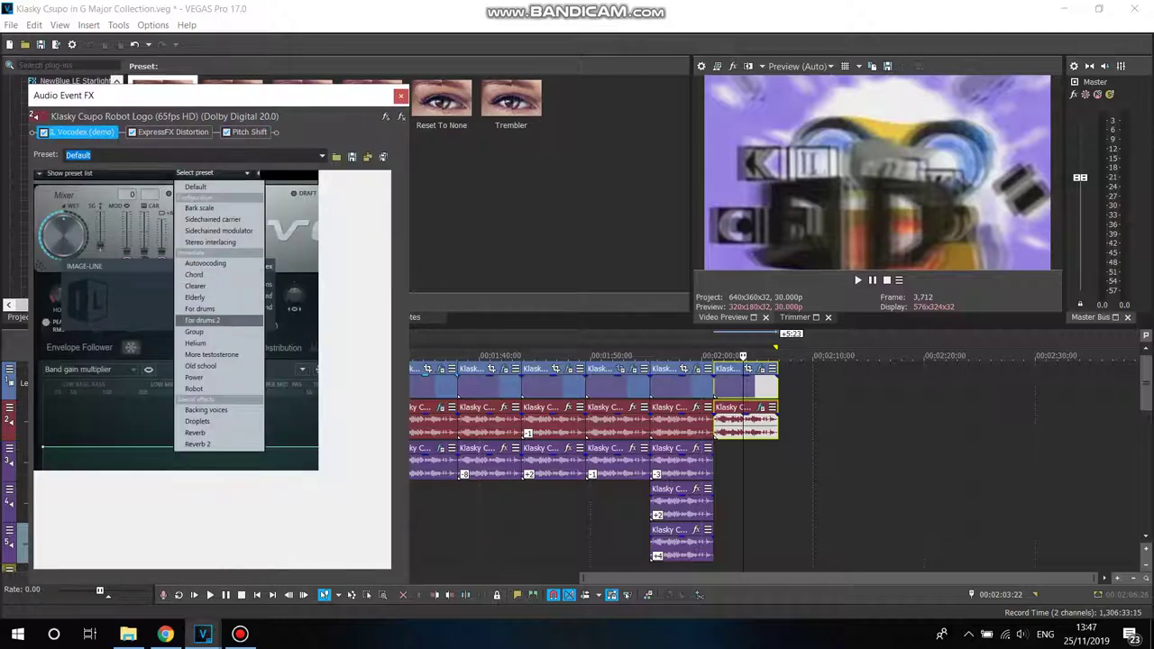
pyautogui.click(205, 287)
pyautogui.click(173, 132)
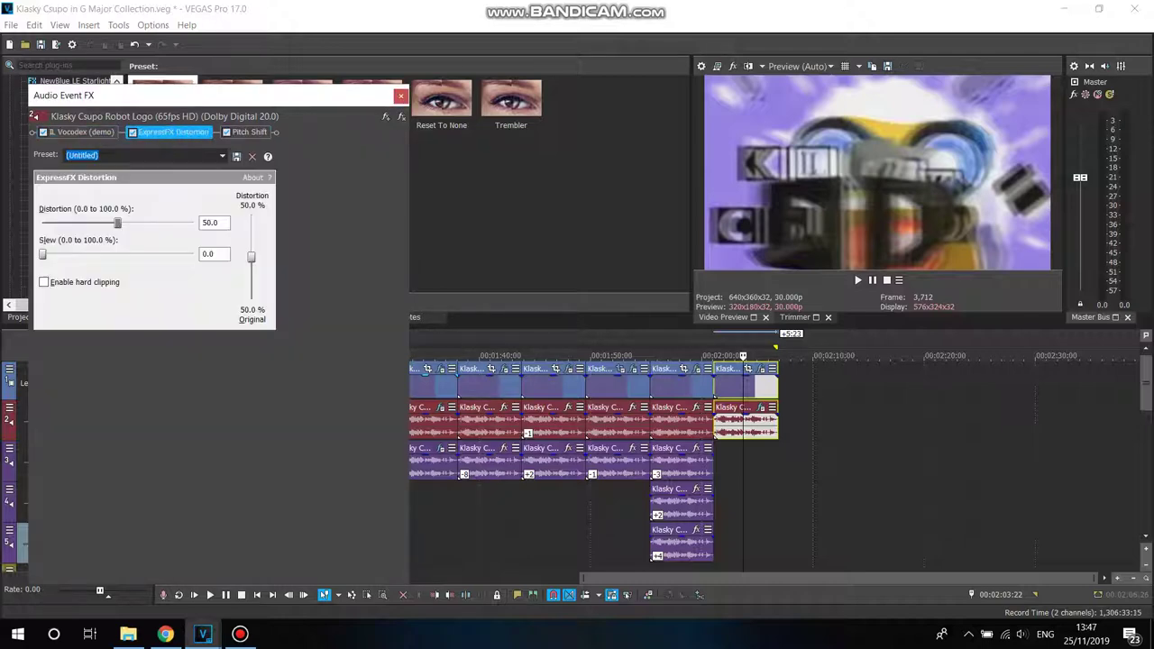
pyautogui.click(222, 156)
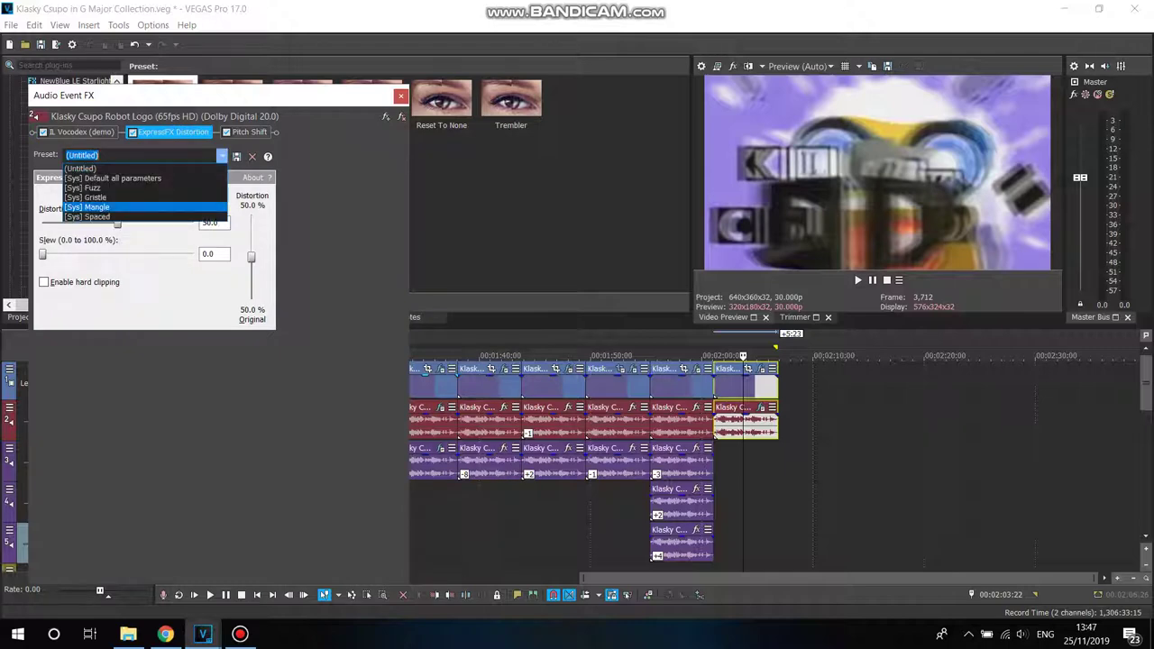
pyautogui.click(90, 206)
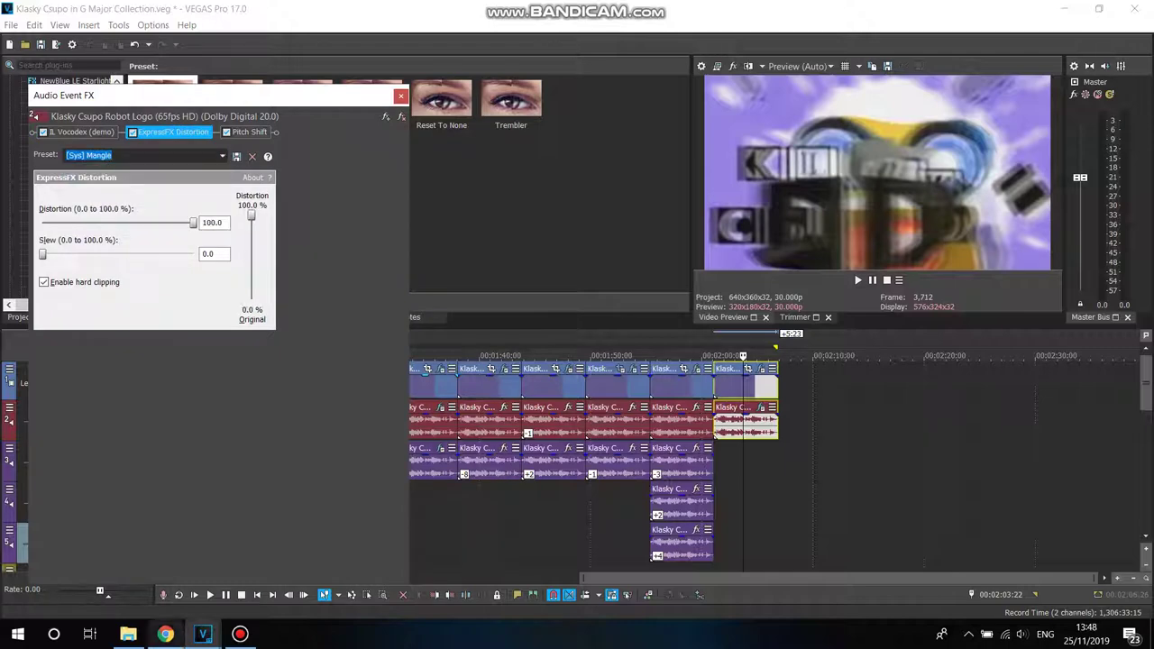
# Step: Switch to Chrome, search YouTube for "g major 22" and look through the results for a guide to the effect
pyautogui.click(165, 634)
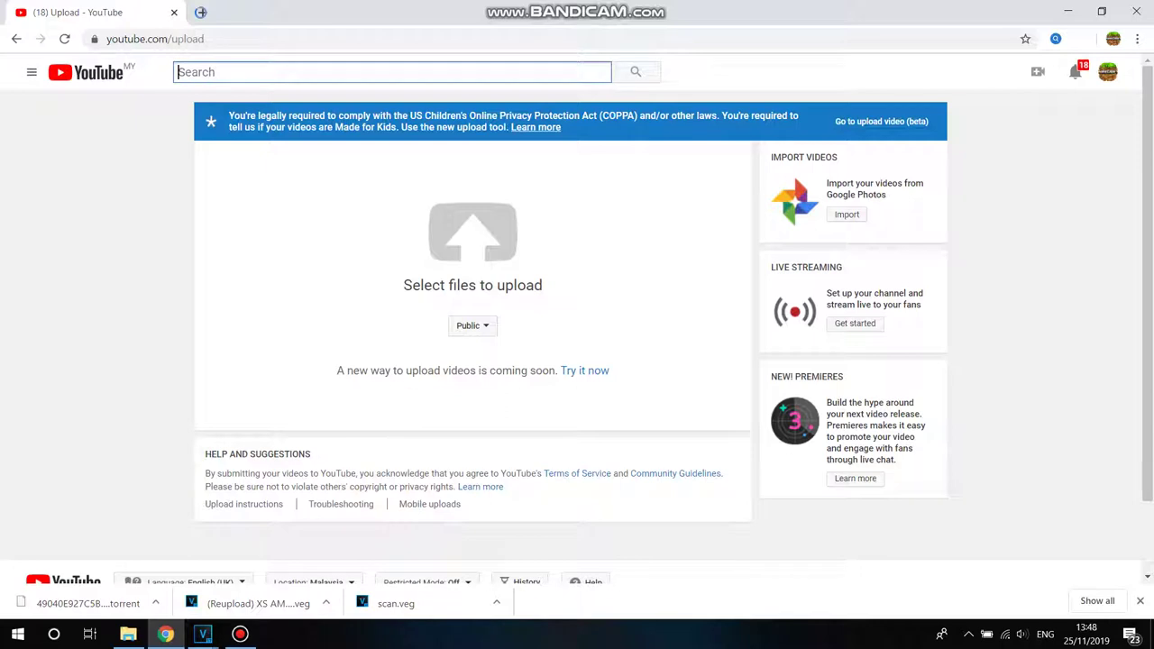
pyautogui.write('g majro 22')
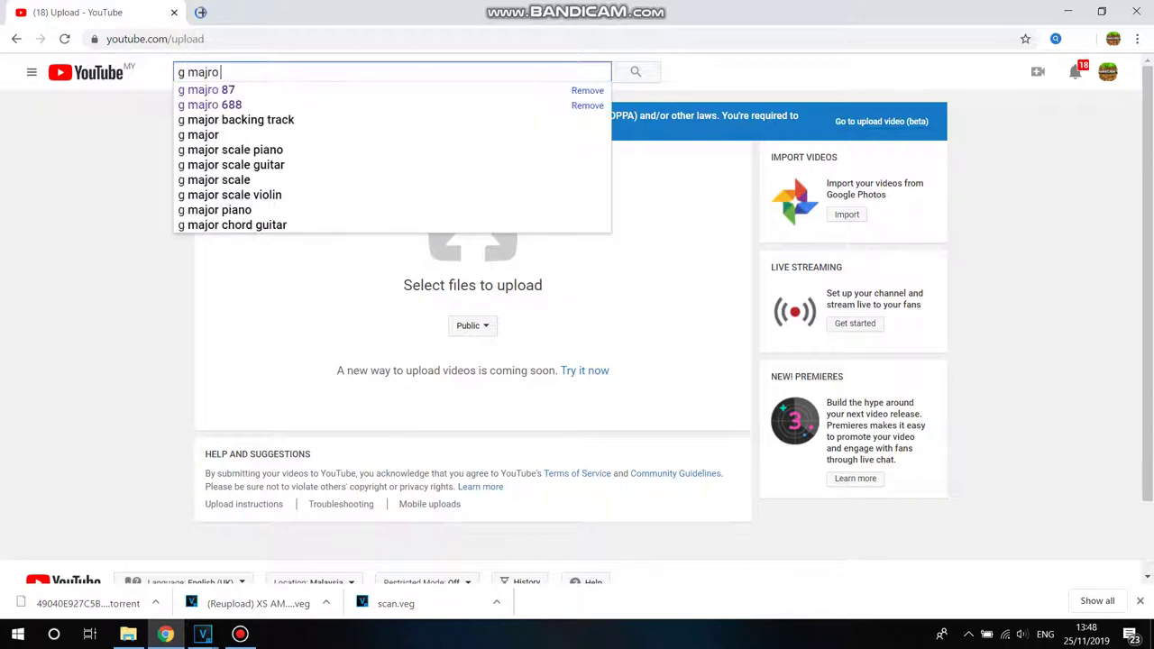
pyautogui.press('Return')
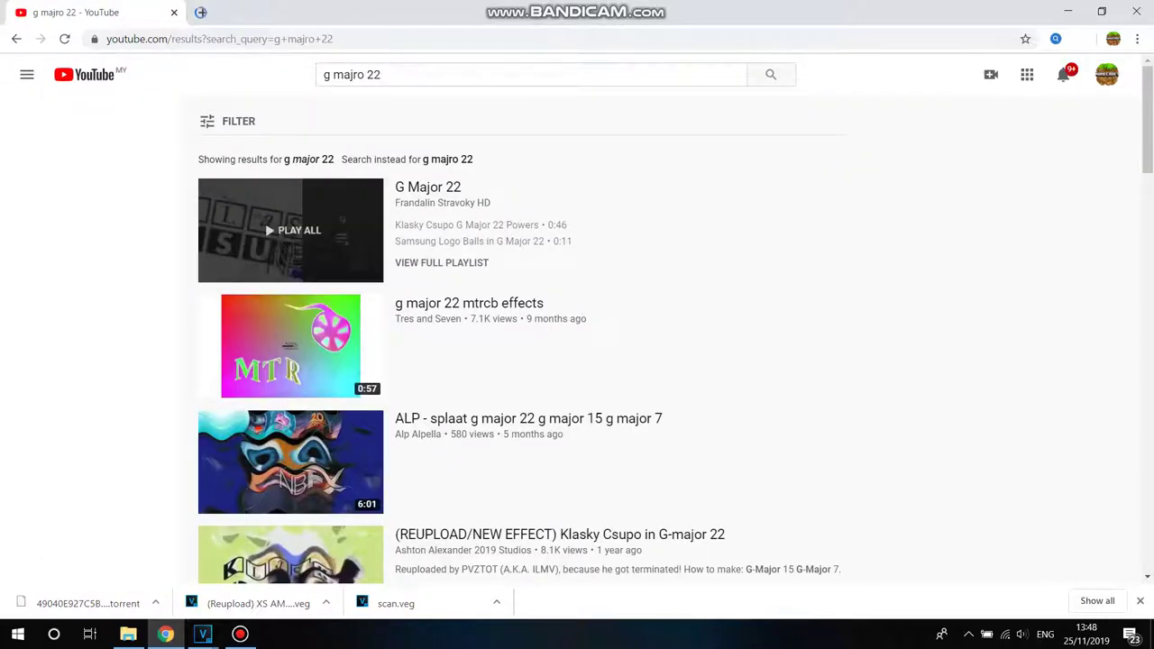
pyautogui.scroll(-8, 577, 339)
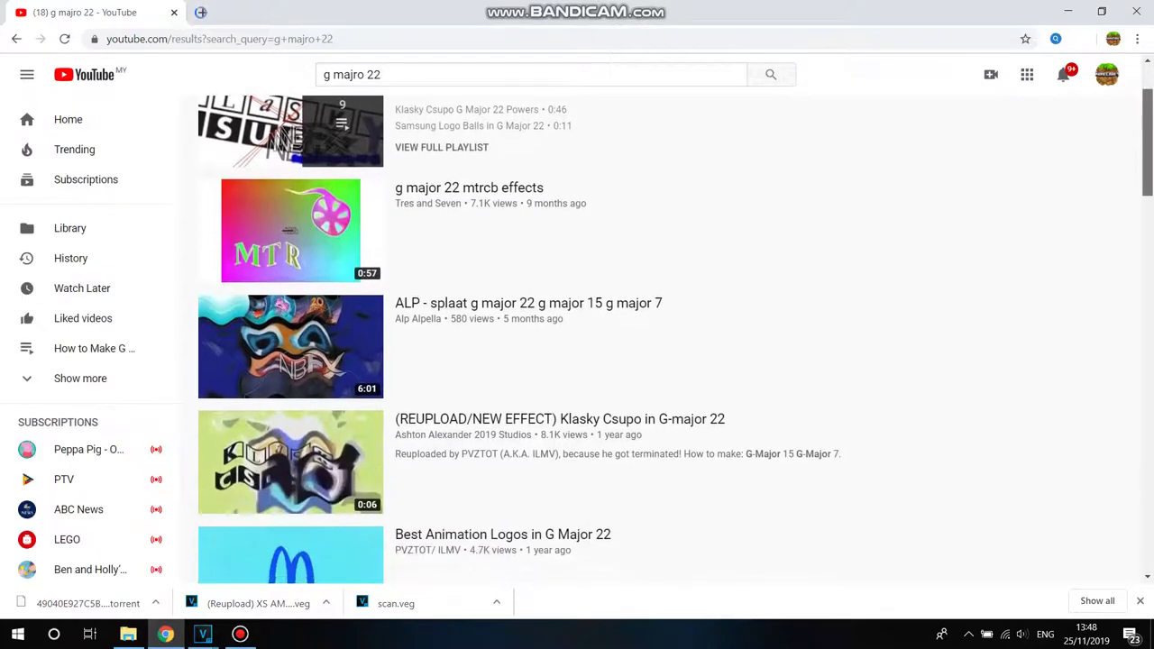
pyautogui.scroll(-7, 577, 339)
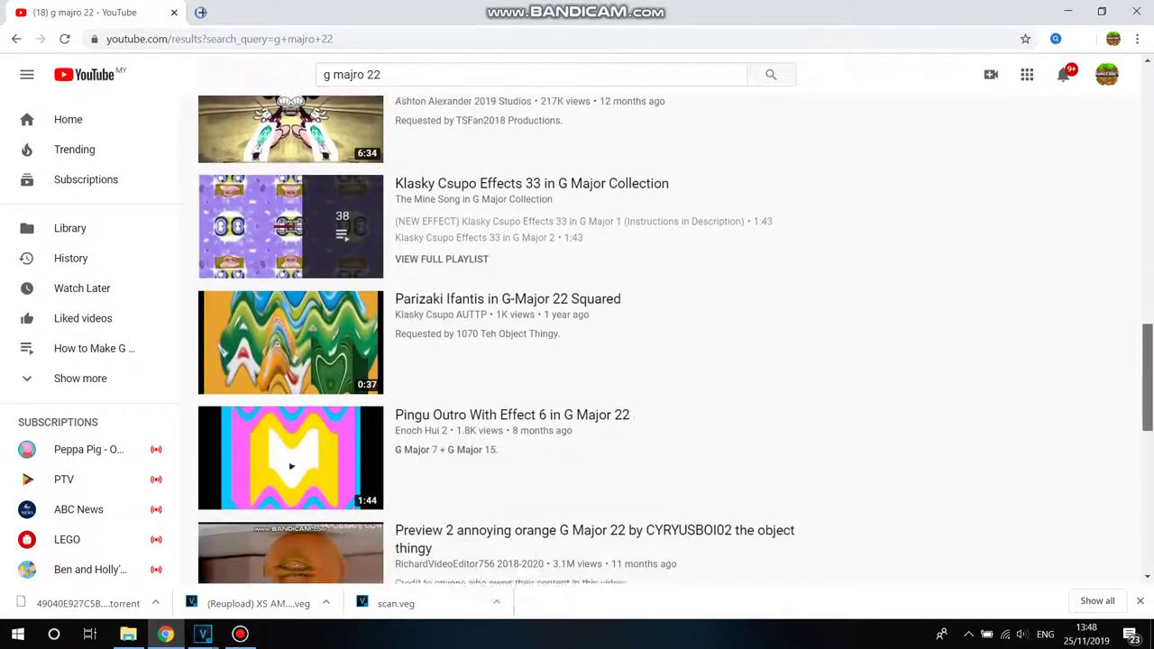
pyautogui.moveTo(382, 75); pyautogui.dragTo(364, 75)
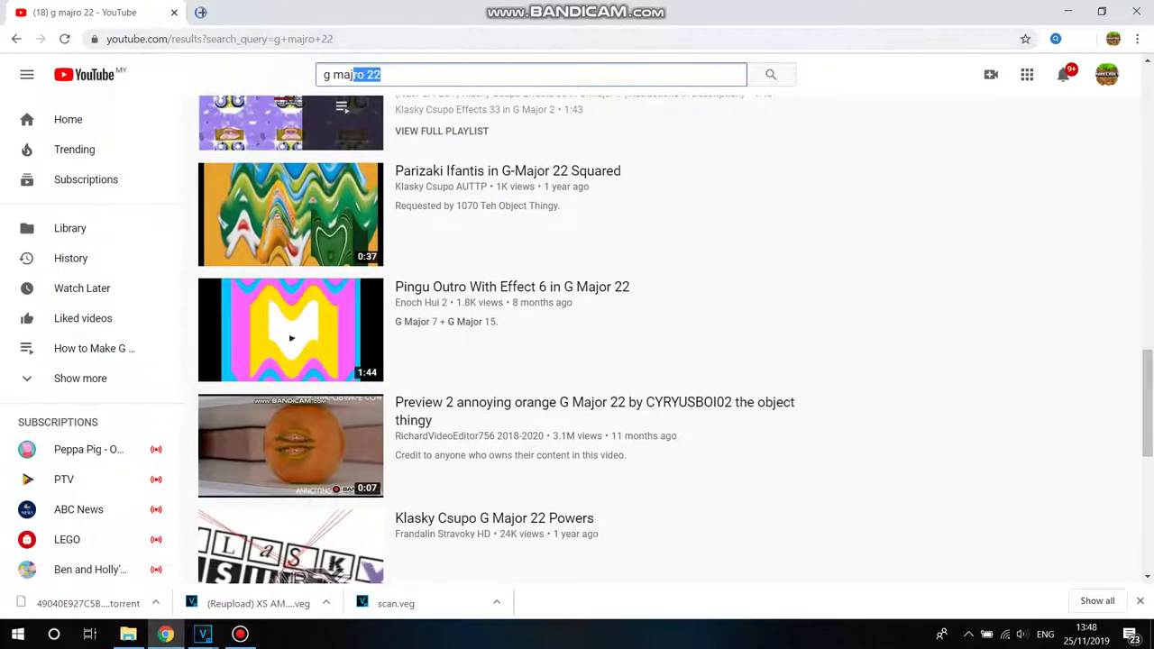
pyautogui.write('r 22')
pyautogui.press('Return')
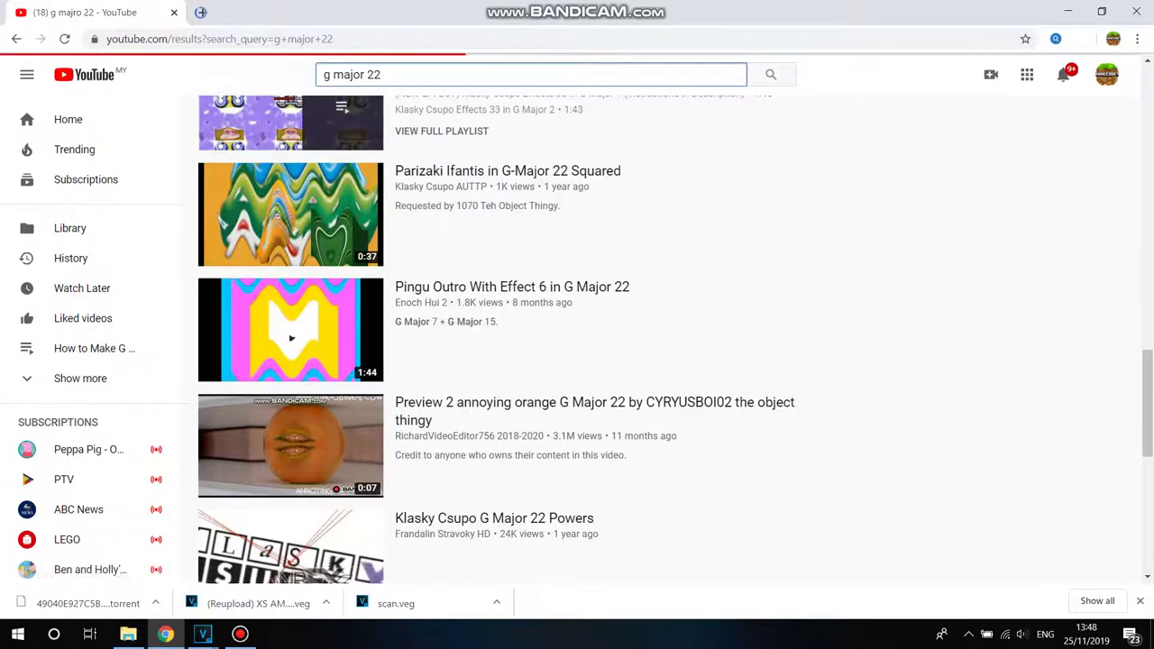
pyautogui.scroll(-9, 577, 340)
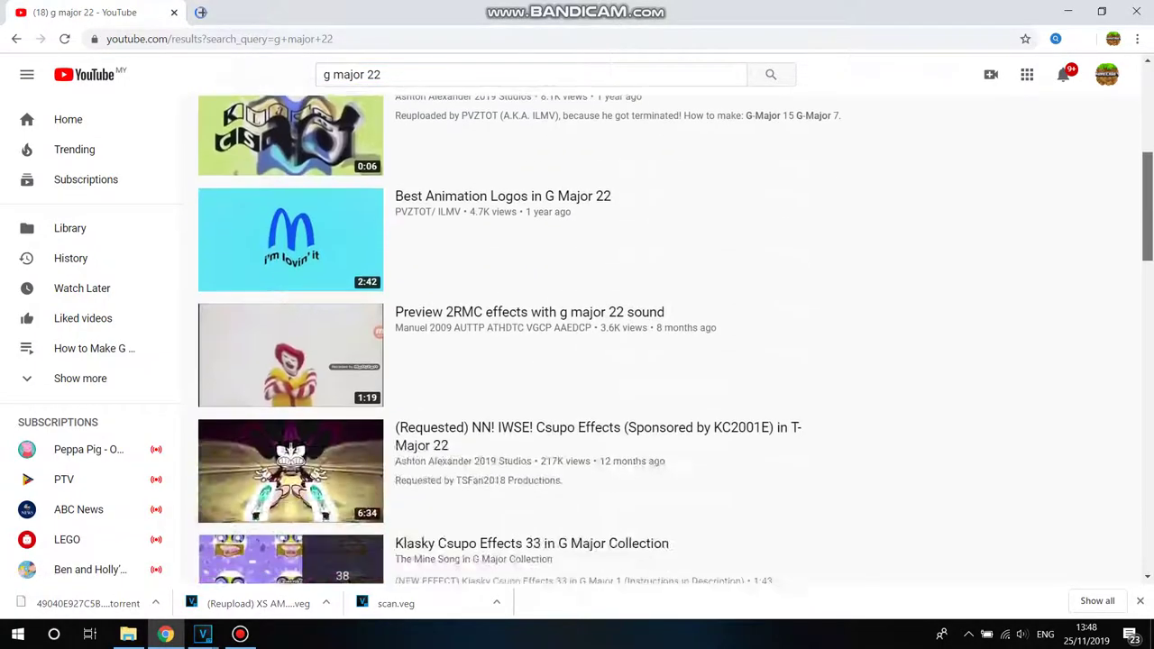
pyautogui.scroll(-12, 577, 339)
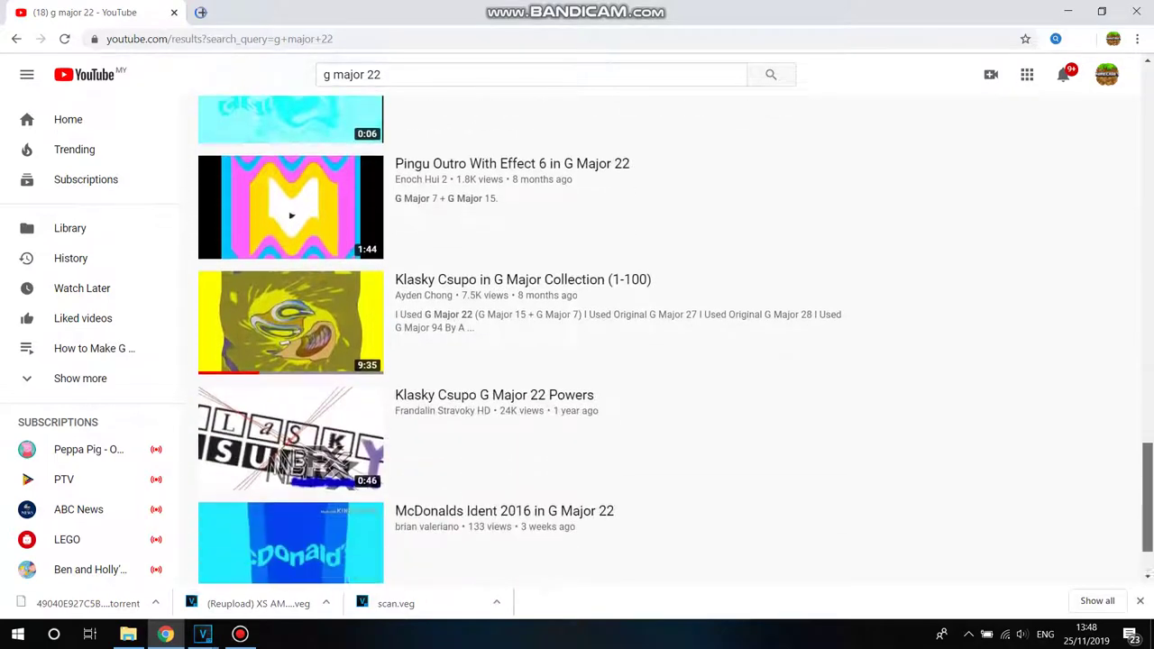
# Step: Refine the search to "g major 22 vega spro", open the video "How To Make G-Major 22 On Sony Vegas Pro" and pause it
pyautogui.click(382, 75)
pyautogui.write('ve')
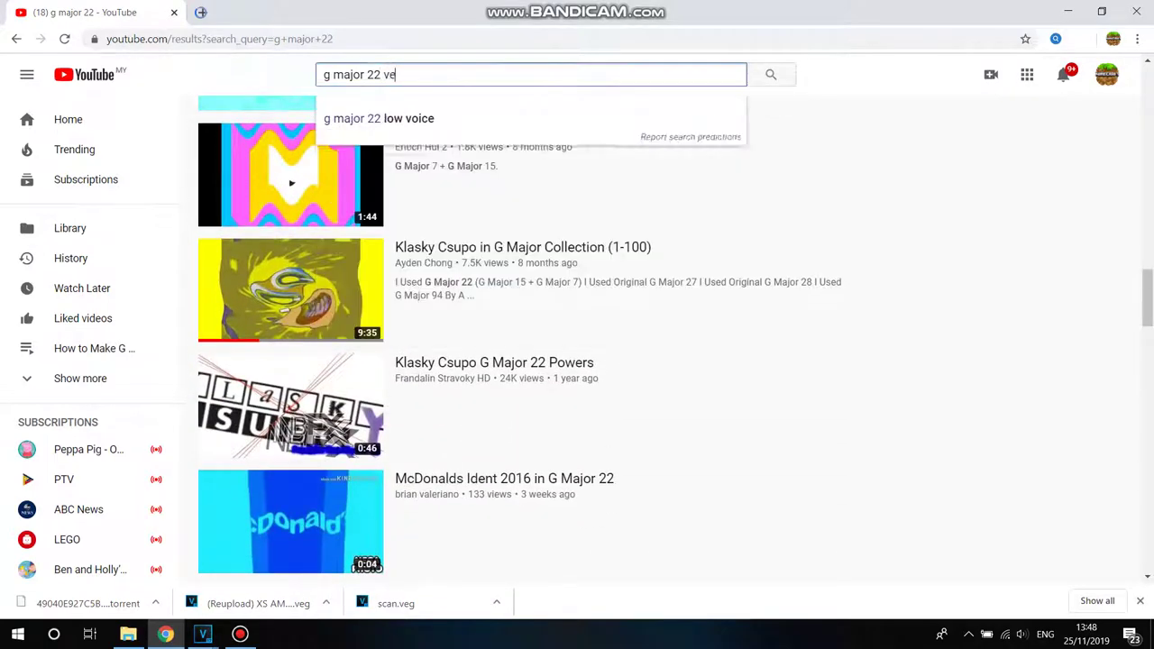
pyautogui.write('ga spro')
pyautogui.press('Return')
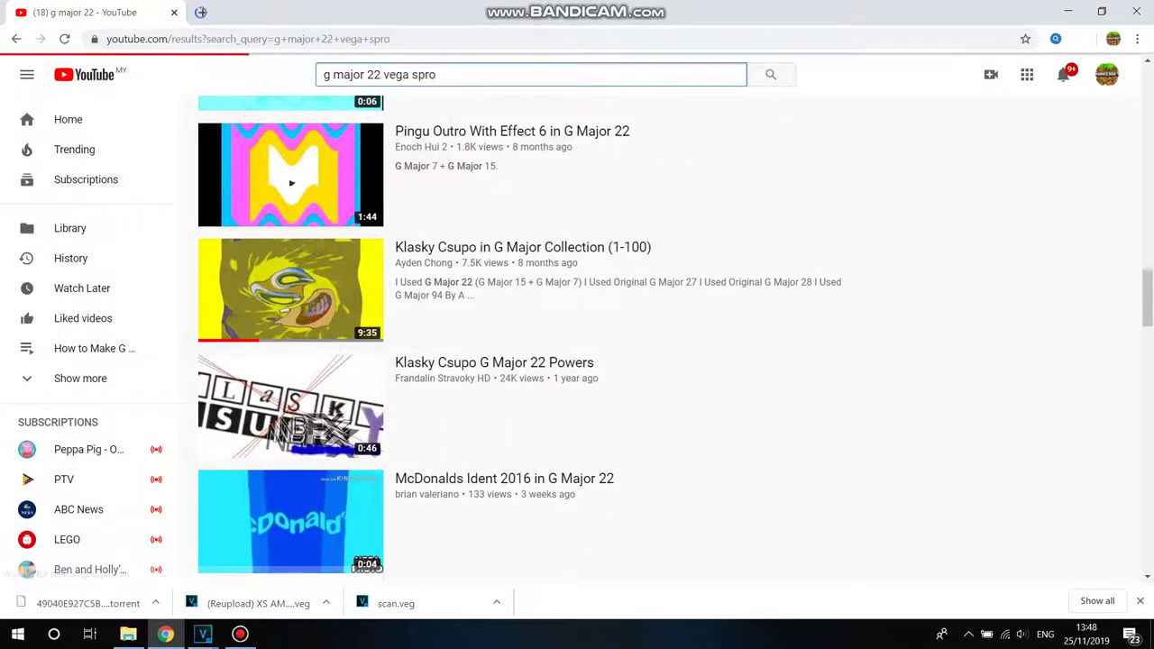
pyautogui.click(290, 199)
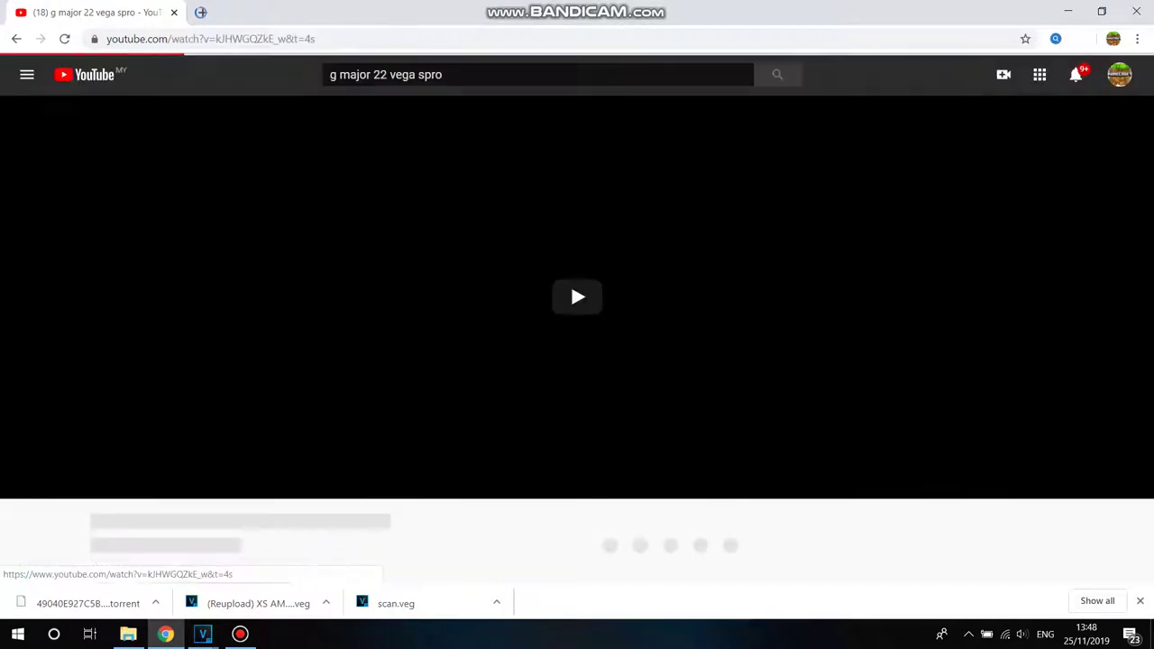
pyautogui.click(26, 485)
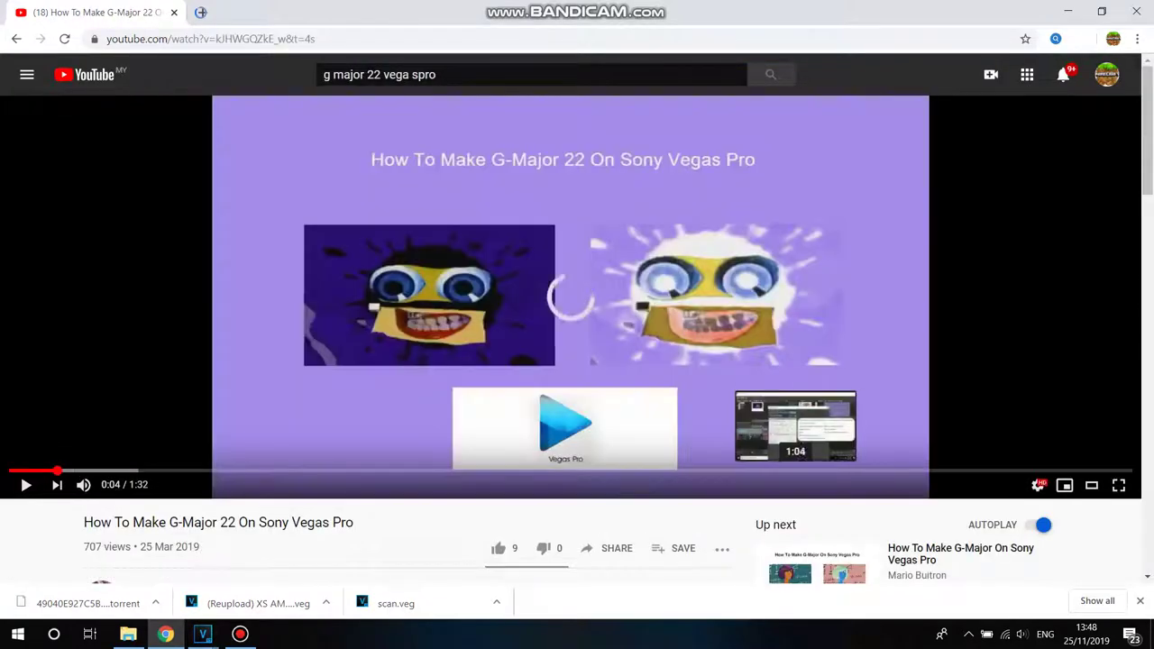
# Step: Examine the tutorial's Pitch Shift settings at 1:04 and read its full description
pyautogui.click(795, 470)
pyautogui.scroll(-2, 795, 470)
pyautogui.scroll(-1, 577, 361)
pyautogui.click(160, 413)
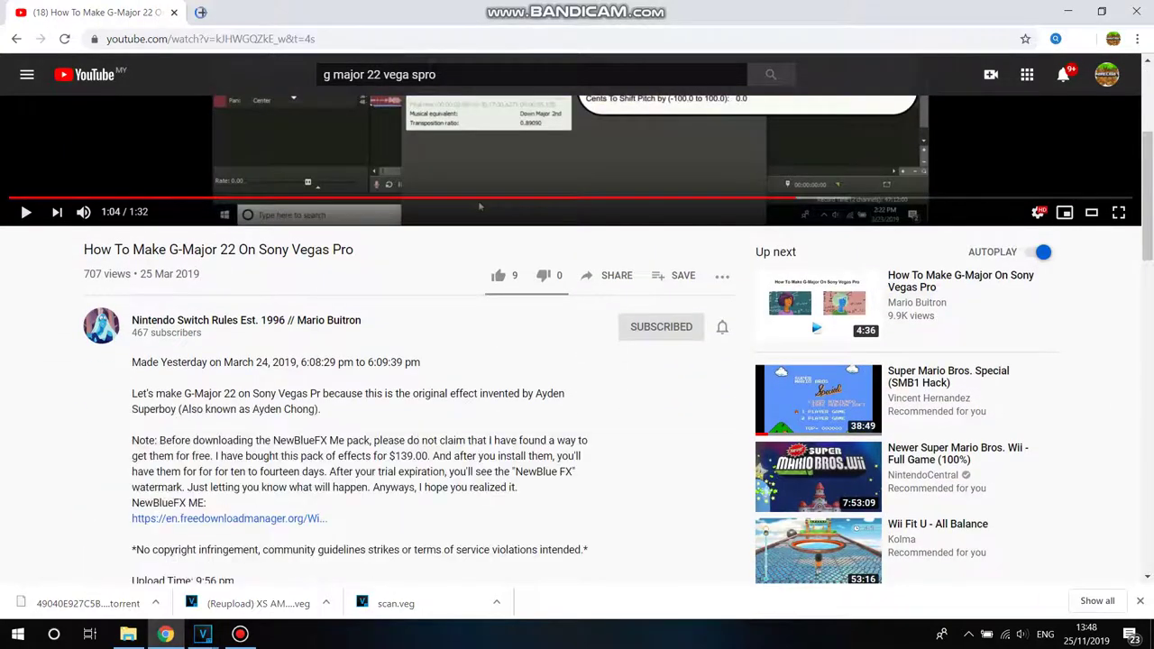
pyautogui.scroll(-2, 480, 207)
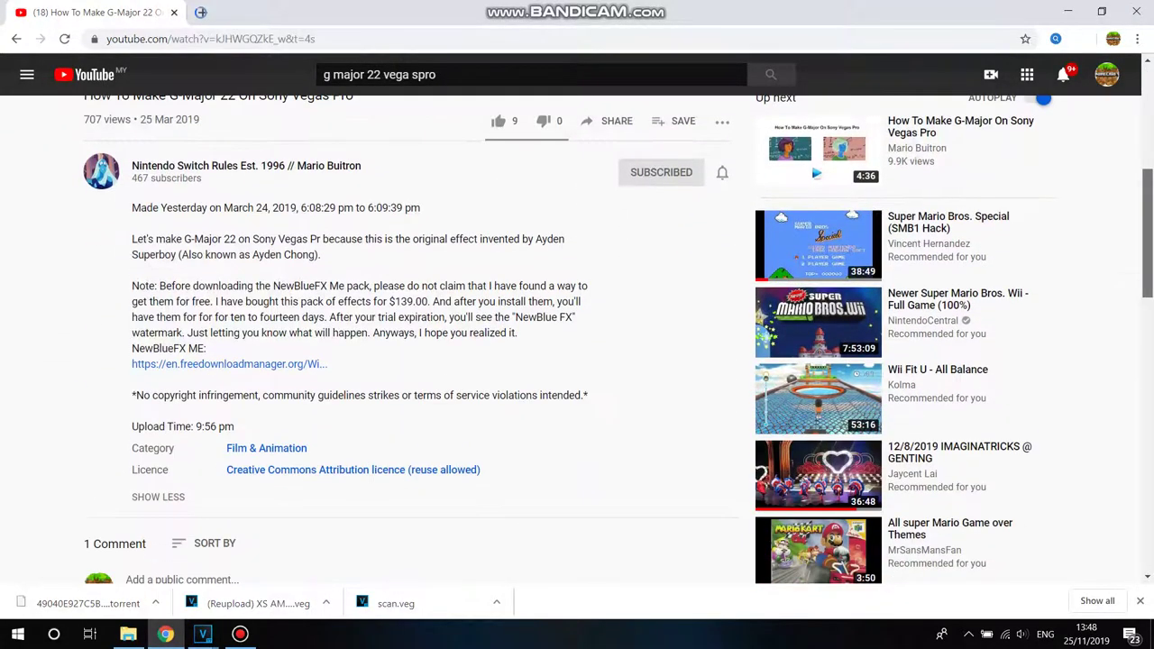
pyautogui.scroll(5, 479, 479)
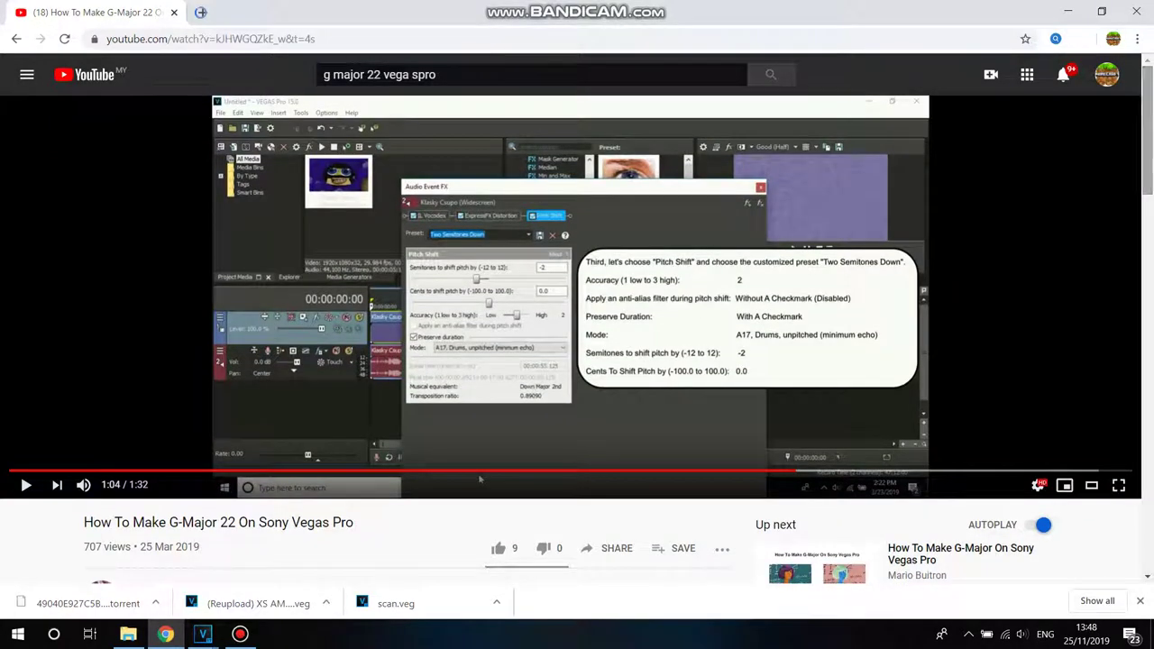
pyautogui.scroll(-4, 480, 480)
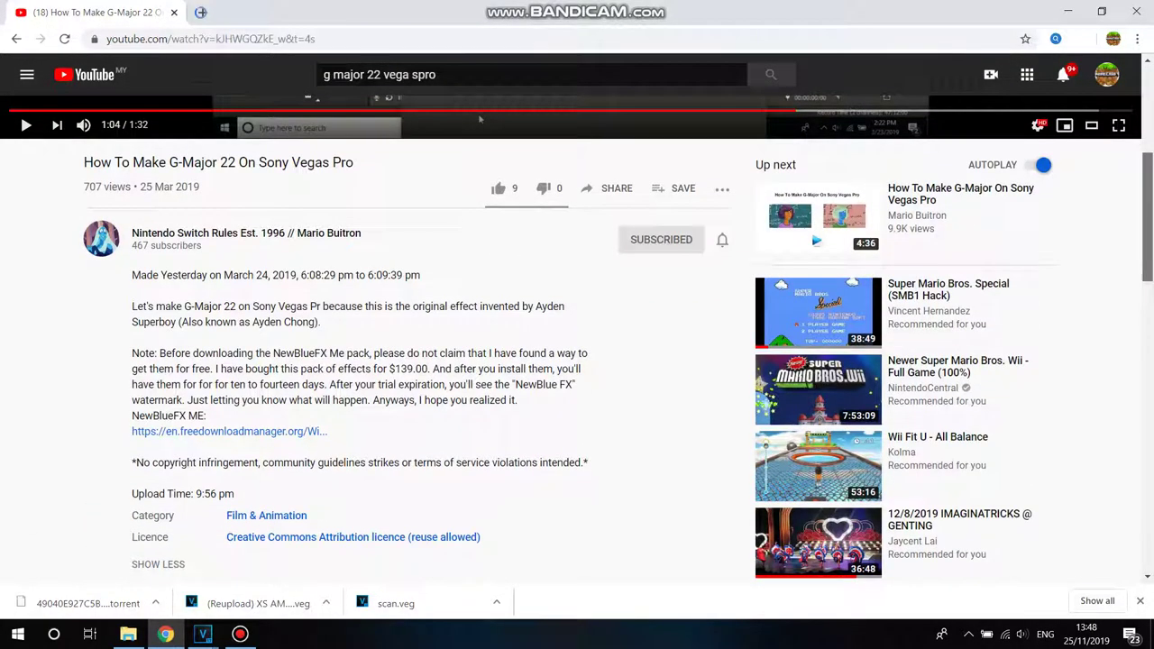
pyautogui.scroll(4, 480, 480)
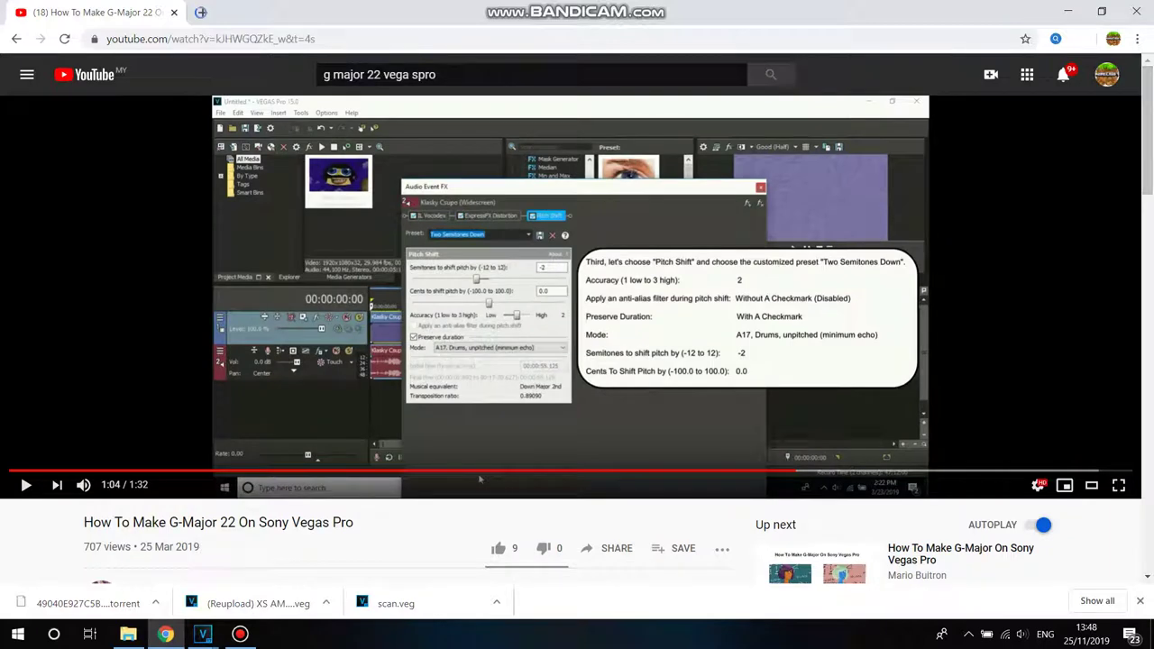
# Step: Leave the tutorial for YouTube's video upload page, switch back to VEGAS Pro and close the Audio Event FX window
pyautogui.click(991, 75)
pyautogui.click(1048, 111)
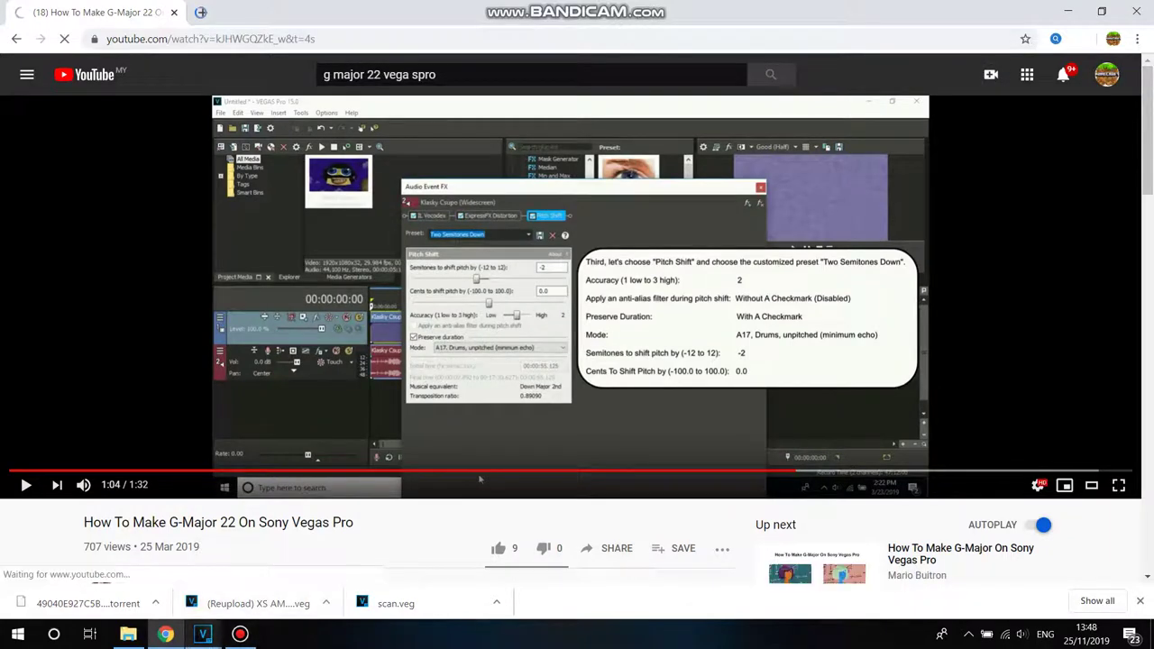
pyautogui.click(203, 634)
pyautogui.click(121, 559)
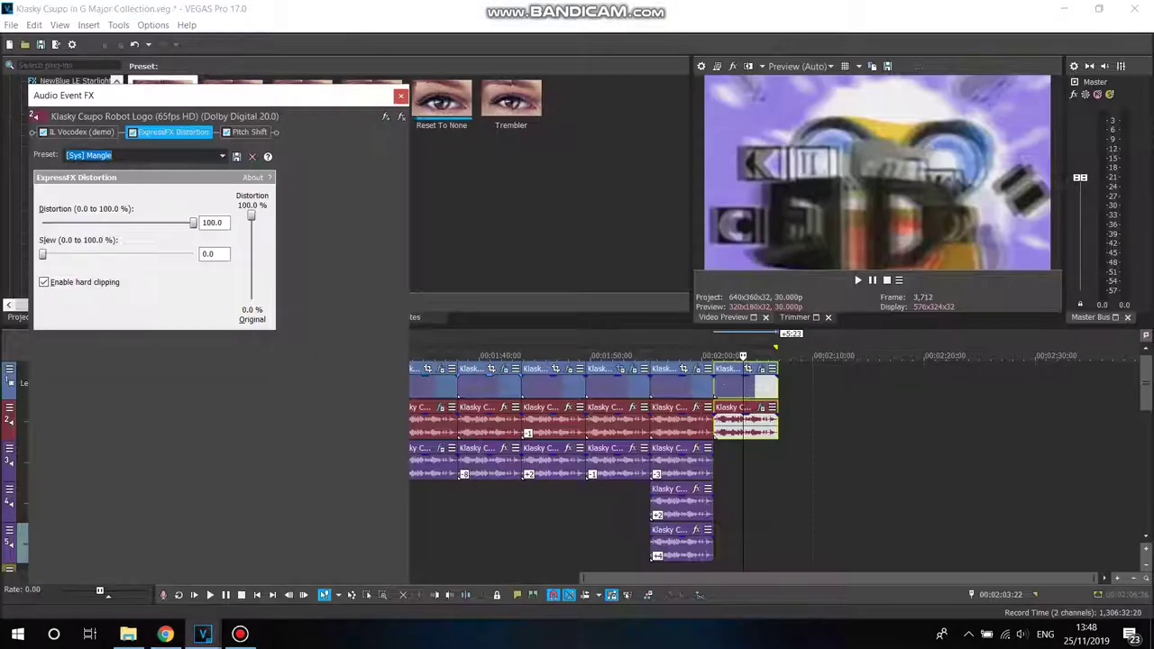
pyautogui.click(400, 95)
# Step: Preview the last event from its start and pause the playback
pyautogui.click(714, 357)
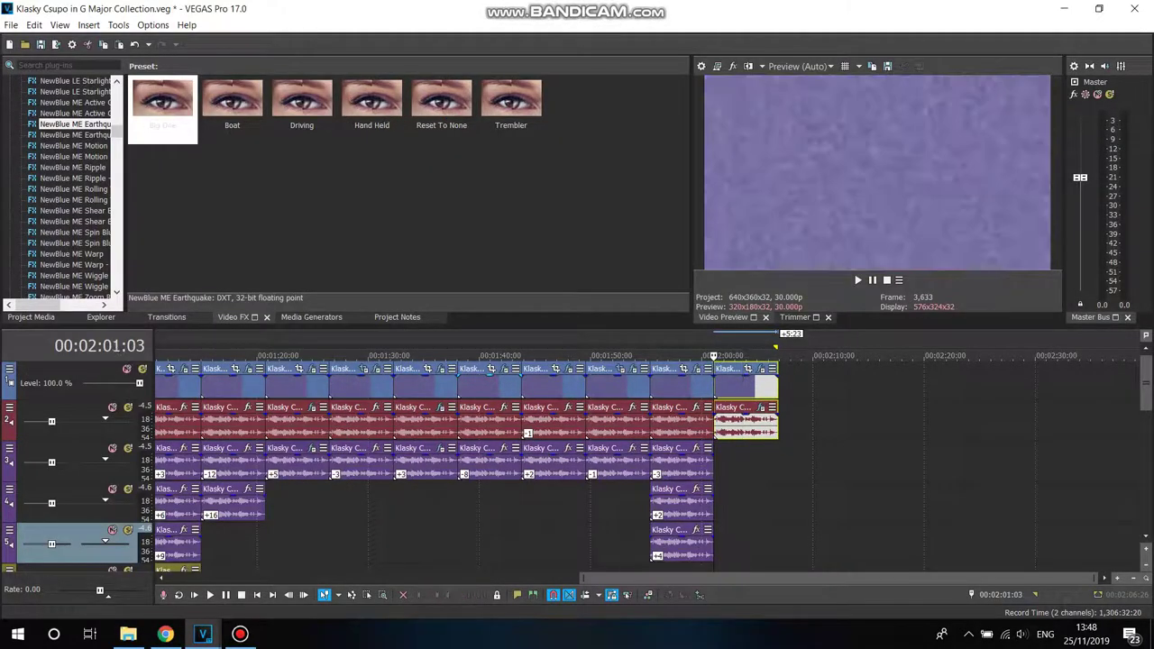
pyautogui.click(857, 280)
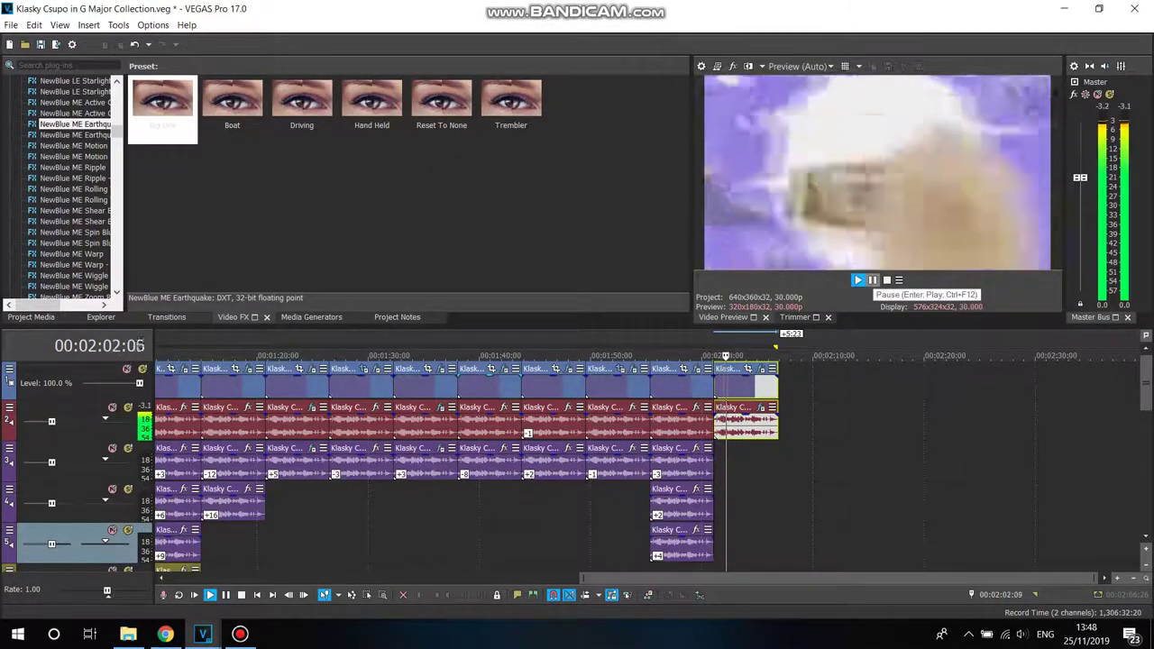
pyautogui.click(873, 280)
# Step: Save the last clip's Invert, HSL Adjust and Earthquake effect chain as the filter package "G Major 22" and close the effects window
pyautogui.click(761, 369)
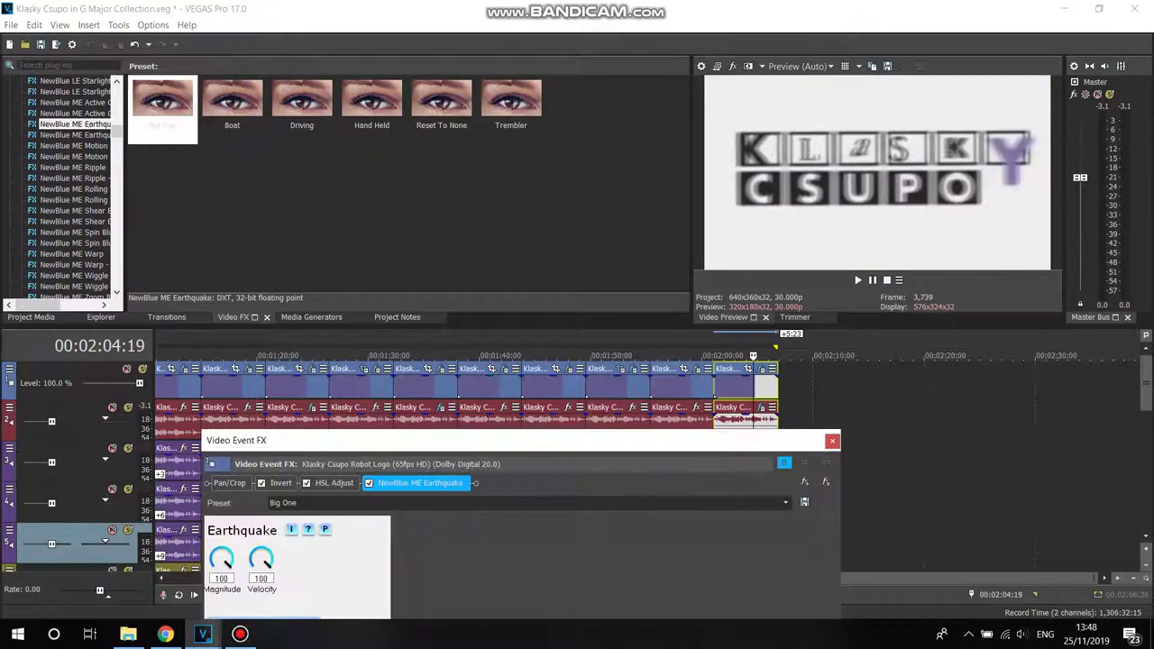
pyautogui.click(805, 483)
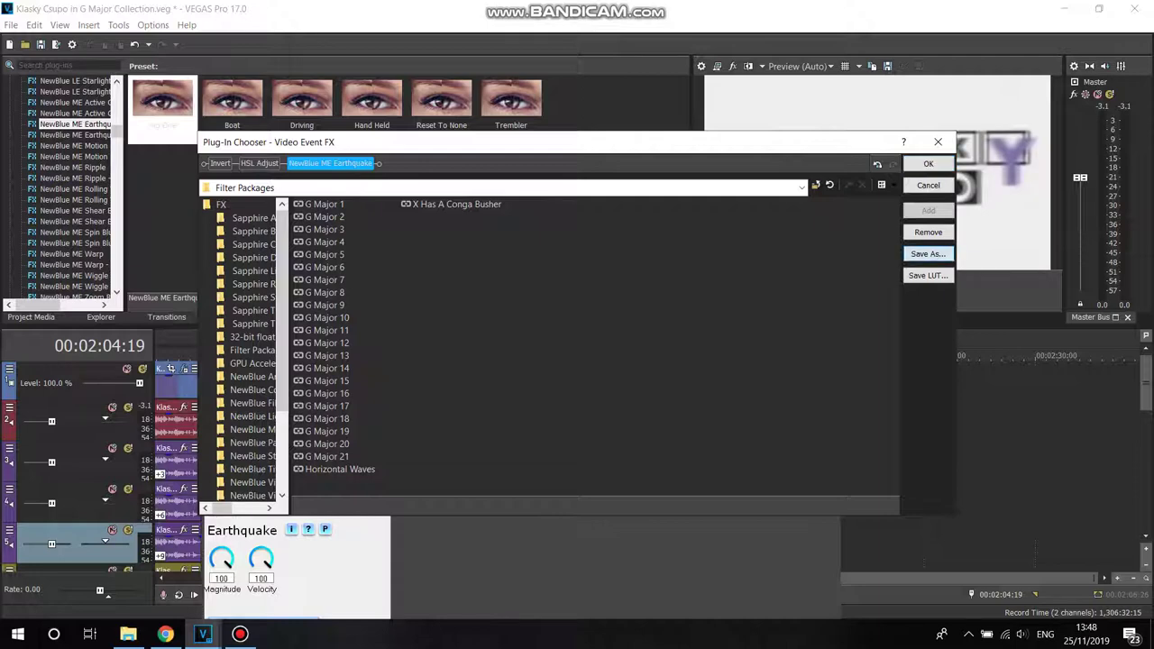
pyautogui.click(928, 254)
pyautogui.click(682, 270)
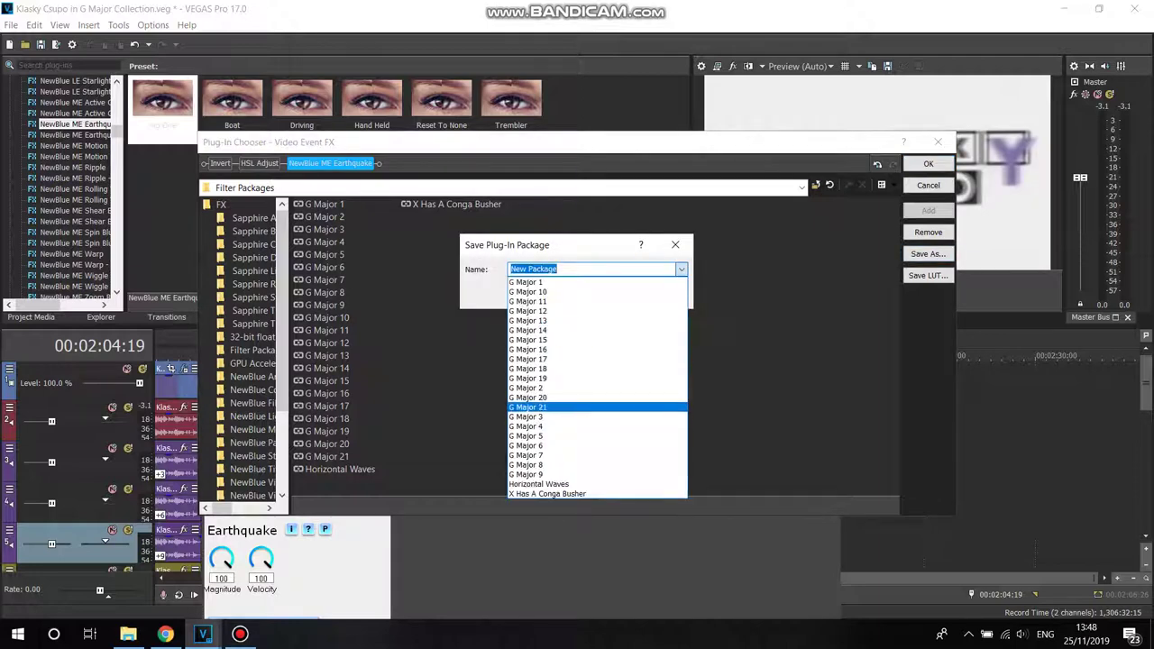
pyautogui.click(600, 407)
pyautogui.click(577, 269)
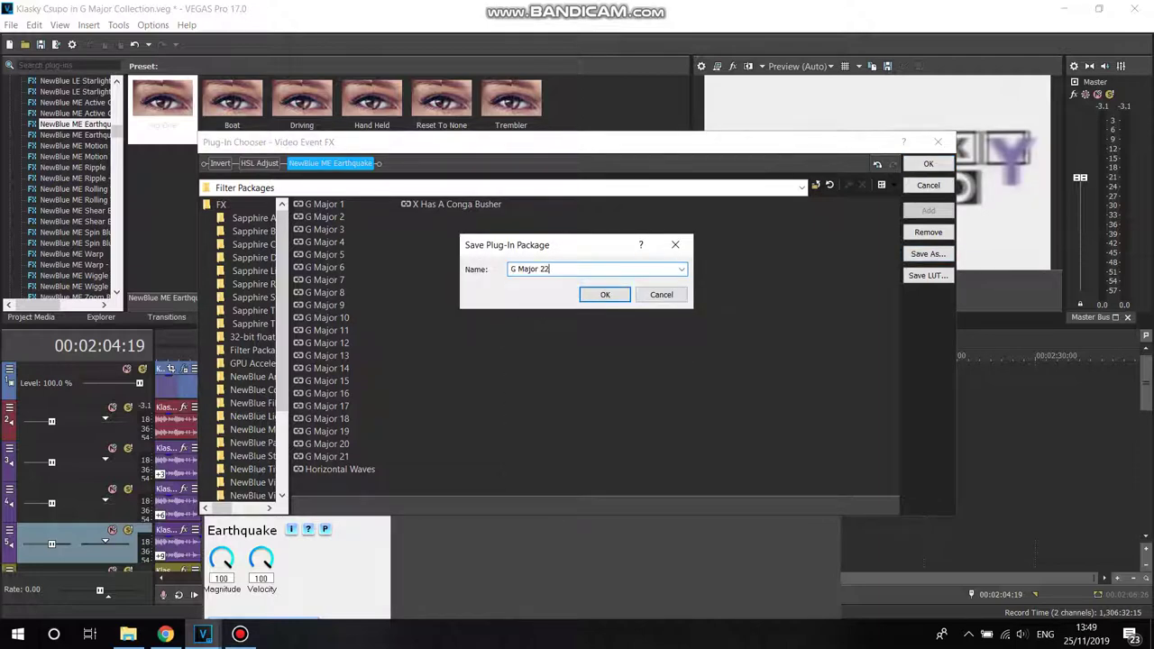
pyautogui.press('Return')
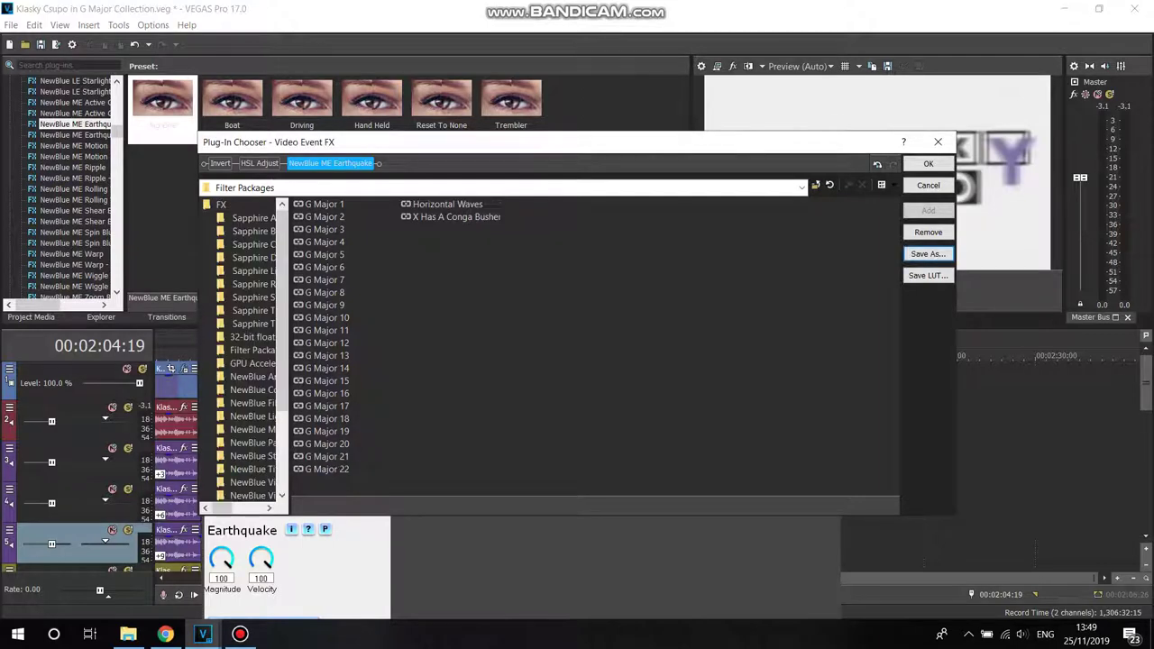
pyautogui.click(928, 163)
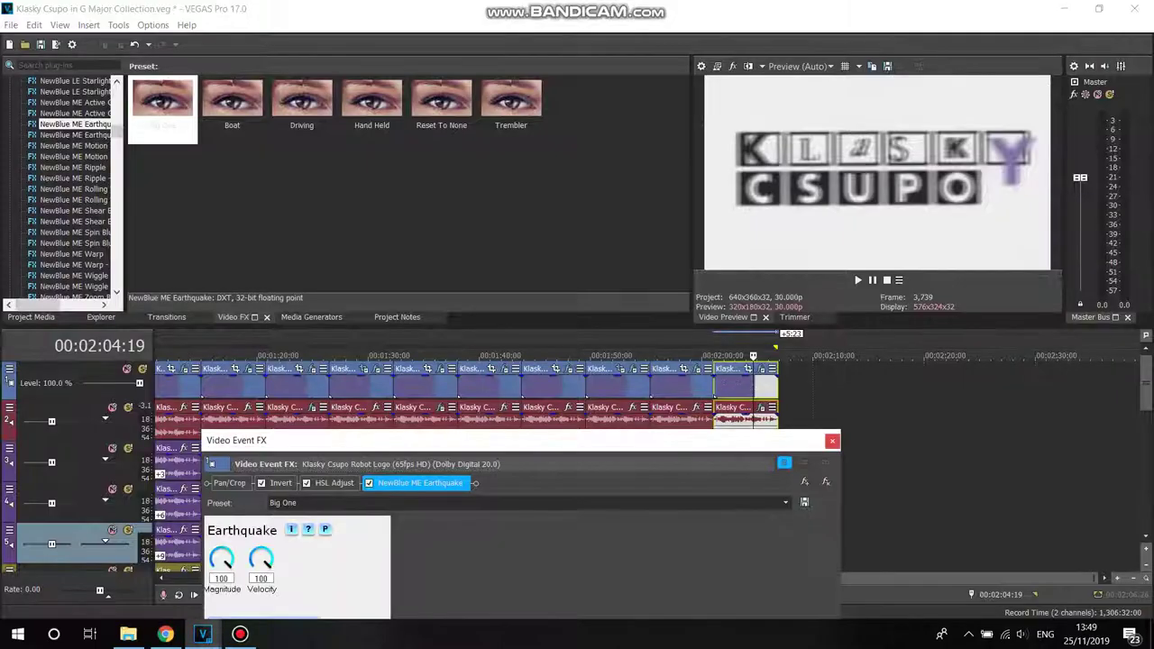
pyautogui.click(833, 441)
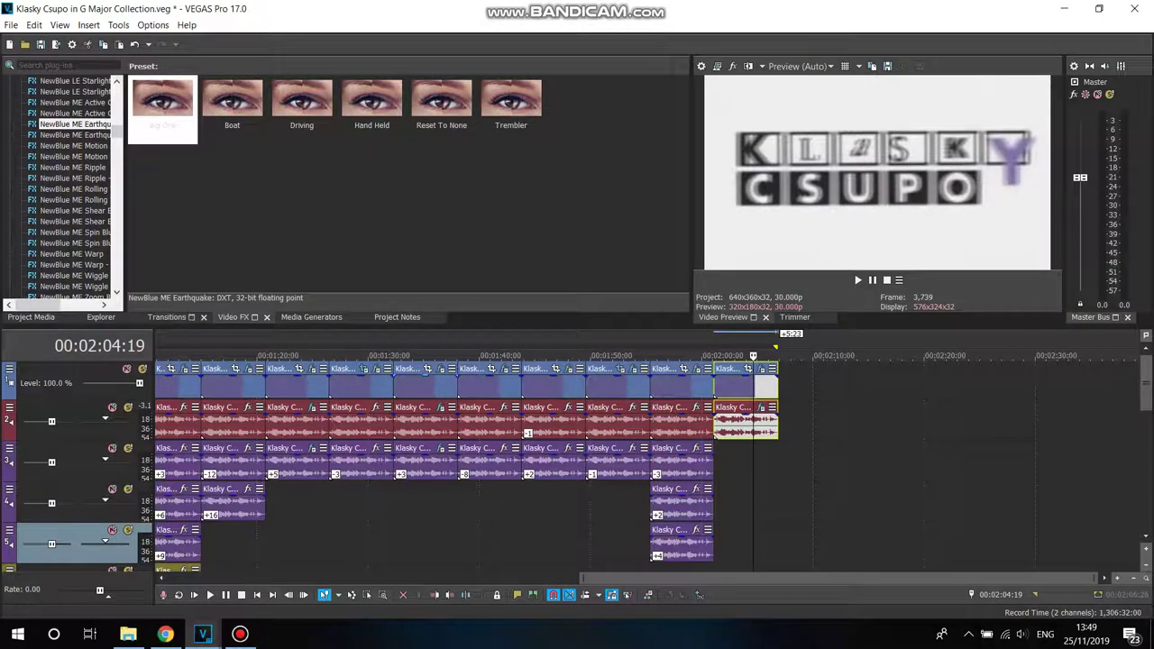
# Step: Copy the clip at about 1:28 with both its audio events and paste it directly after the last clip
pyautogui.click(32, 318)
pyautogui.moveTo(840, 578); pyautogui.dragTo(749, 578)
pyautogui.click(457, 355)
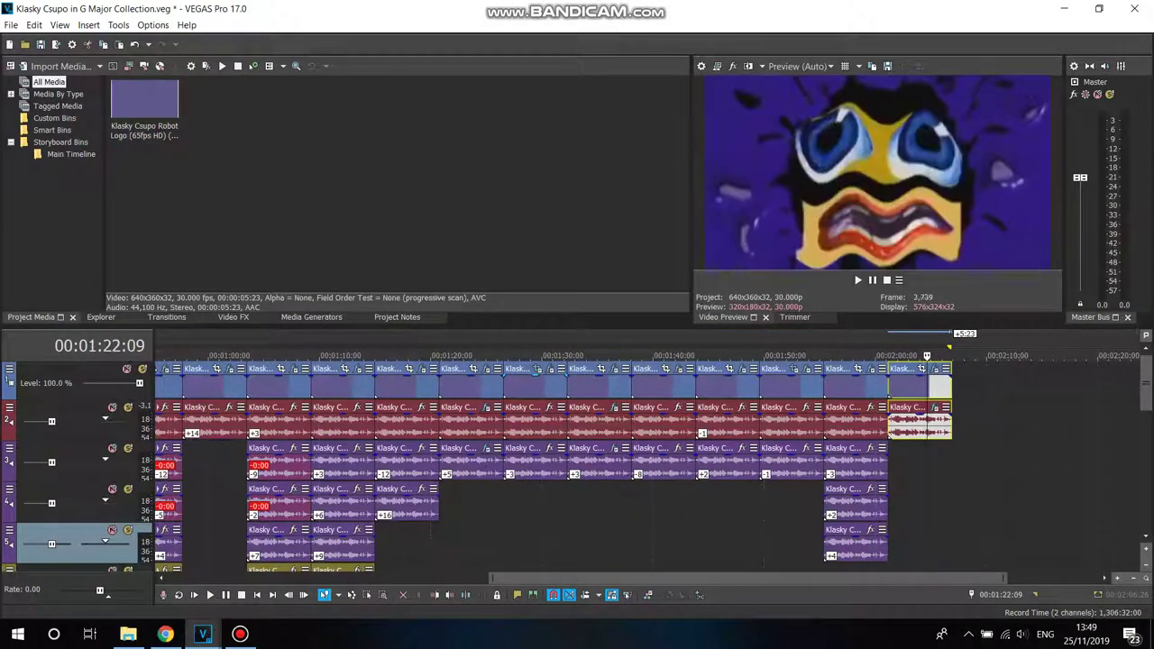
pyautogui.click(522, 356)
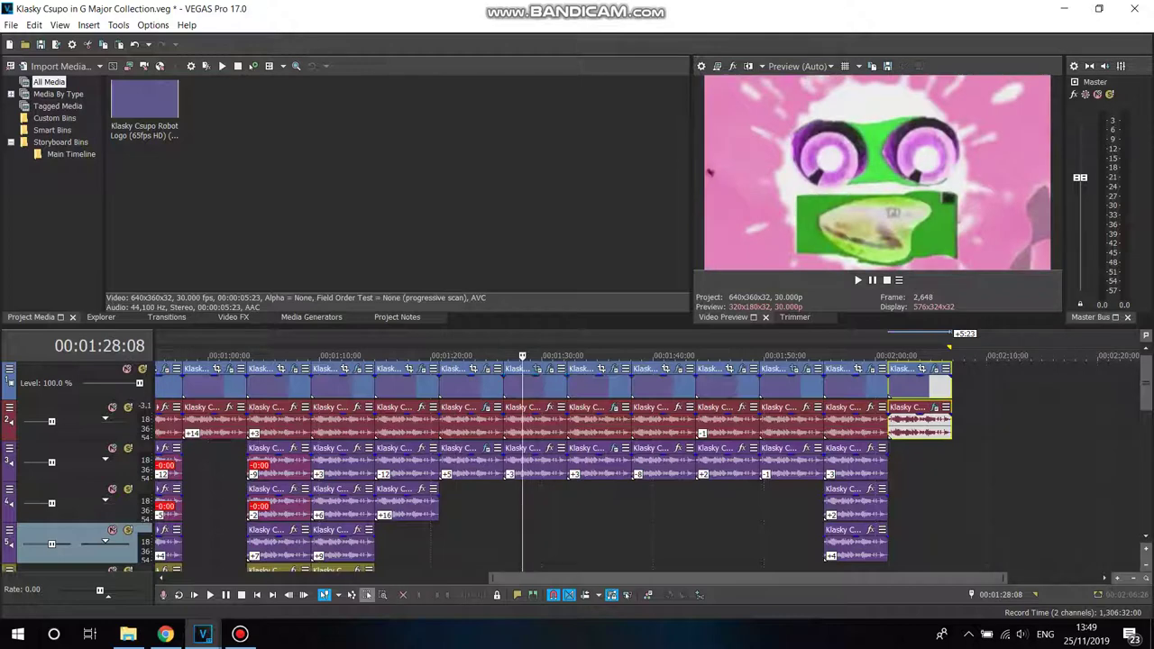
pyautogui.moveTo(542, 528); pyautogui.dragTo(533, 403)
pyautogui.rightClick(543, 386)
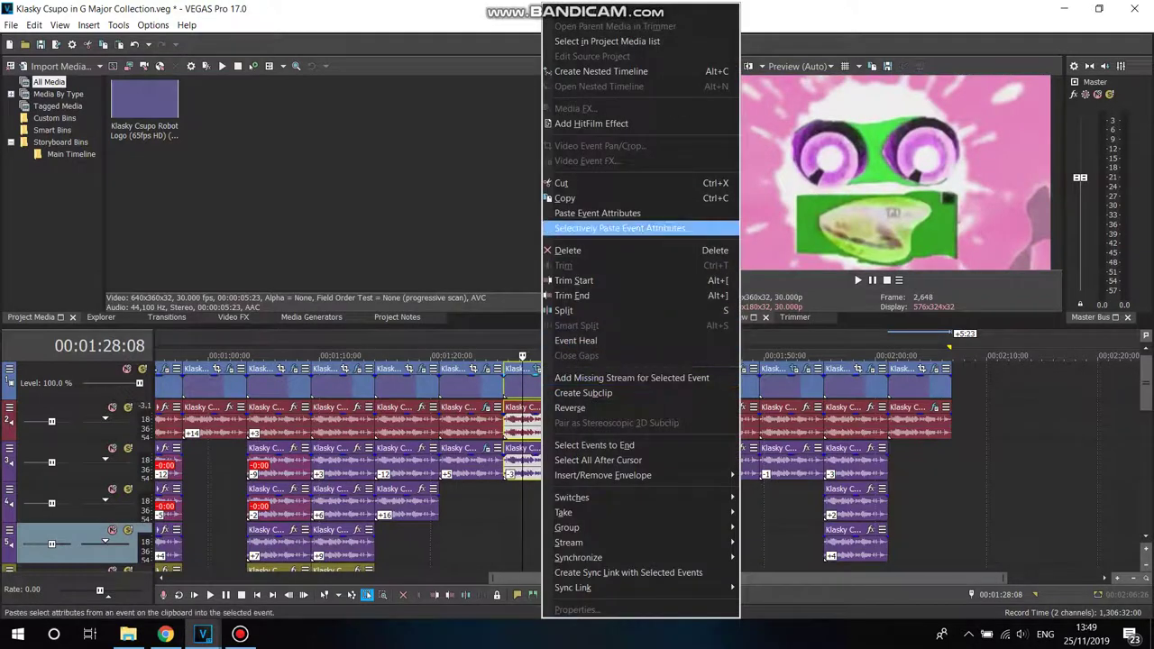
pyautogui.click(568, 197)
pyautogui.rightClick(961, 377)
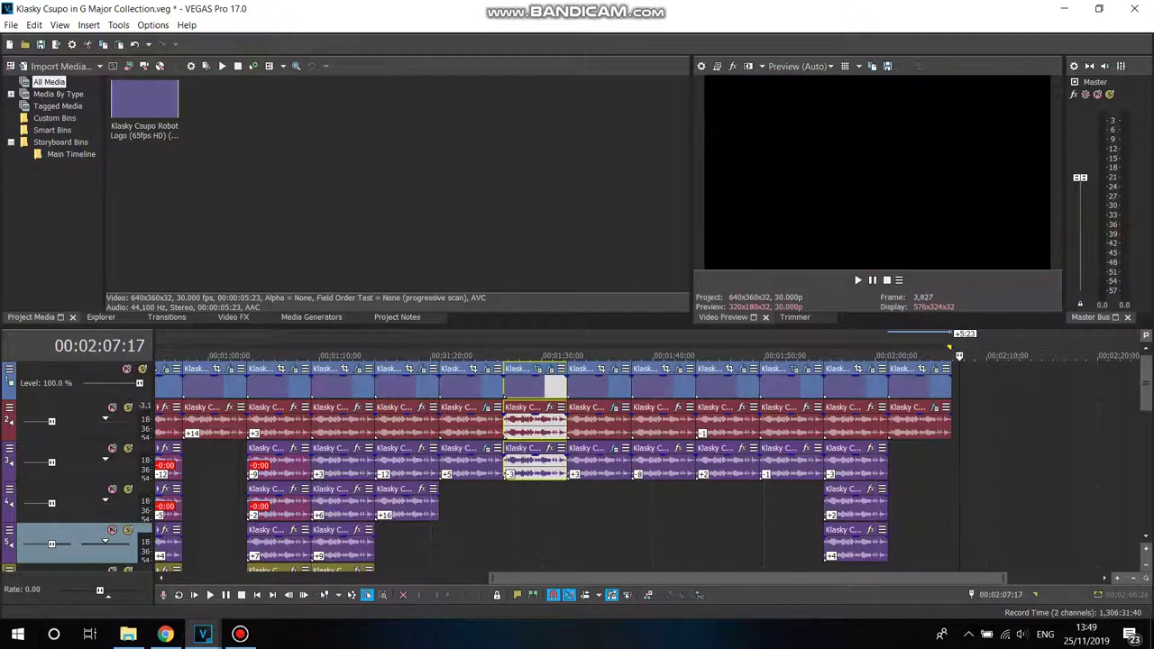
pyautogui.click(1003, 68)
pyautogui.click(325, 595)
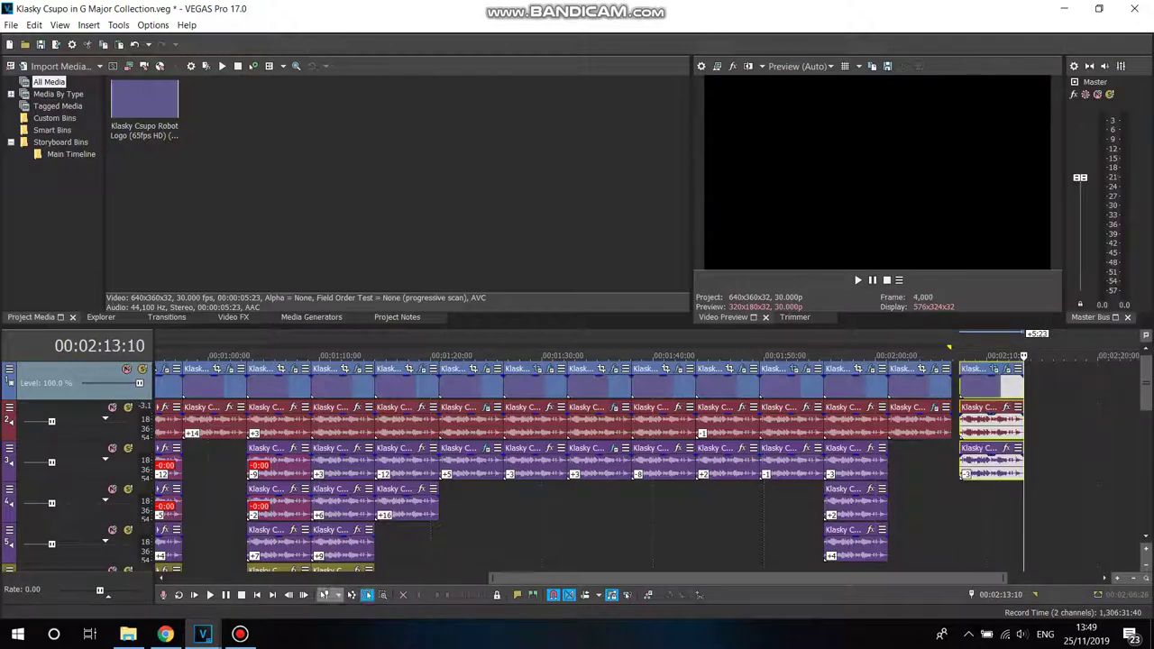
pyautogui.moveTo(983, 385); pyautogui.dragTo(974, 386)
# Step: Duplicate the new clip's pitch-shifted audio event onto track 4 and set the copy's pitch change to 3
pyautogui.click(1041, 462)
pyautogui.rightClick(971, 462)
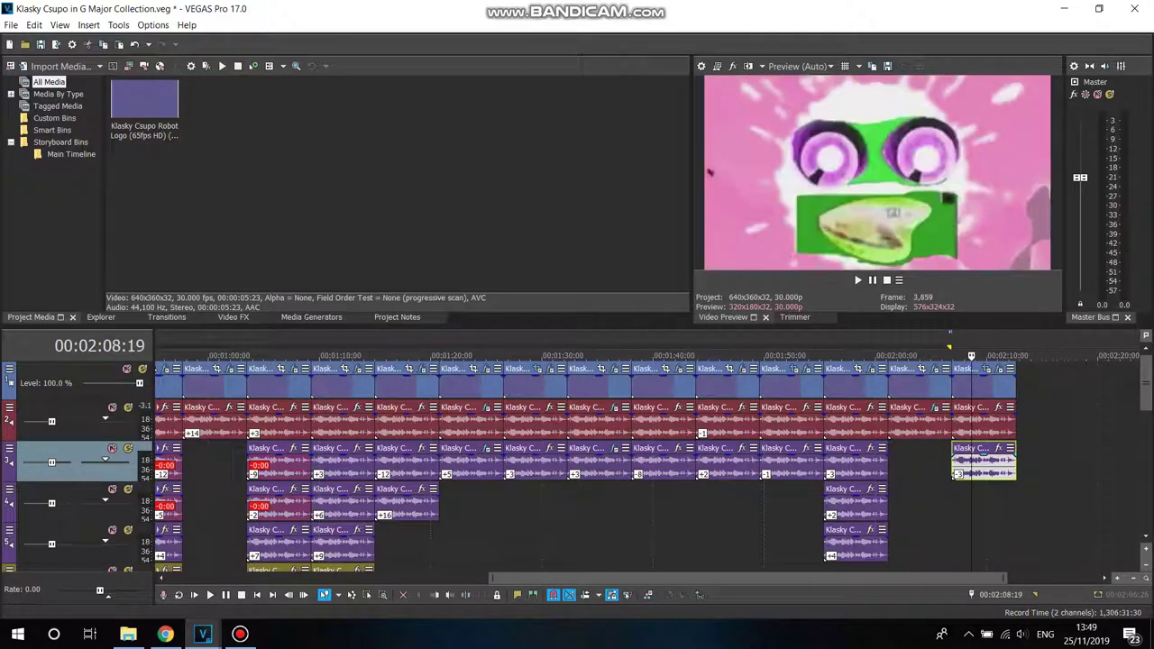
pyautogui.click(978, 228)
pyautogui.press('space')
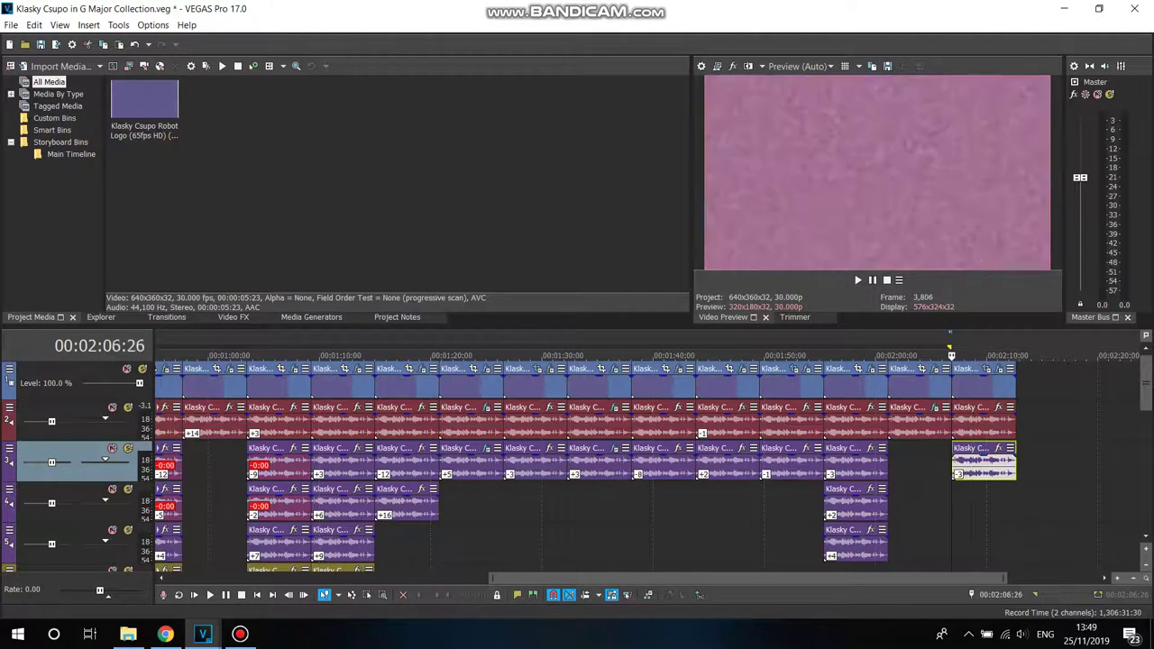
pyautogui.rightClick(995, 506)
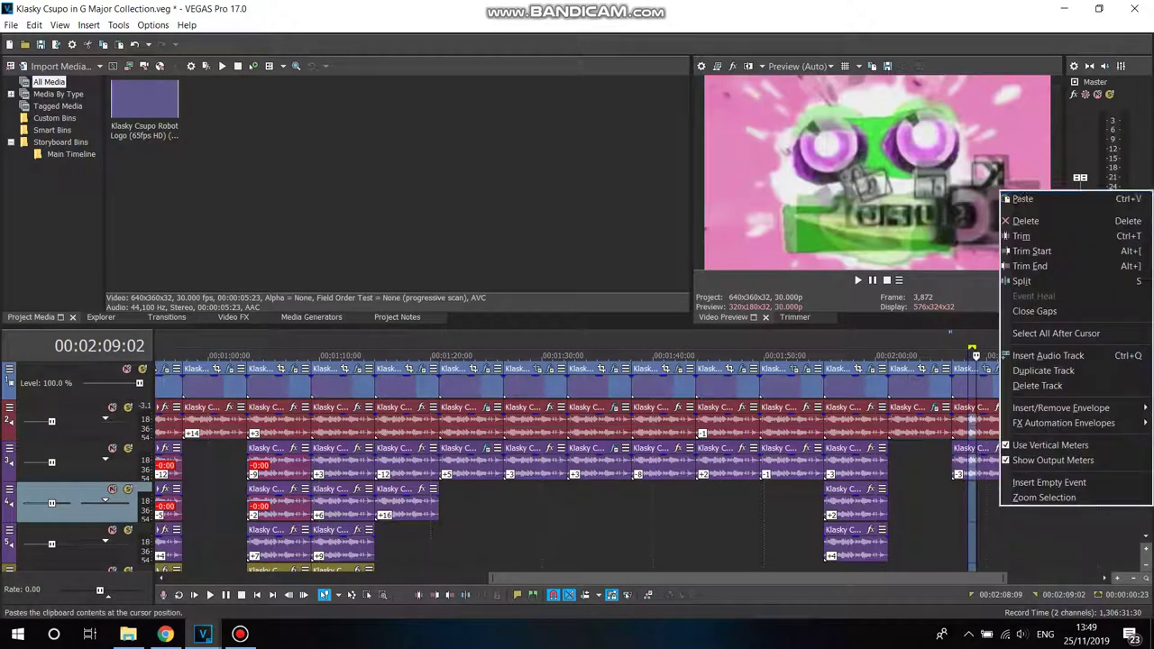
pyautogui.click(1028, 195)
pyautogui.rightClick(999, 503)
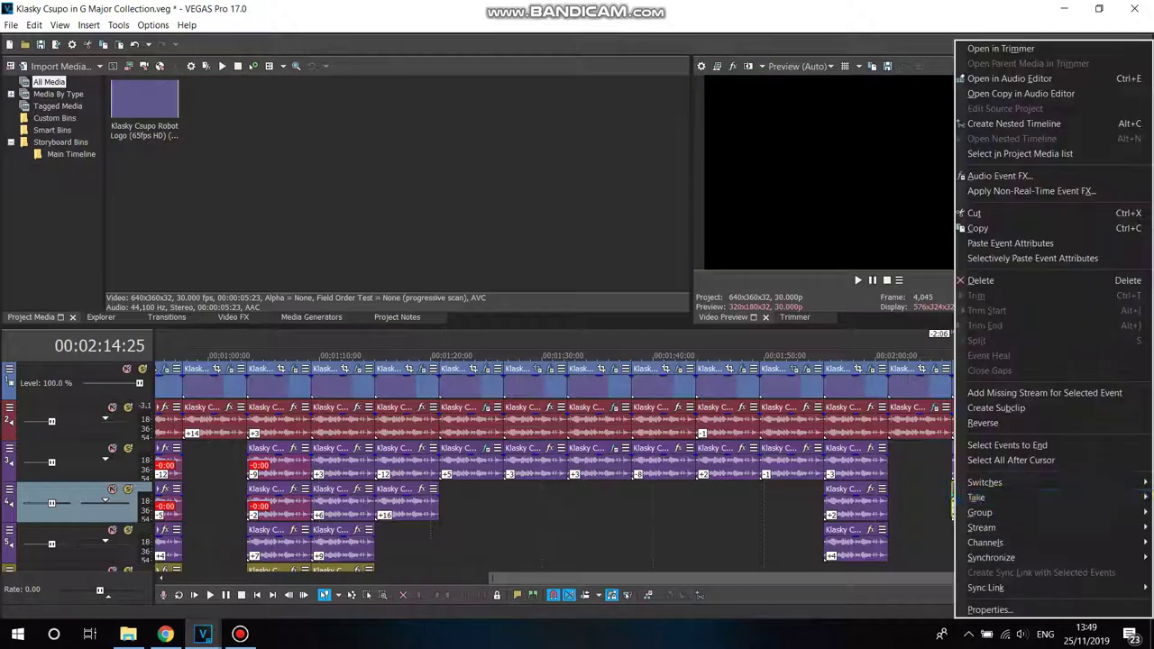
pyautogui.click(988, 610)
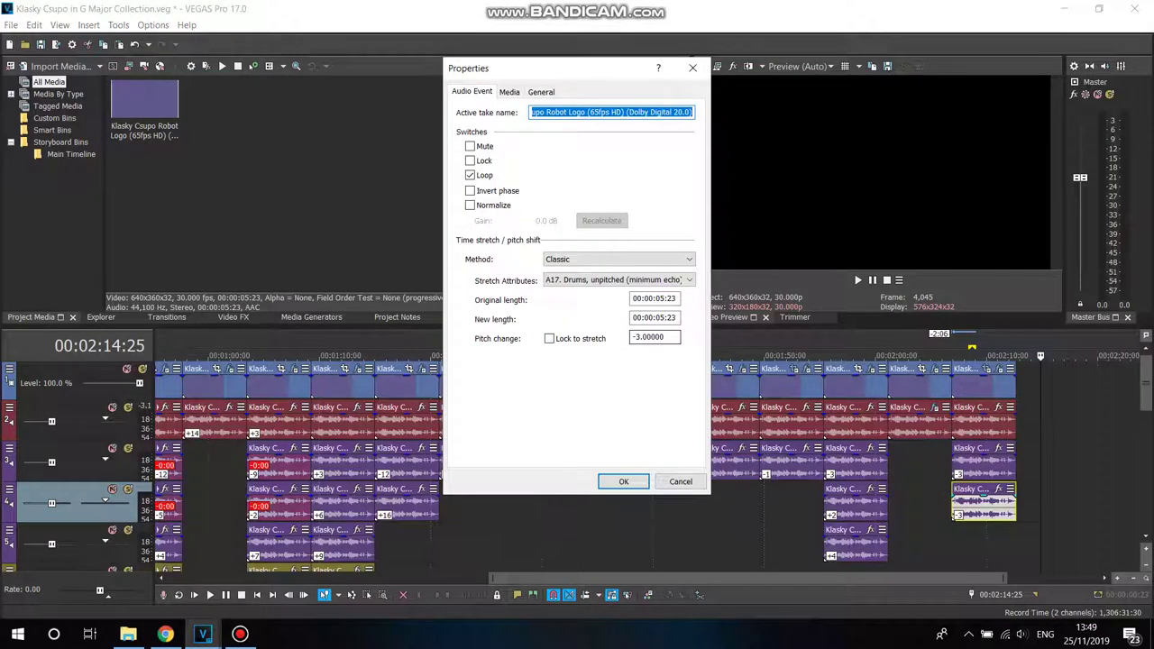
pyautogui.moveTo(633, 337); pyautogui.dragTo(637, 337)
pyautogui.click(623, 481)
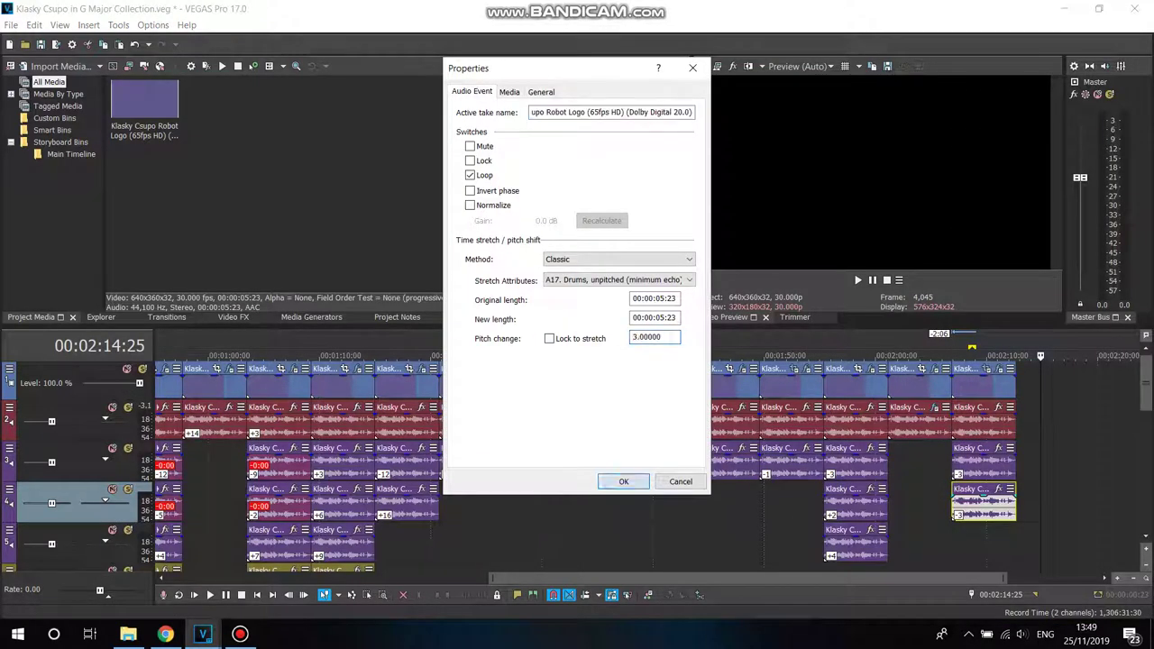
# Step: Copy the +3 audio event, clear the copy's pitch shift and align it on track 5 beneath the new clip
pyautogui.rightClick(983, 501)
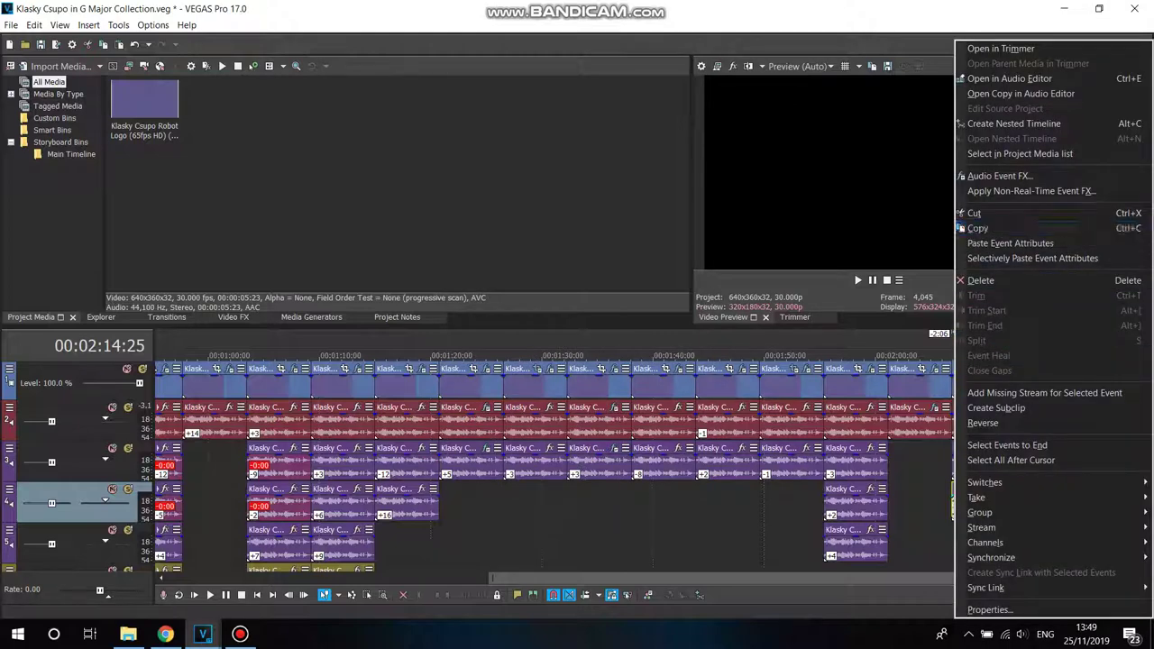
pyautogui.click(978, 228)
pyautogui.rightClick(1040, 474)
pyautogui.click(1025, 179)
pyautogui.rightClick(1071, 461)
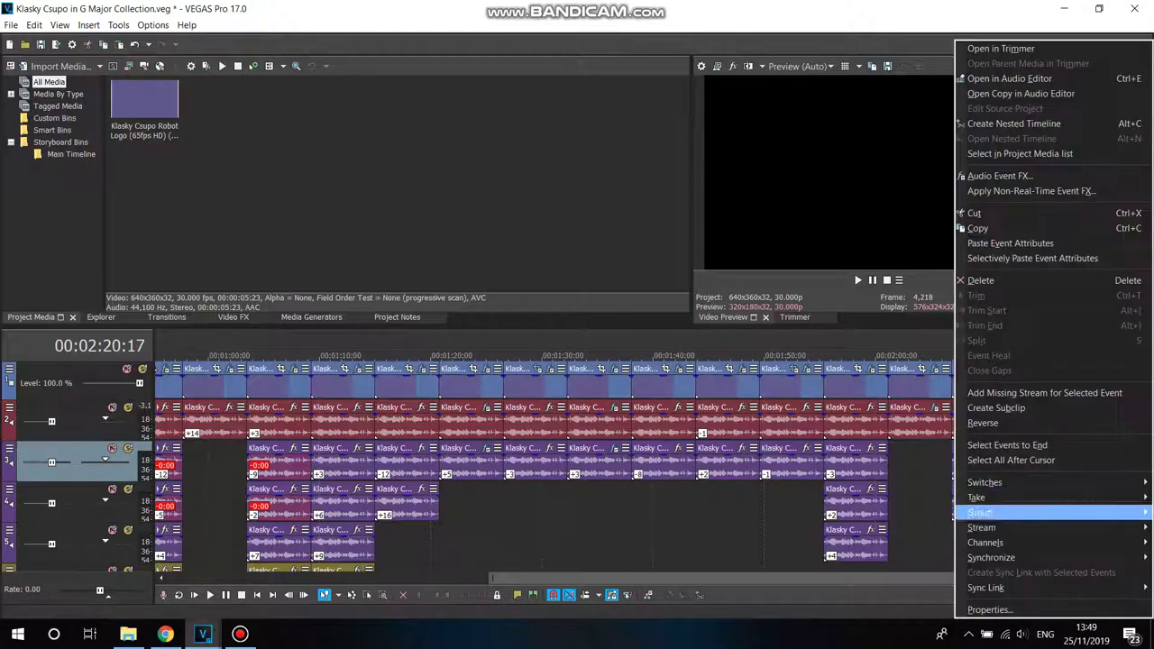
pyautogui.click(1037, 610)
pyautogui.moveTo(638, 337); pyautogui.dragTo(632, 337)
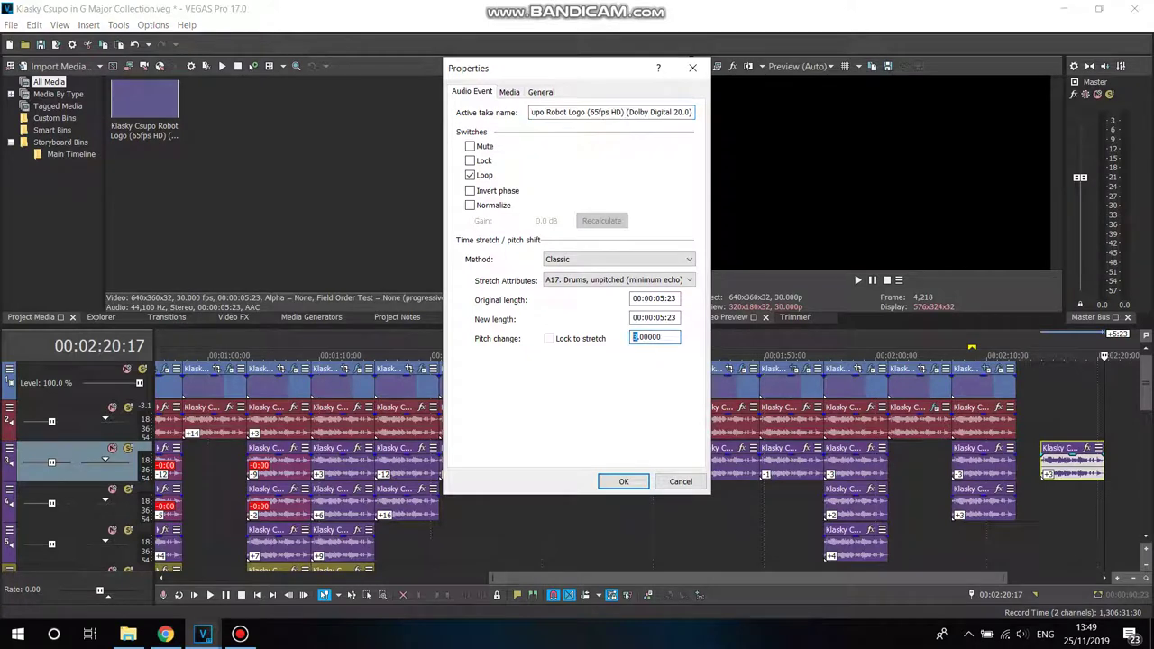
pyautogui.press('Return')
pyautogui.moveTo(1071, 463); pyautogui.dragTo(984, 507)
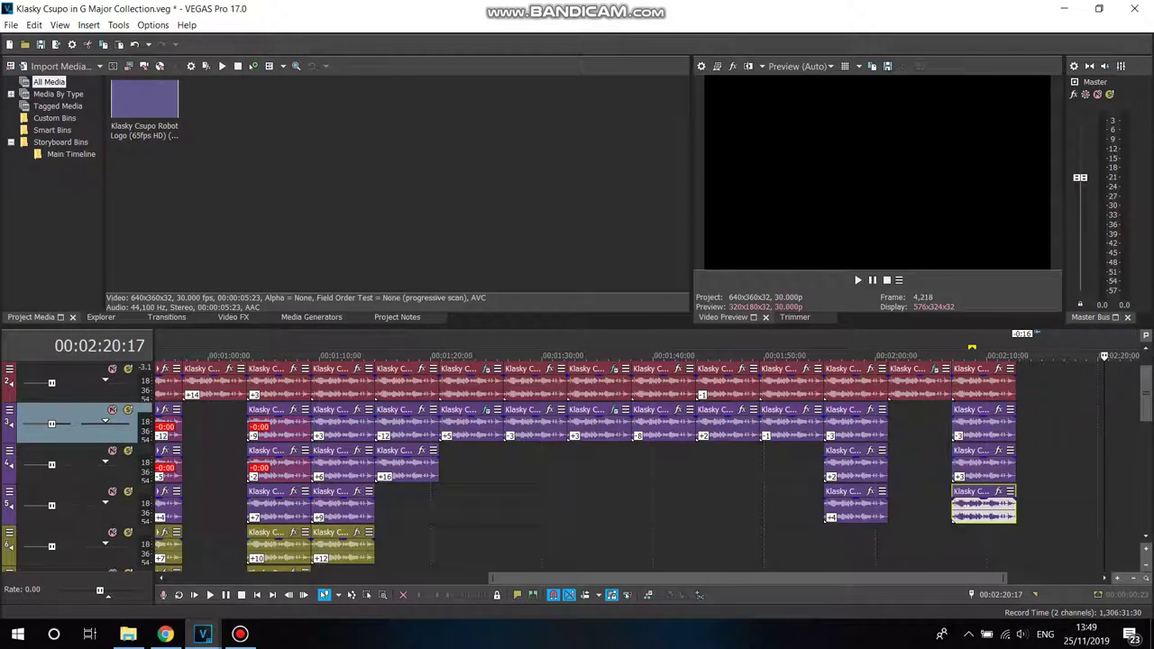
# Step: Remove Invert from the new clip's video effects and add the G Major 16 filter package to the chain
pyautogui.moveTo(1146, 393); pyautogui.dragTo(1146, 381)
pyautogui.click(986, 369)
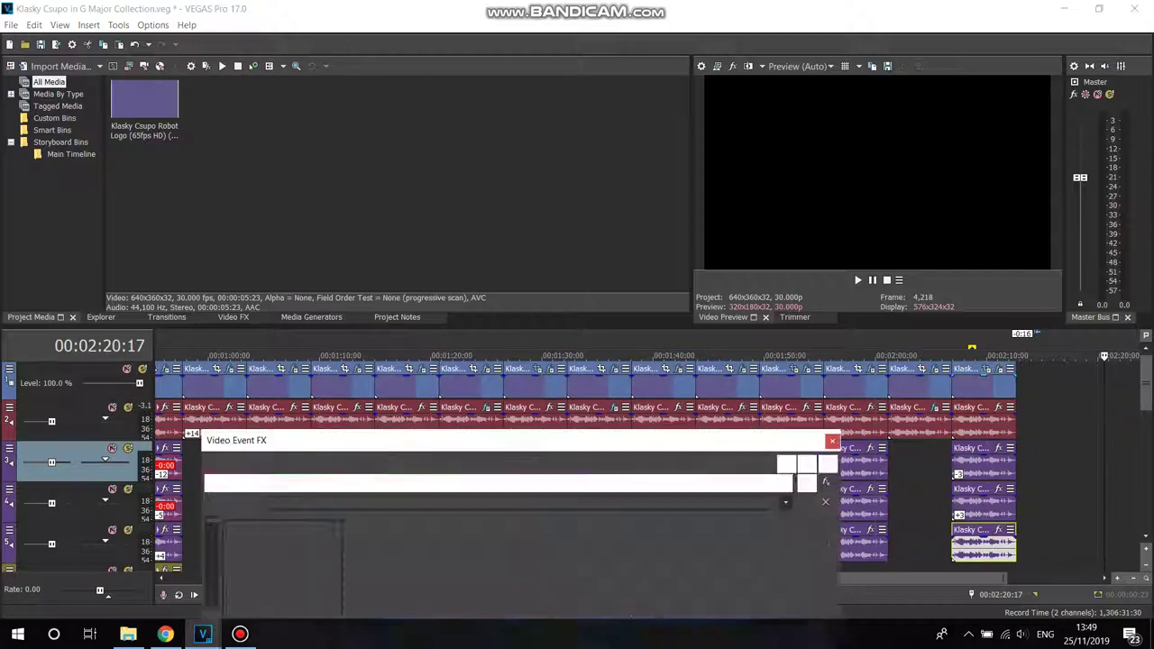
pyautogui.click(281, 483)
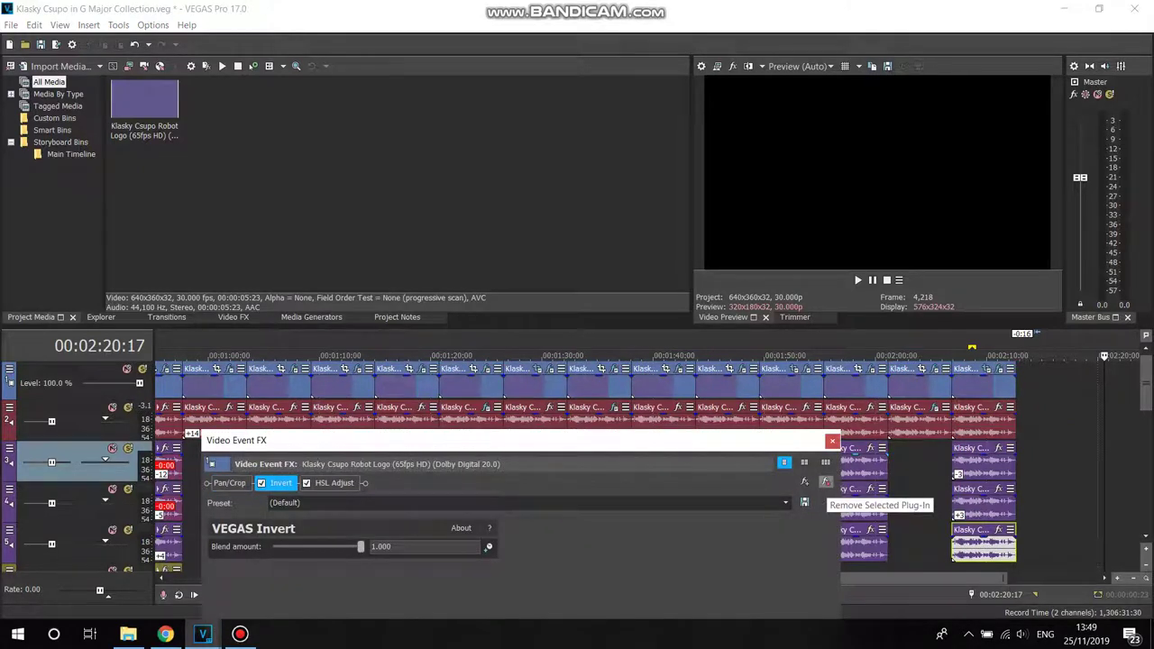
pyautogui.click(826, 482)
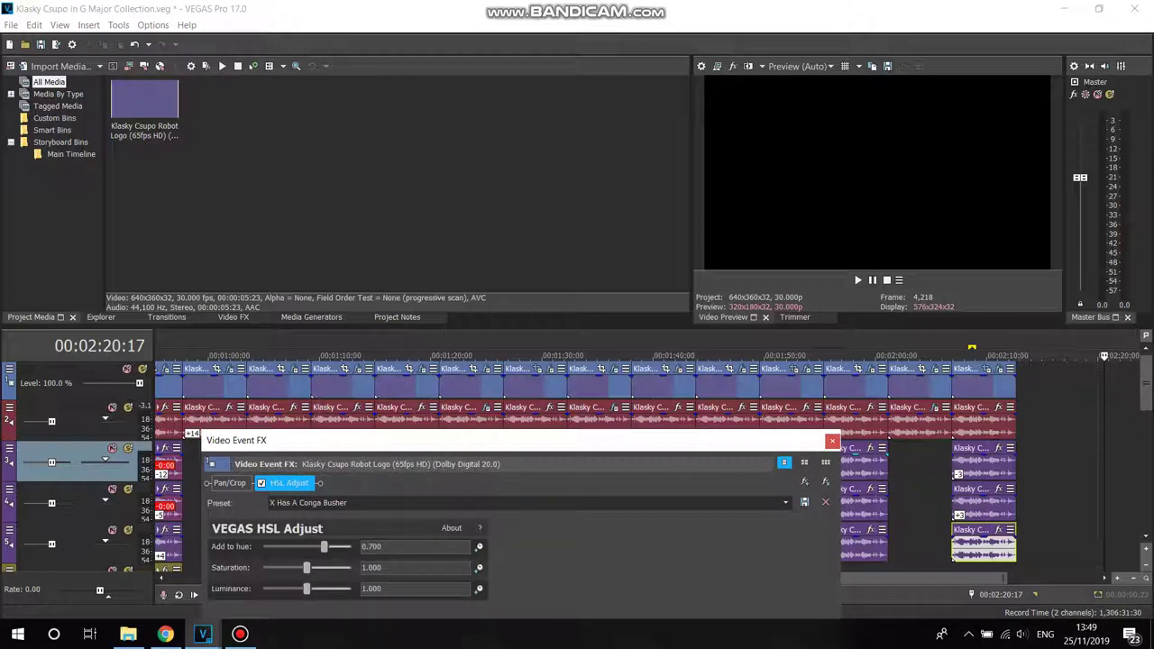
pyautogui.click(804, 481)
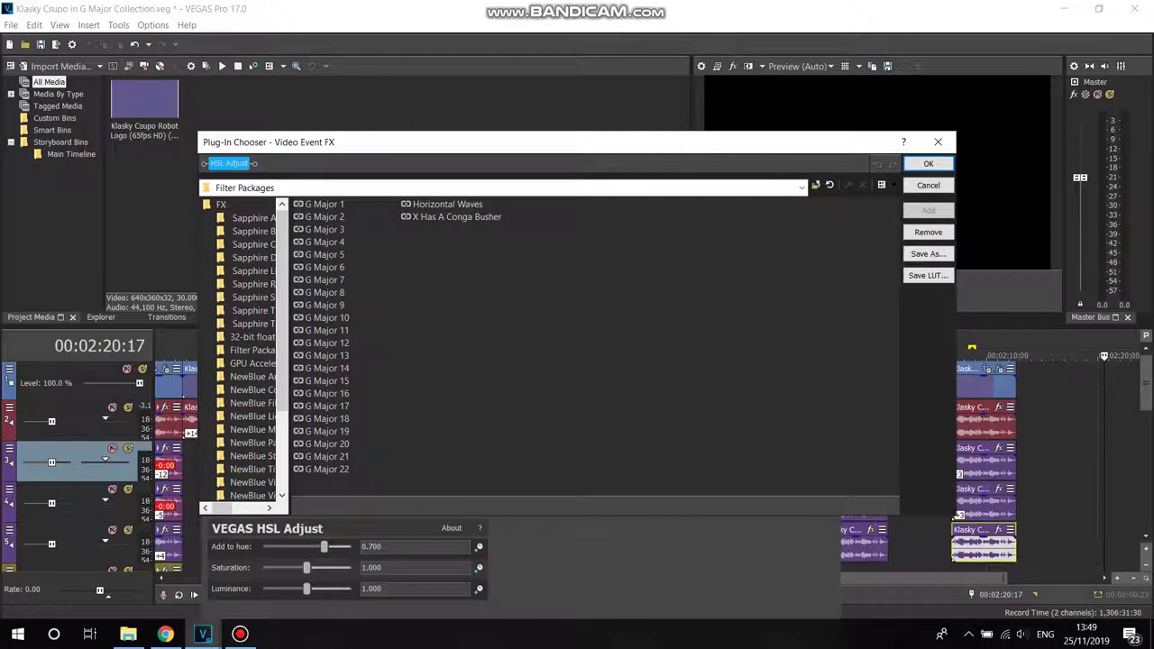
pyautogui.doubleClick(327, 393)
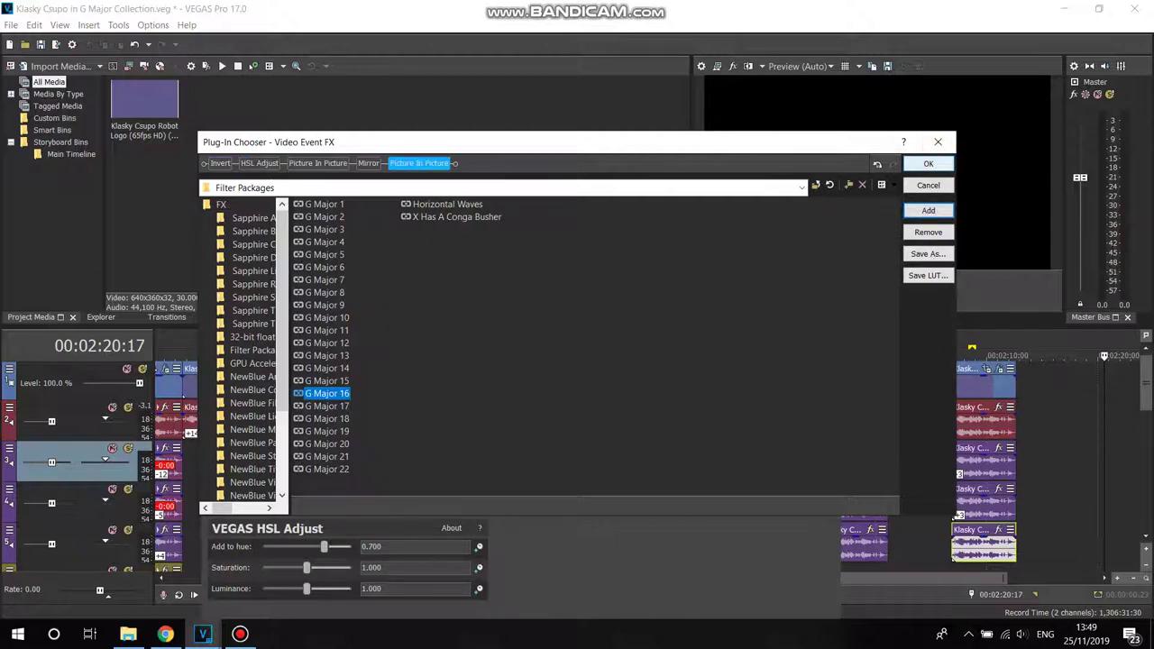
pyautogui.click(928, 164)
# Step: Check a few frames of the new clip and remove the Invert effect from its G Major 16 chain
pyautogui.click(985, 356)
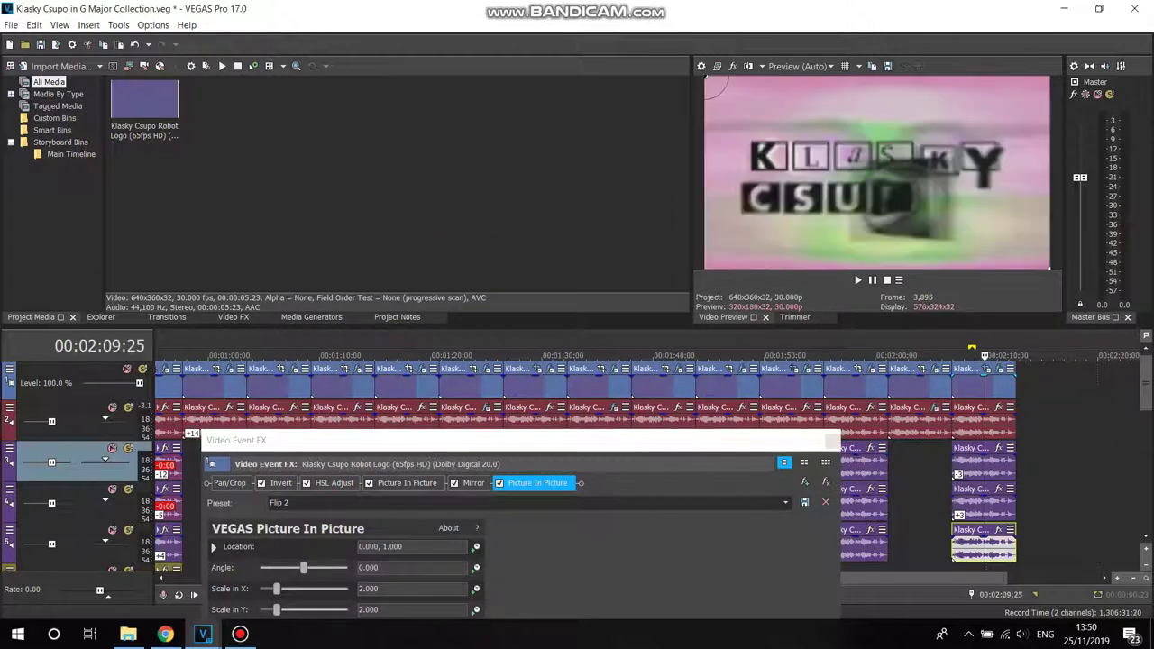
pyautogui.click(996, 357)
pyautogui.click(972, 357)
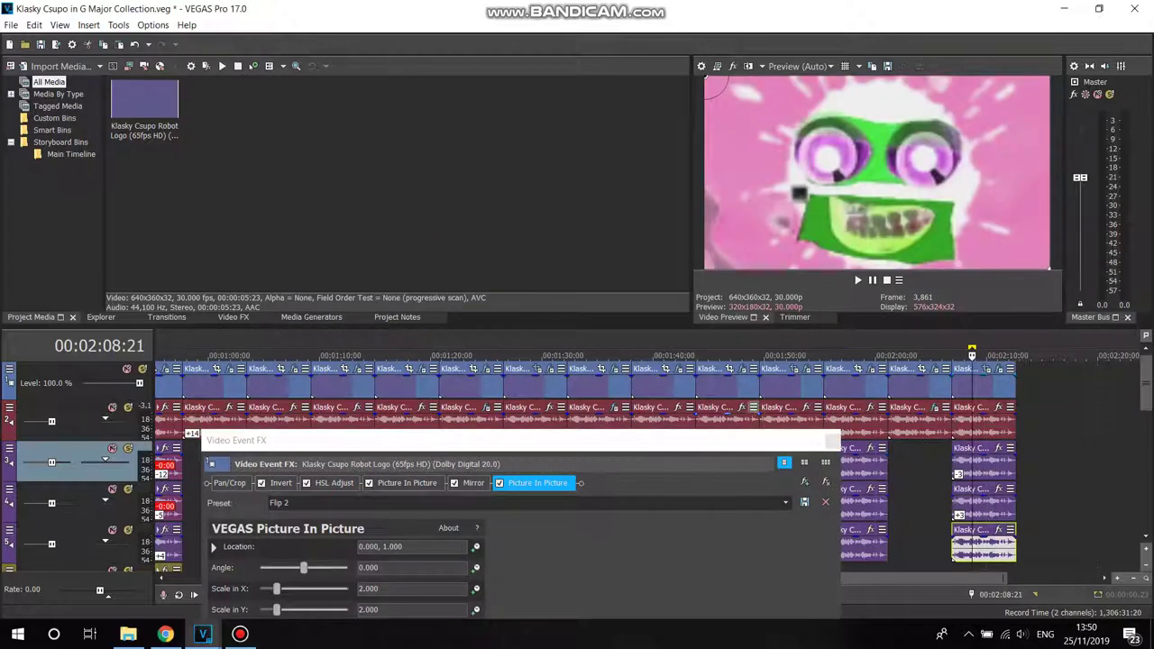
pyautogui.moveTo(698, 440); pyautogui.dragTo(704, 387)
pyautogui.moveTo(209, 382); pyautogui.dragTo(211, 374)
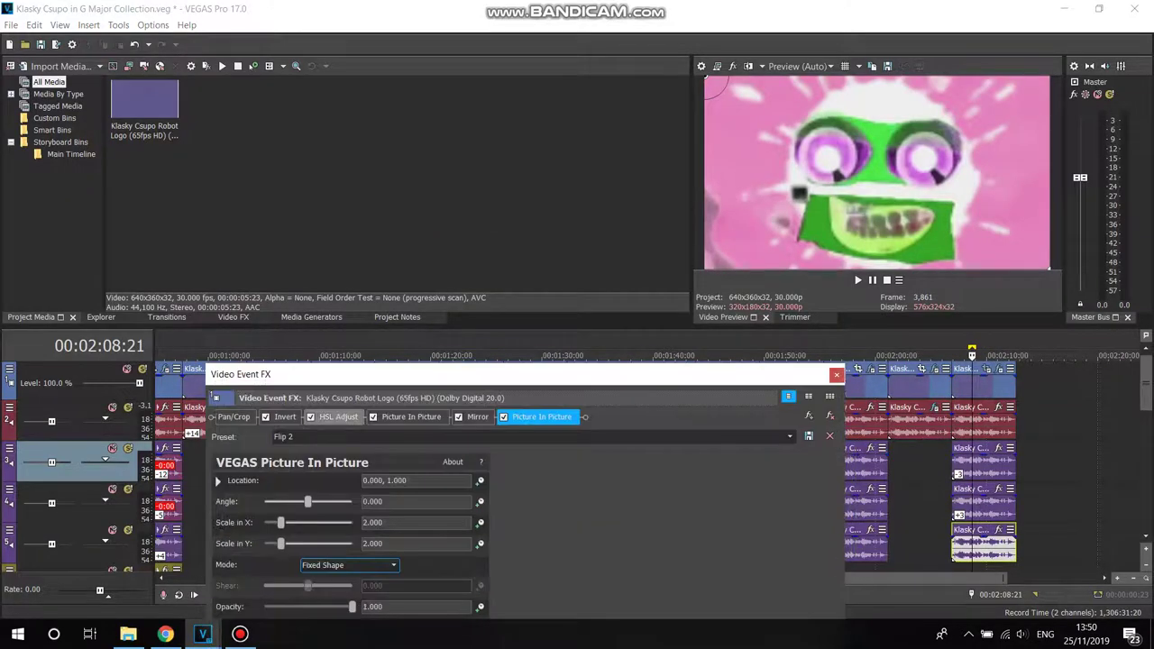
pyautogui.click(285, 416)
pyautogui.click(829, 416)
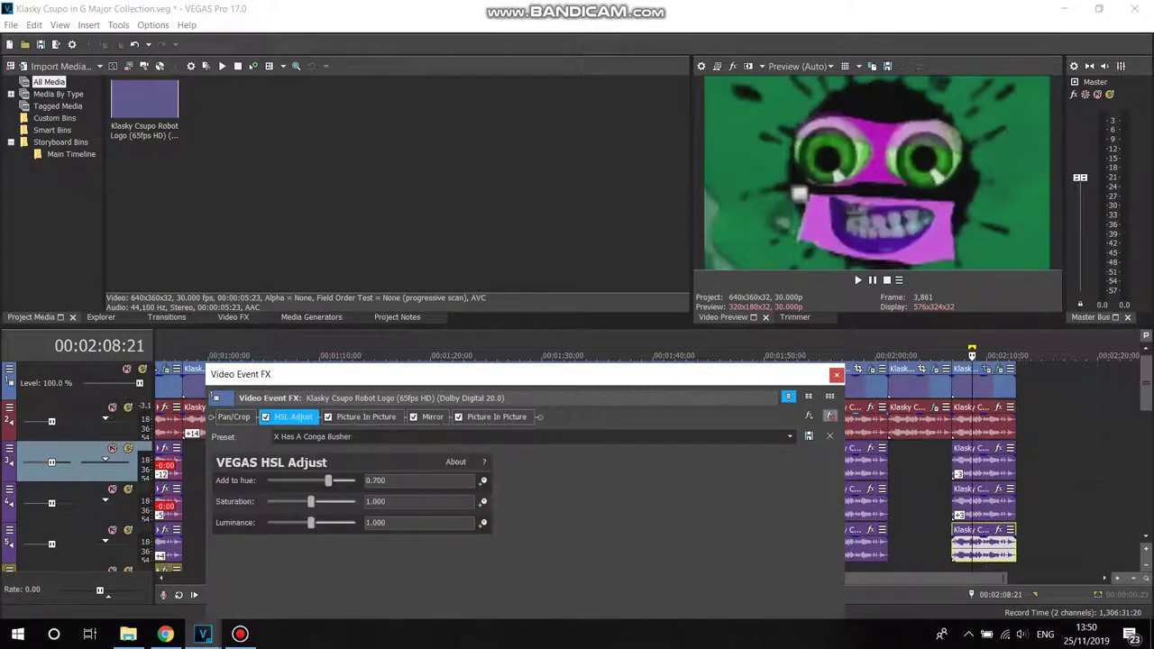
# Step: Save the HSL Adjust, Picture In Picture and Mirror effect chain as a G Major filter package
pyautogui.click(788, 396)
pyautogui.click(928, 253)
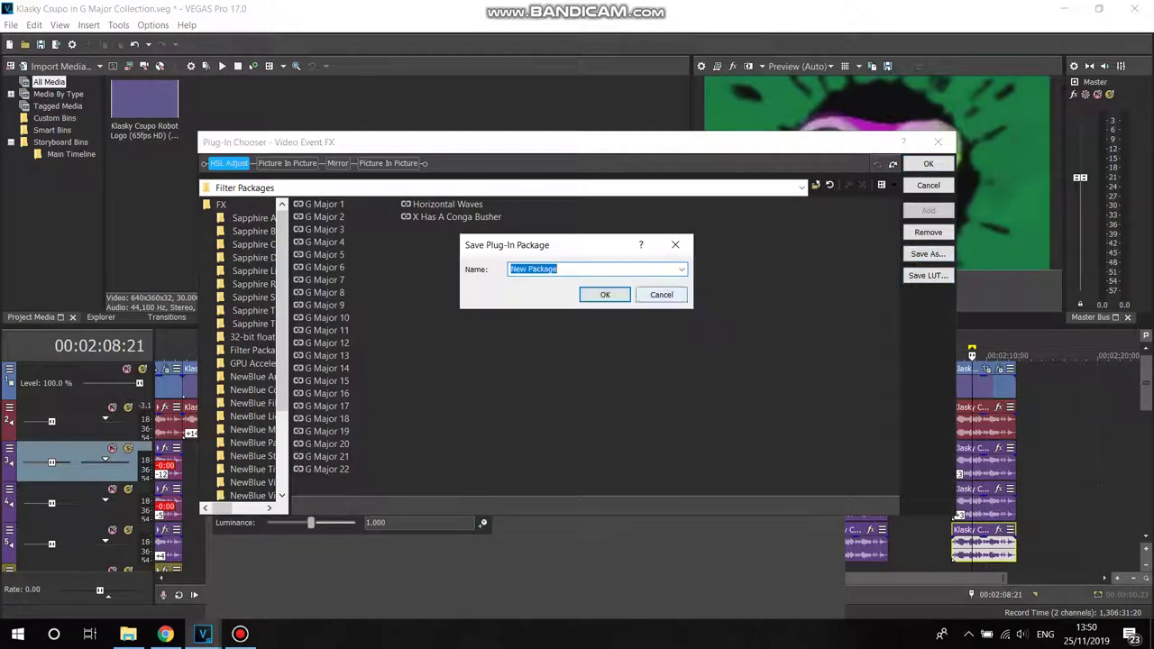
pyautogui.click(681, 268)
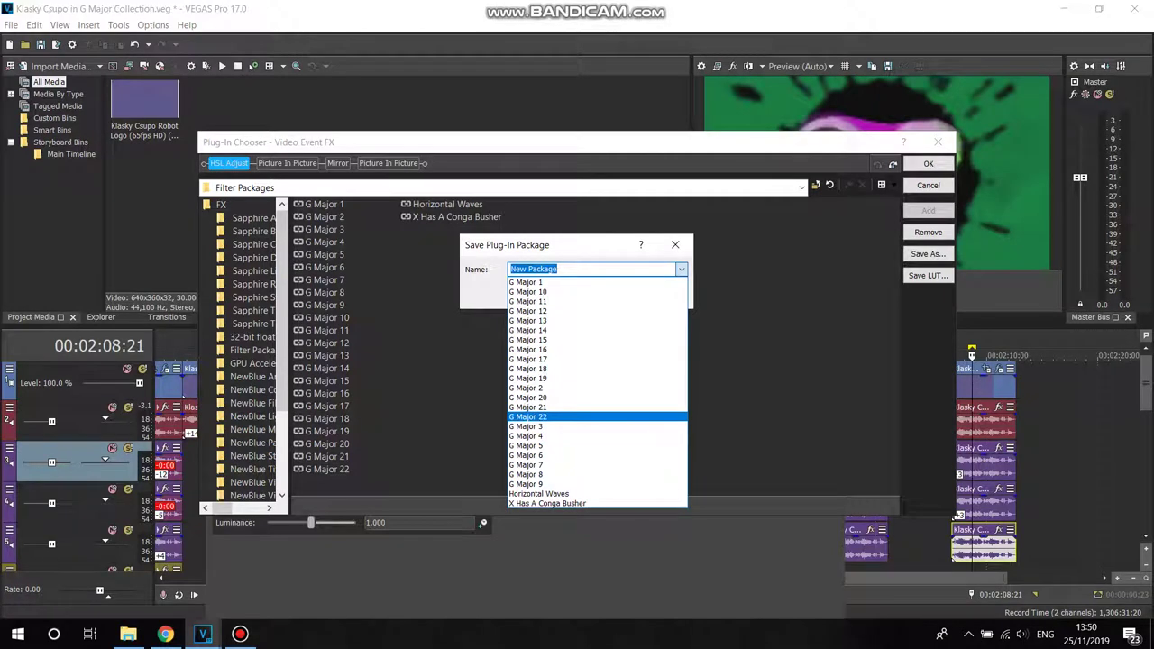
pyautogui.click(532, 416)
pyautogui.click(551, 268)
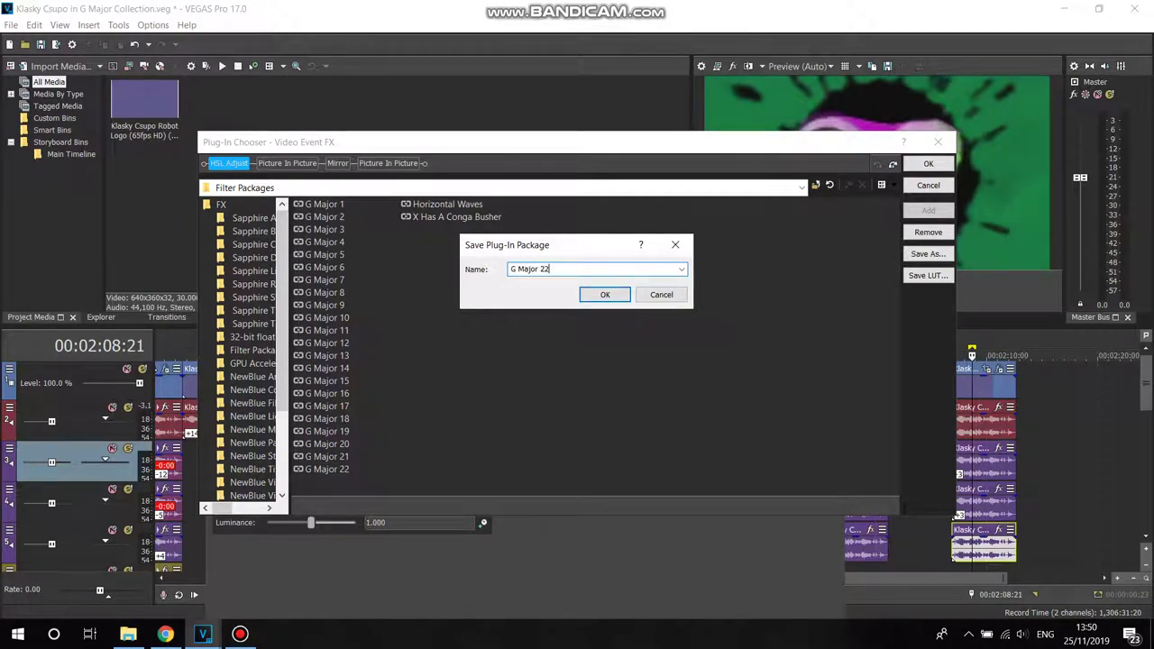
pyautogui.click(605, 295)
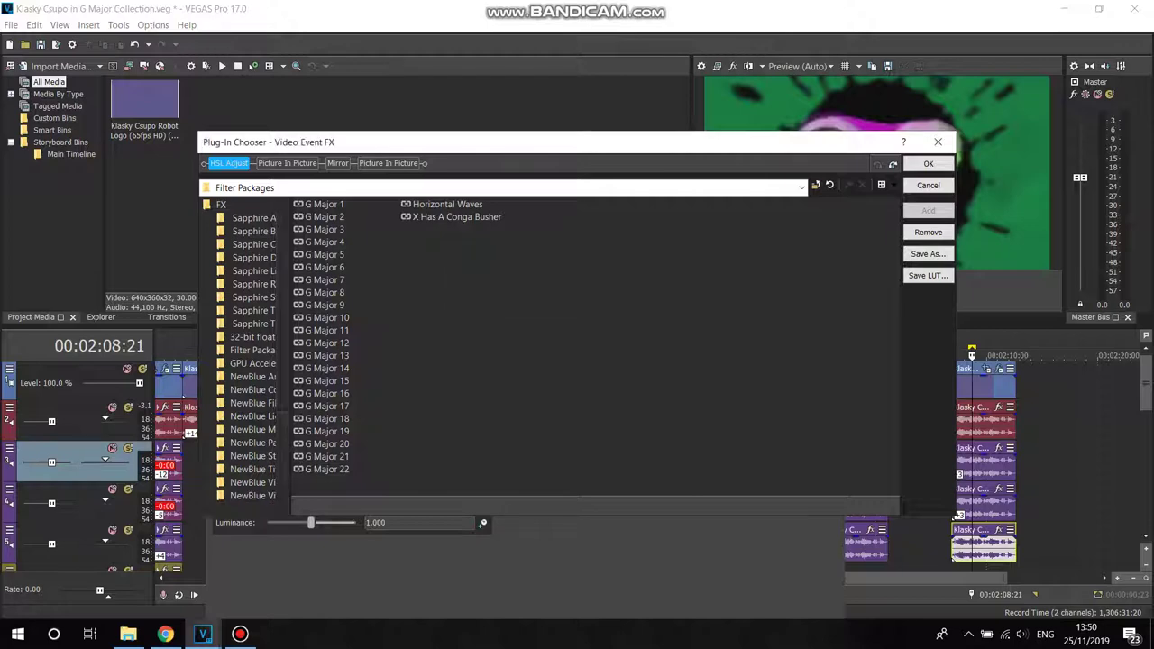
# Step: Remove both Picture In Picture effects and the Mirror effect from the clip's chain, keeping only HSL Adjust
pyautogui.click(928, 164)
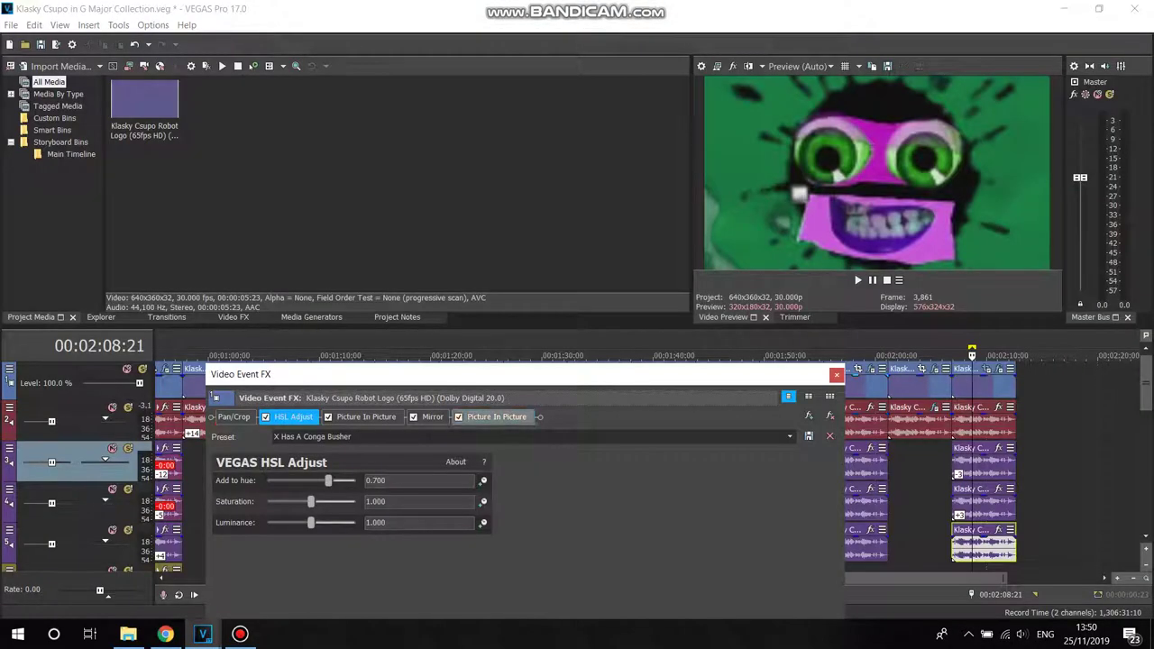
pyautogui.click(495, 417)
pyautogui.click(831, 415)
pyautogui.click(831, 416)
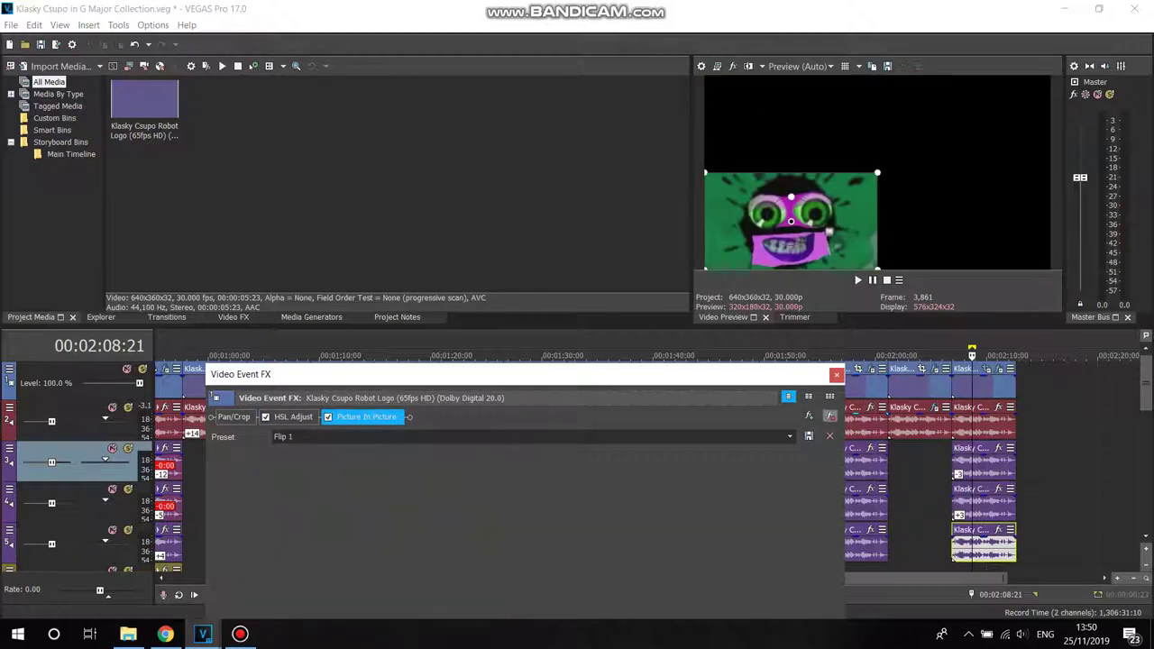
pyautogui.click(830, 416)
pyautogui.click(837, 375)
# Step: Play back the start of the clip and add another Klasky Csupo logo clip directly after it on the timeline
pyautogui.hotkey('ctrl', 'alt', 'Left')
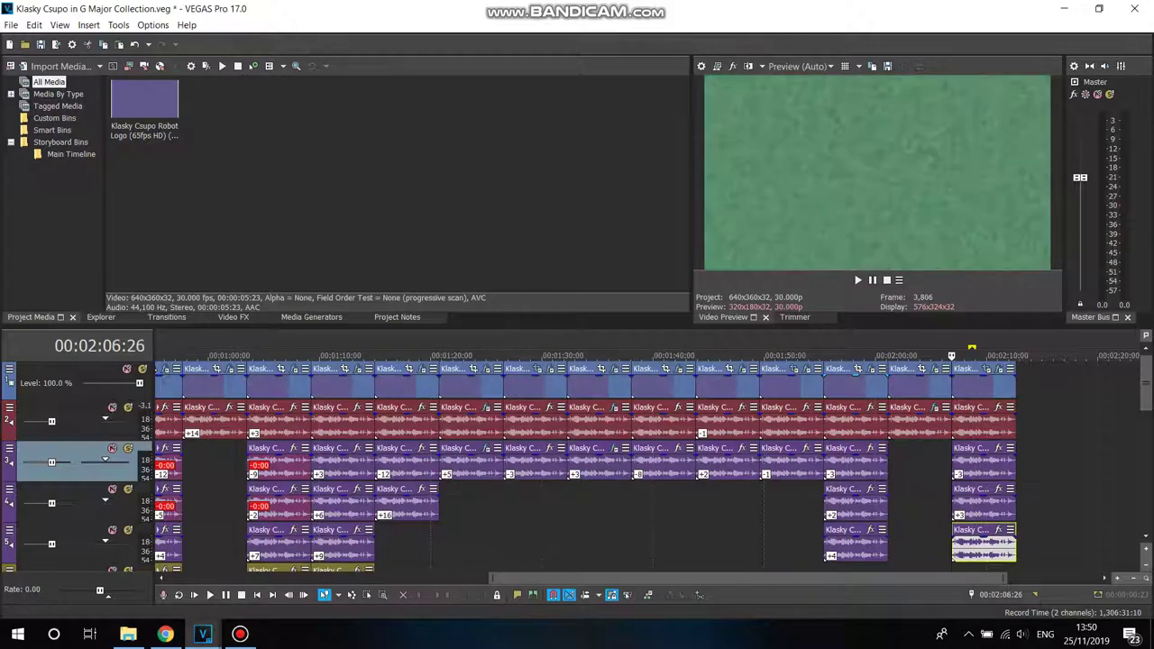
pyautogui.click(857, 279)
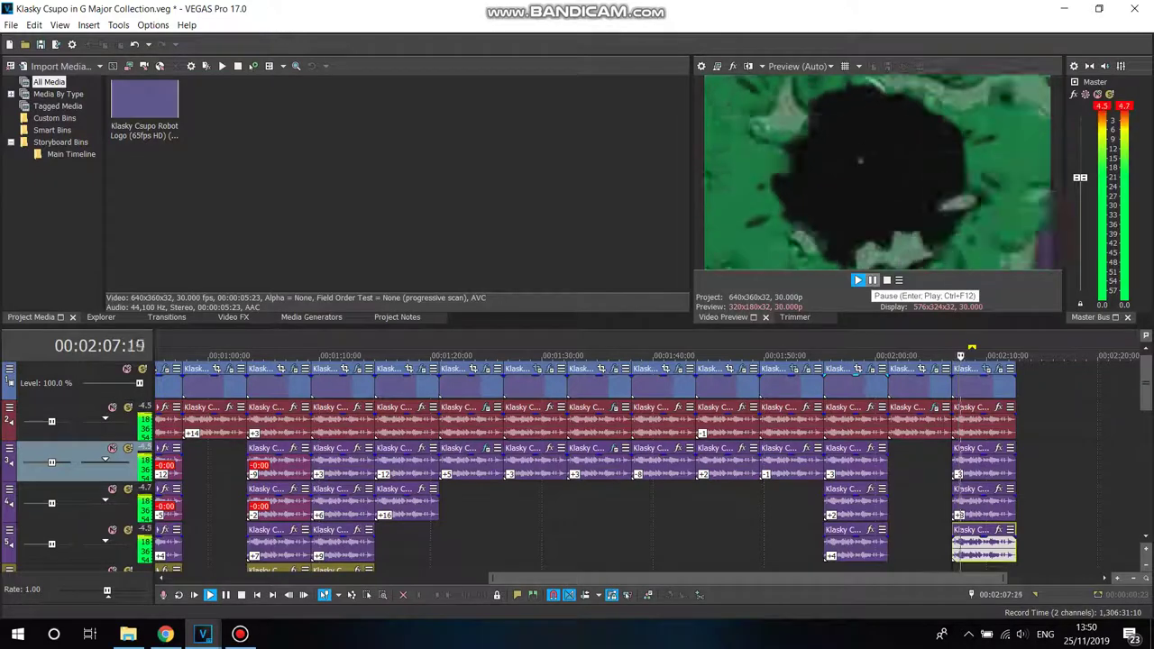
pyautogui.click(872, 279)
pyautogui.moveTo(812, 578); pyautogui.dragTo(1022, 578)
pyautogui.moveTo(144, 107); pyautogui.dragTo(636, 379)
# Step: Switch to YouTube in Chrome, search for "g major 24" and look through the results for effect instructions
pyautogui.click(165, 634)
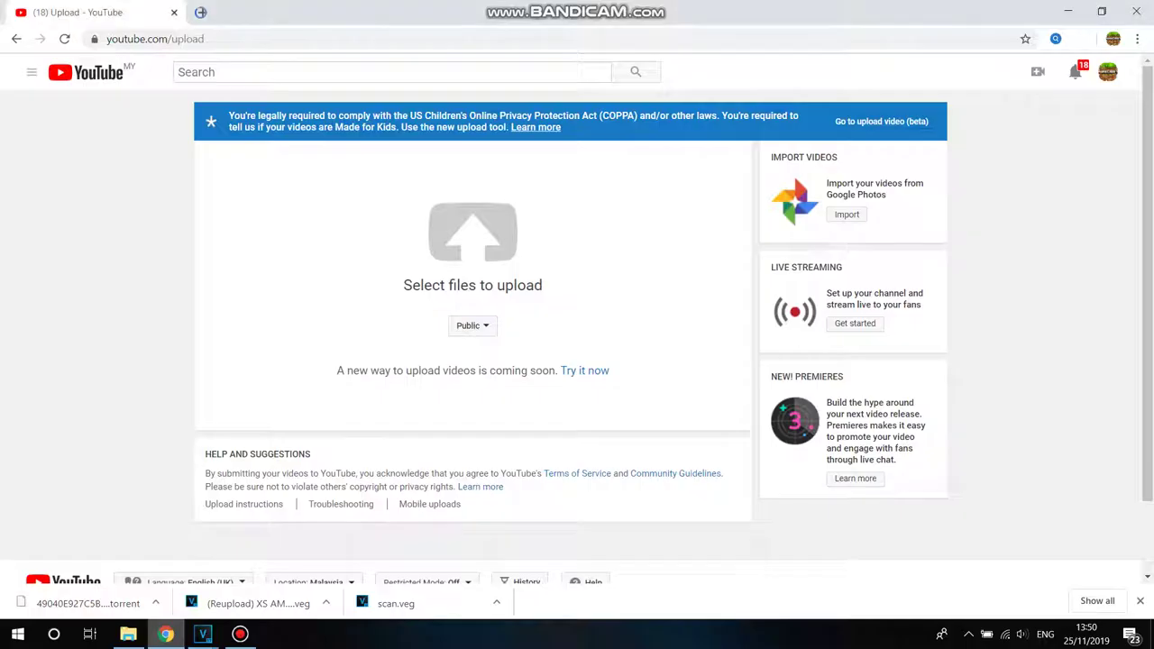
pyautogui.click(361, 72)
pyautogui.write('g major 24')
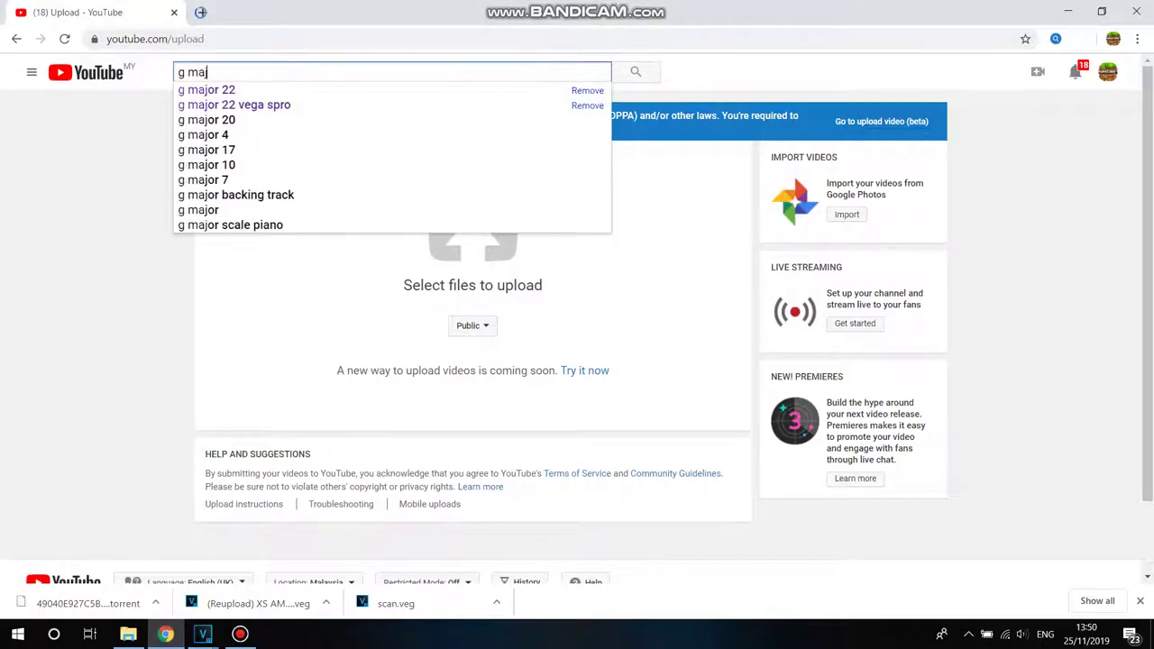
pyautogui.press('Return')
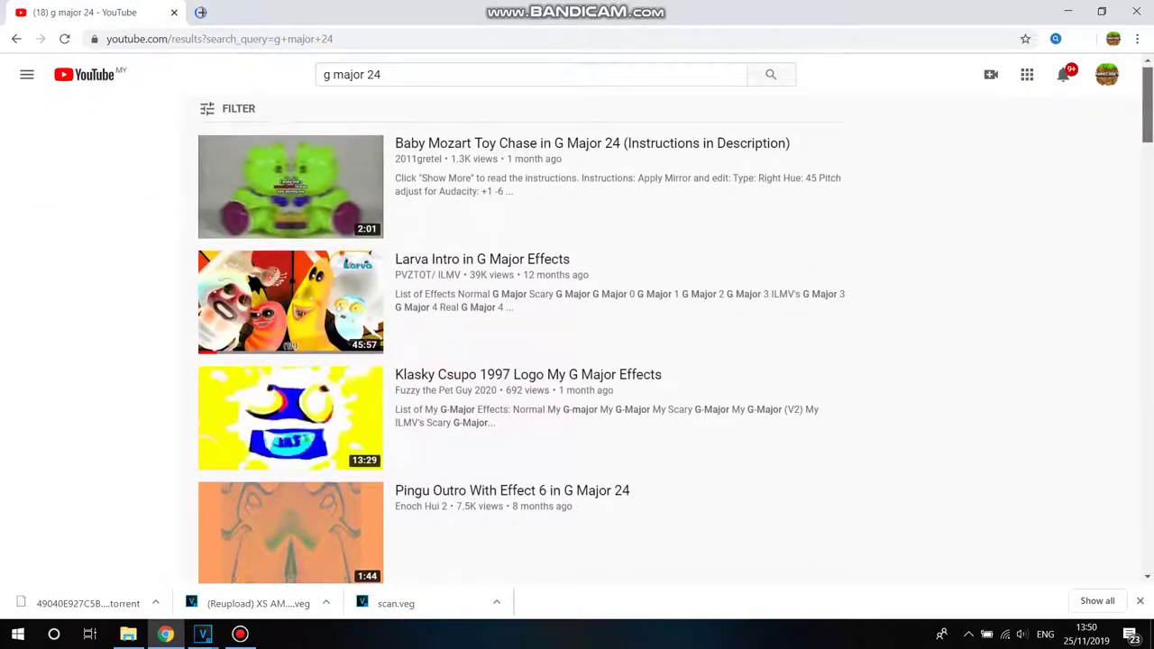
pyautogui.scroll(-7, 577, 343)
pyautogui.scroll(-15, 521, 343)
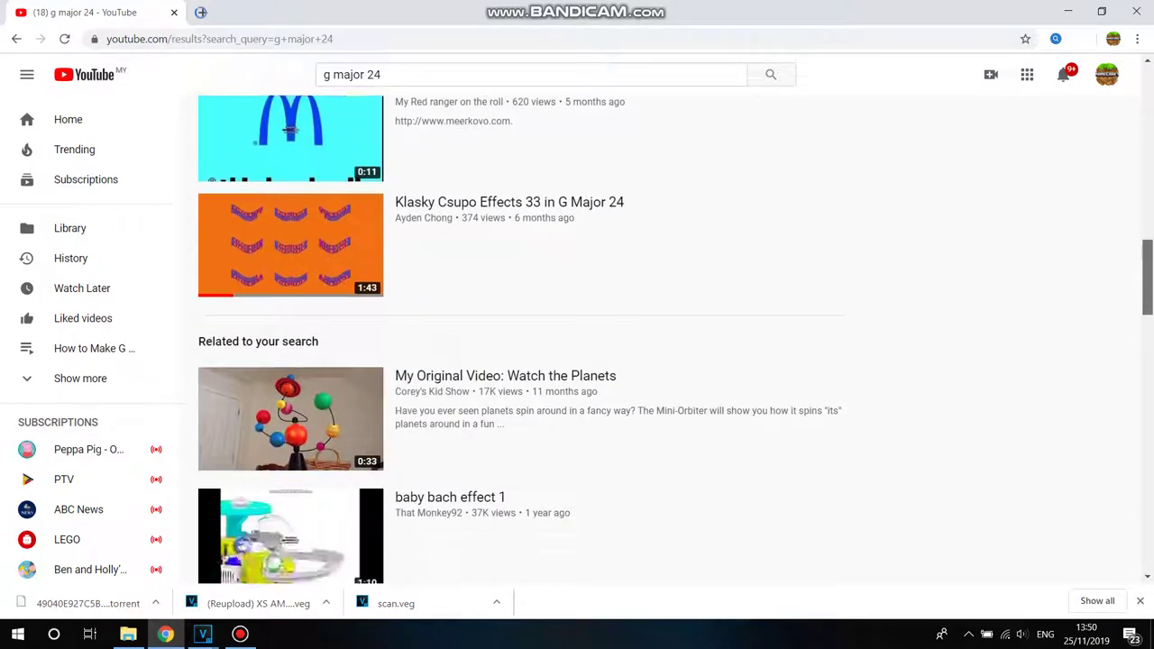
pyautogui.moveTo(1147, 361); pyautogui.dragTo(1147, 432)
# Step: Search for "g major 24 klasky csupo", open the "(NEW EFFECT) Klasky Csupo in G Major 24" video and expand its description
pyautogui.click(405, 75)
pyautogui.write('klasky csupo')
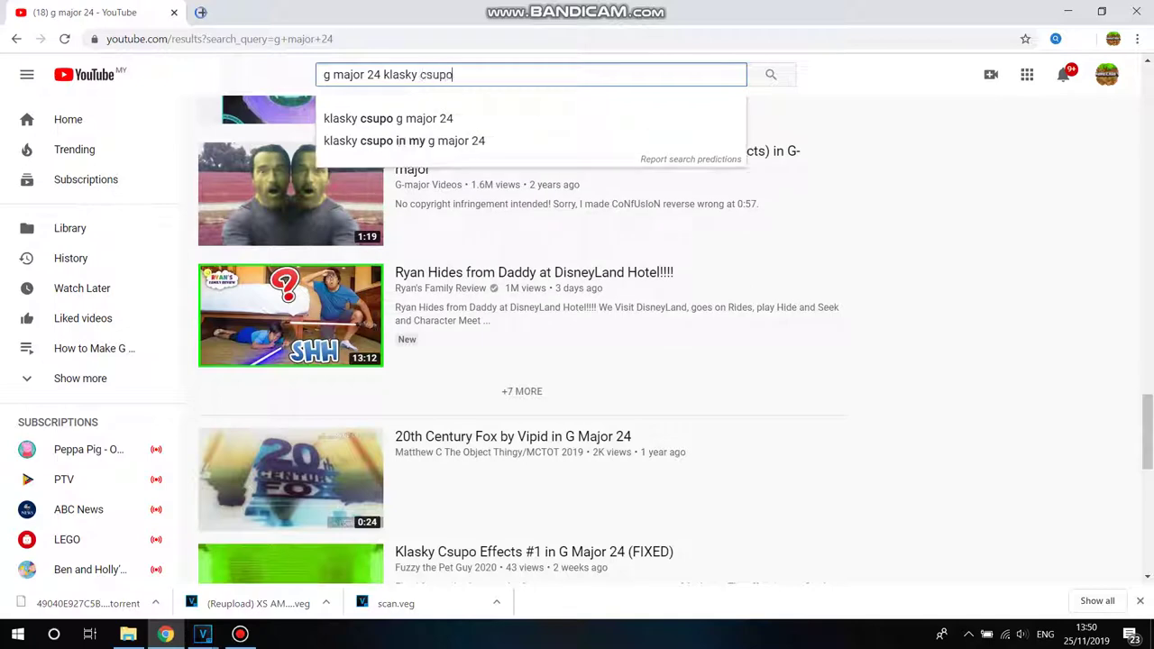
pyautogui.press('Return')
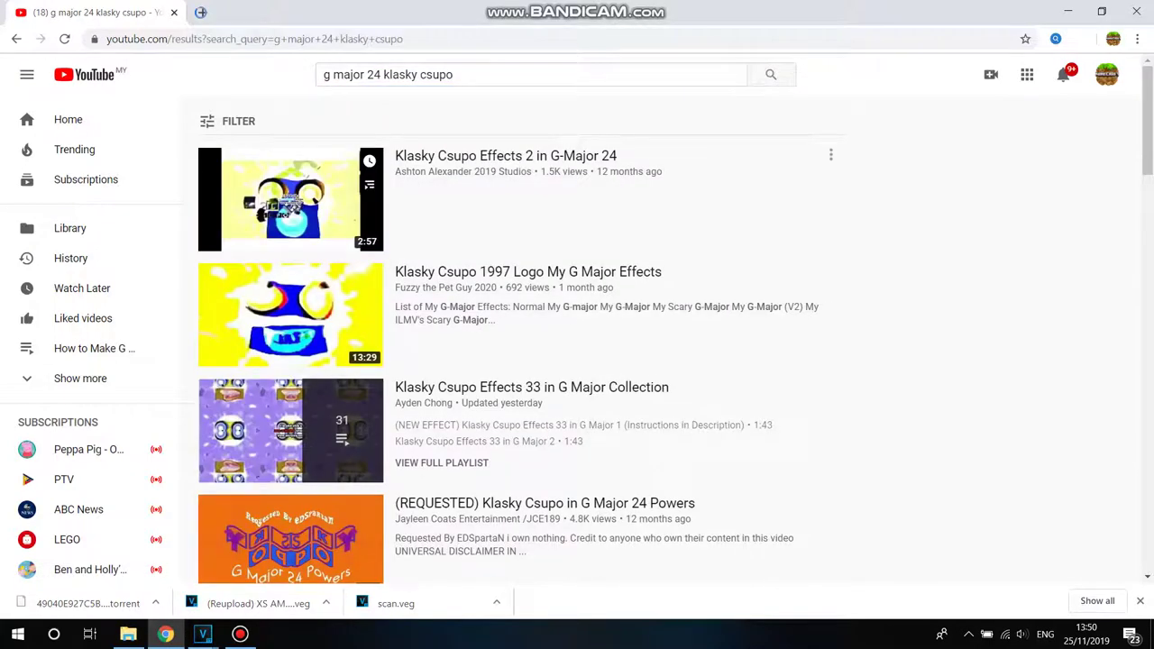
pyautogui.scroll(-8, 577, 343)
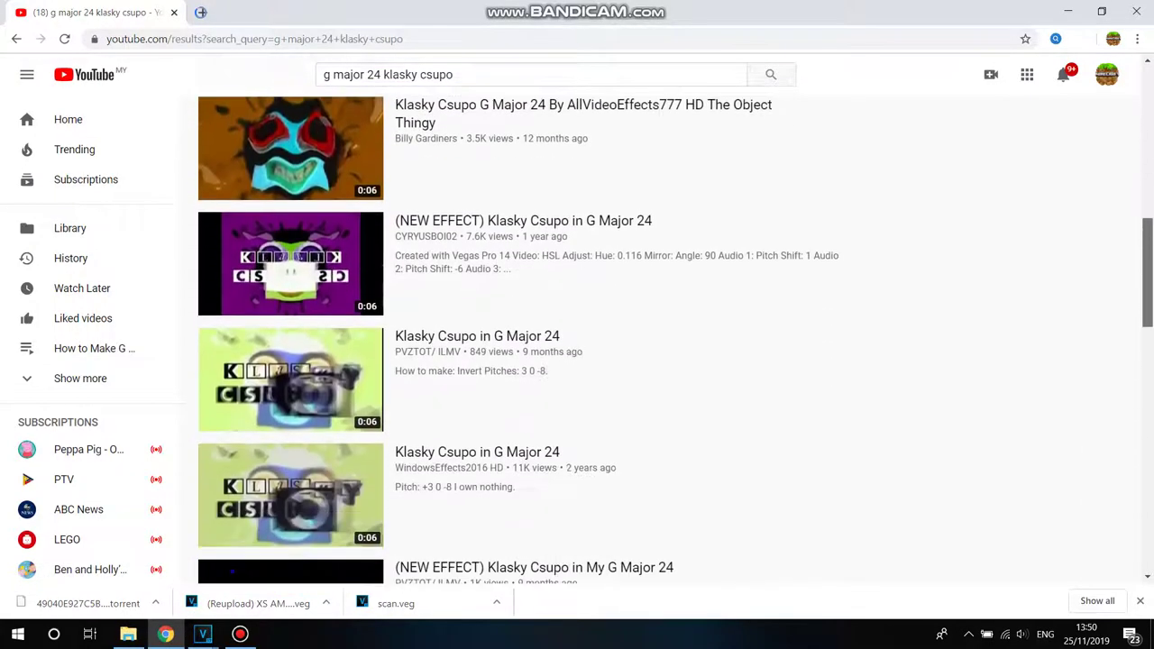
pyautogui.click(290, 264)
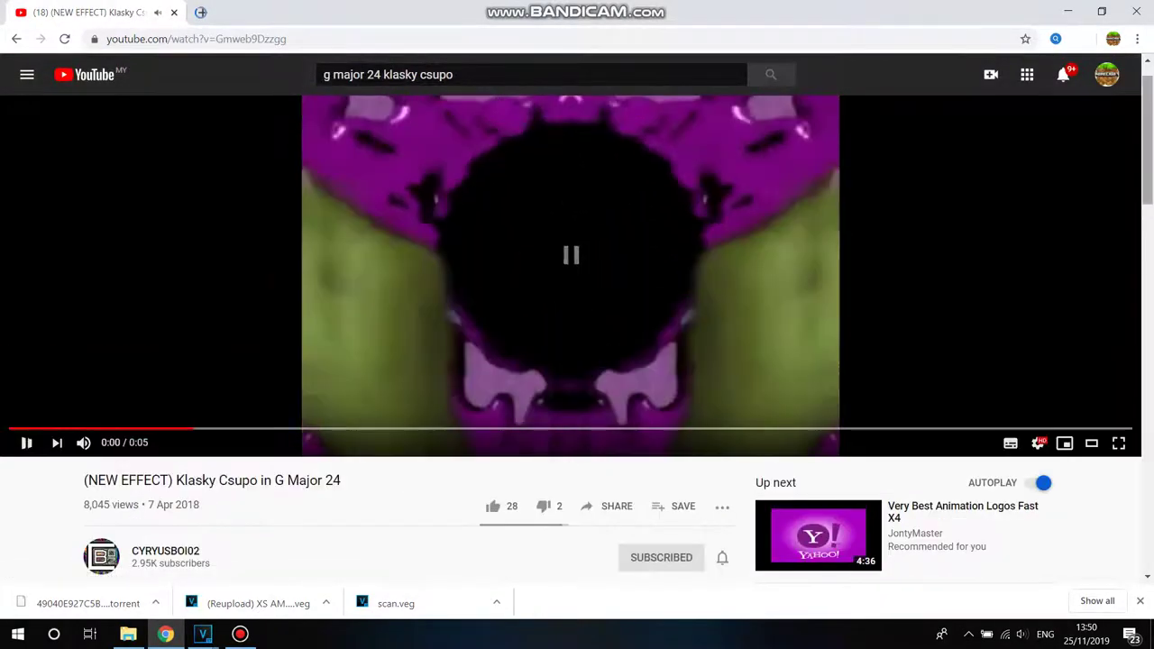
pyautogui.scroll(-4, 577, 339)
pyautogui.click(158, 254)
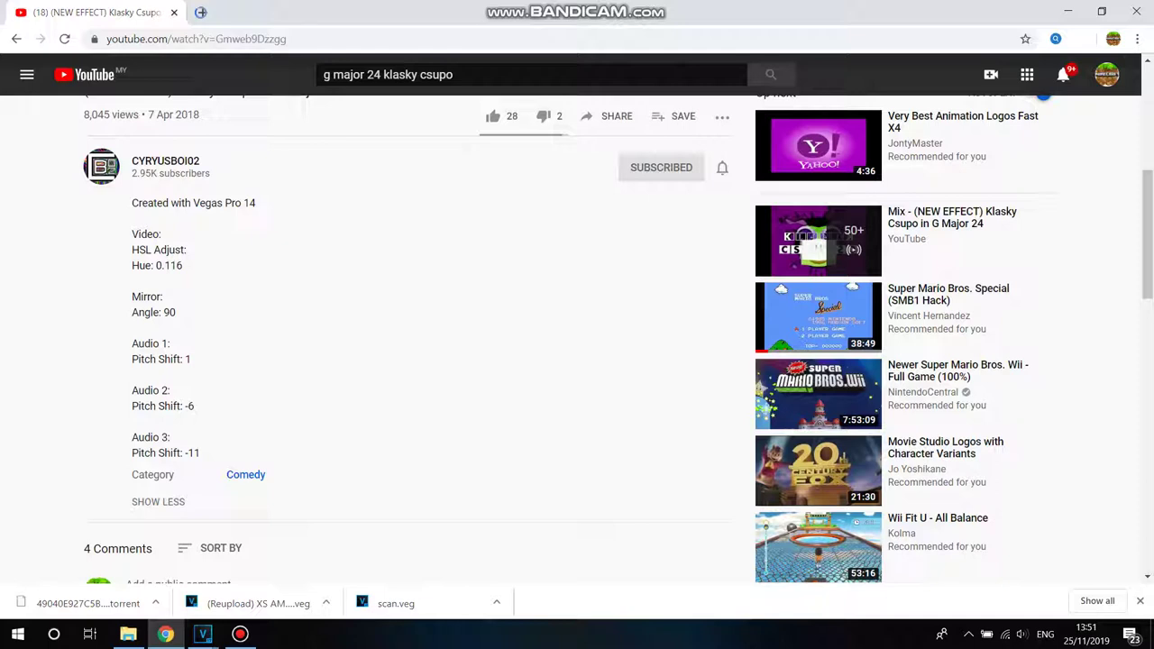
# Step: Switch back to the VEGAS Pro logo collection project and apply HSL Adjust with the Pika Major preset to the new clip
pyautogui.moveTo(202, 634)
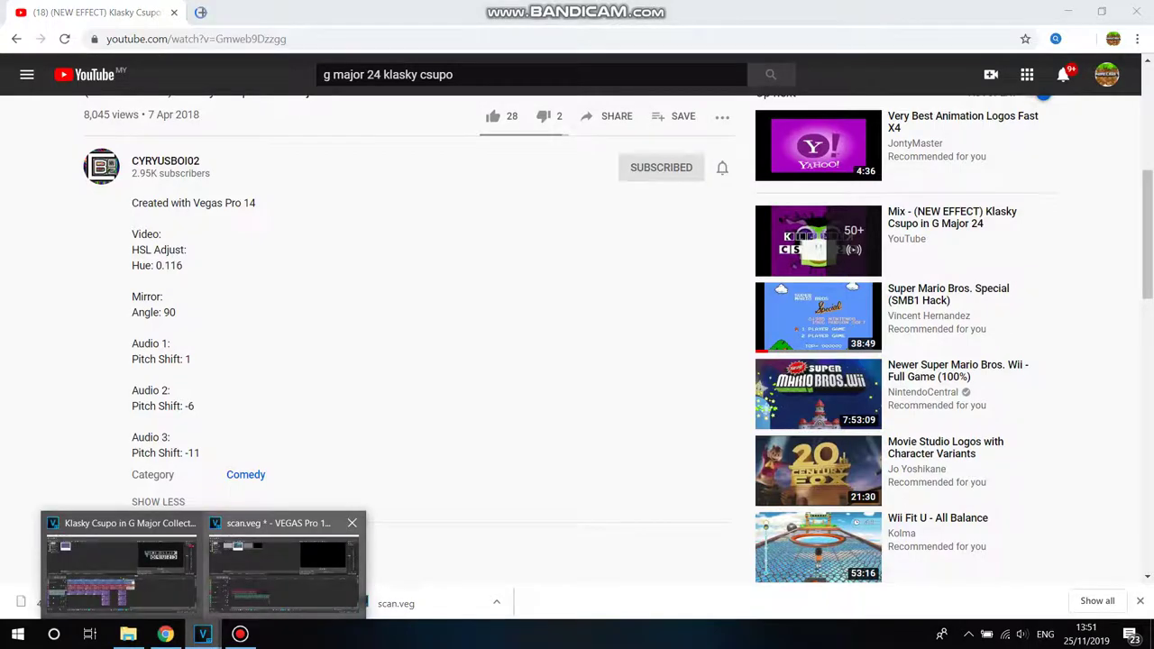
pyautogui.click(121, 563)
pyautogui.click(636, 388)
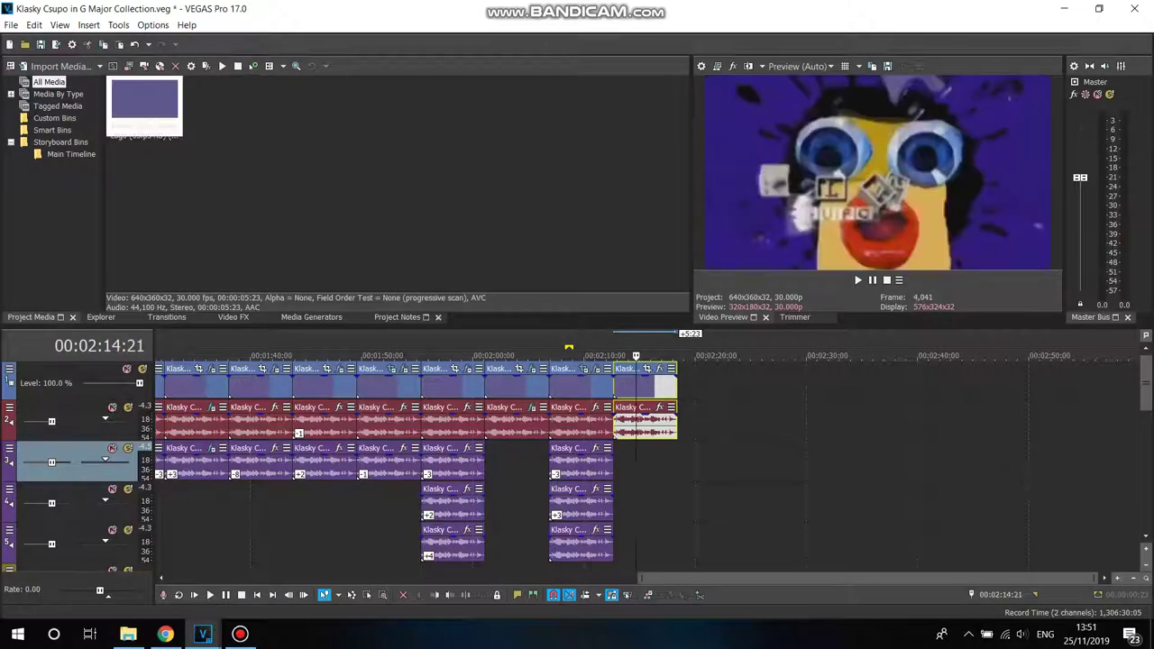
pyautogui.click(234, 317)
pyautogui.scroll(15, 72, 180)
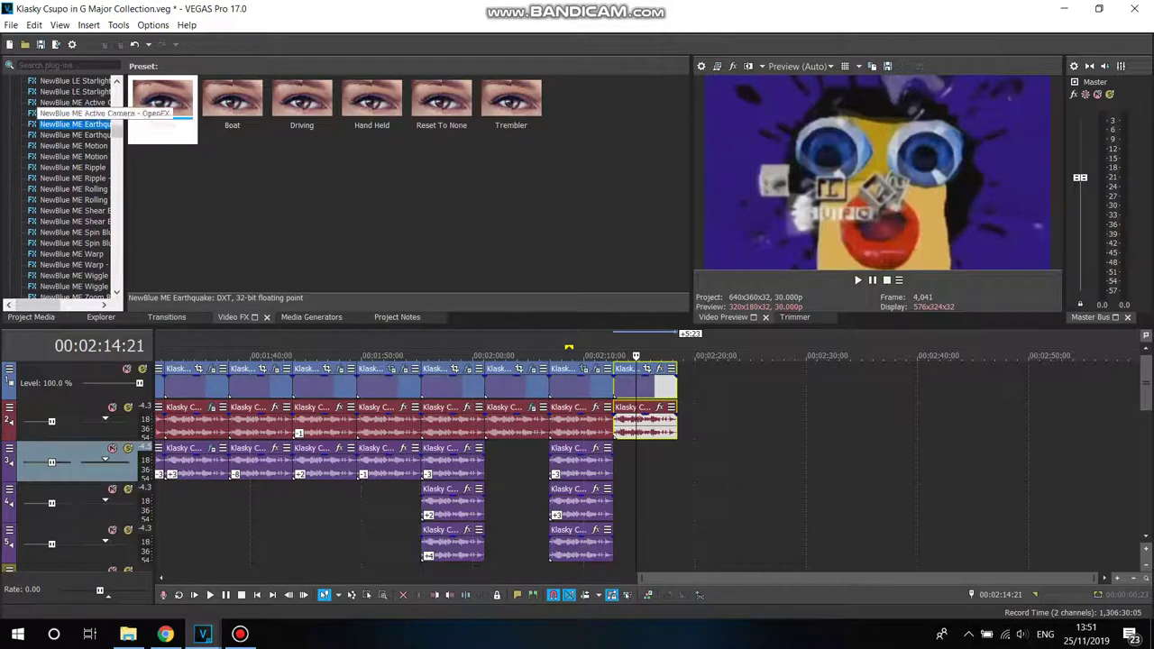
pyautogui.scroll(-3, 72, 180)
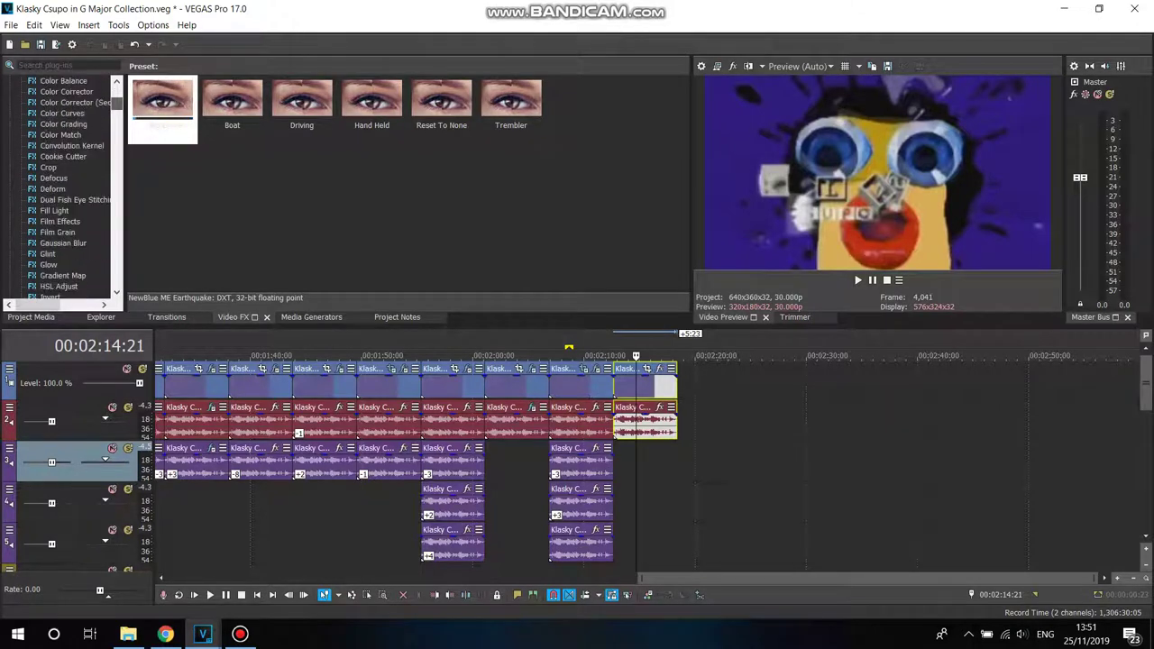
pyautogui.click(59, 265)
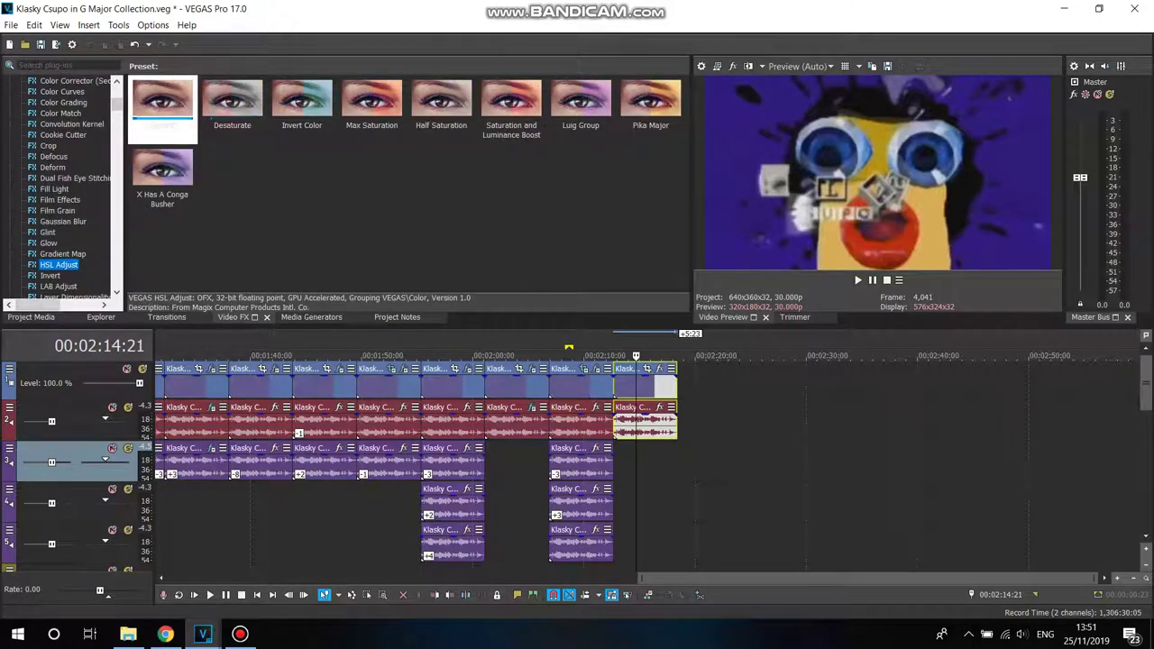
pyautogui.moveTo(650, 99); pyautogui.dragTo(645, 384)
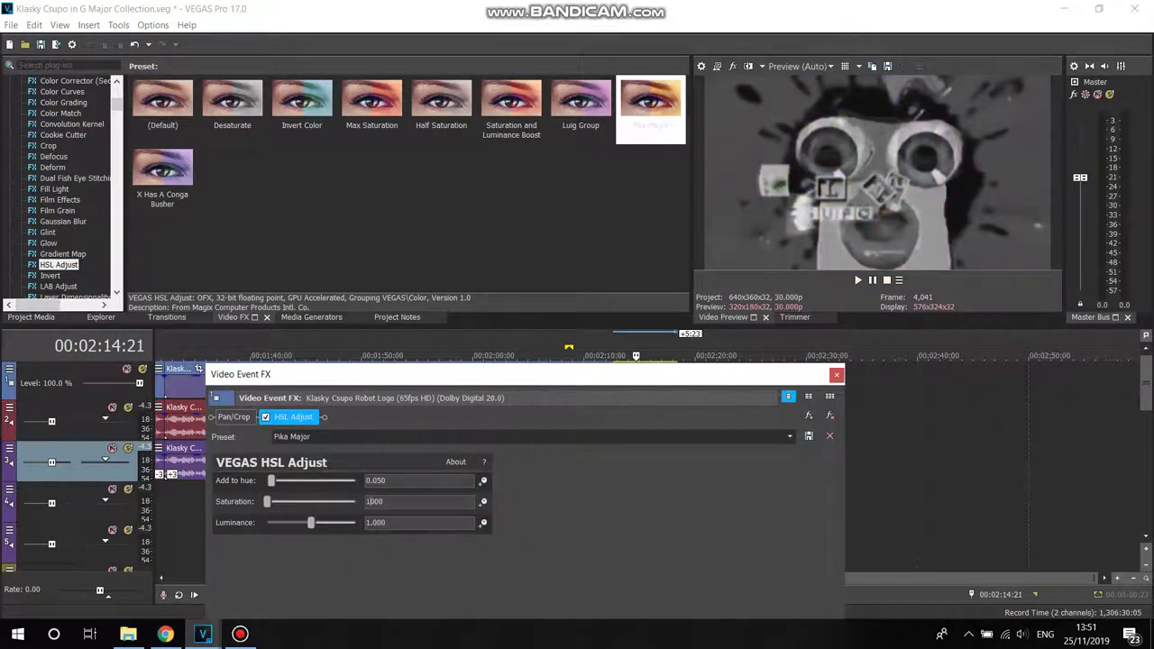
# Step: Consult the YouTube description and set HSL Adjust's Add to hue to 0.116 and saturation to 1.000
pyautogui.moveTo(387, 481); pyautogui.dragTo(370, 481)
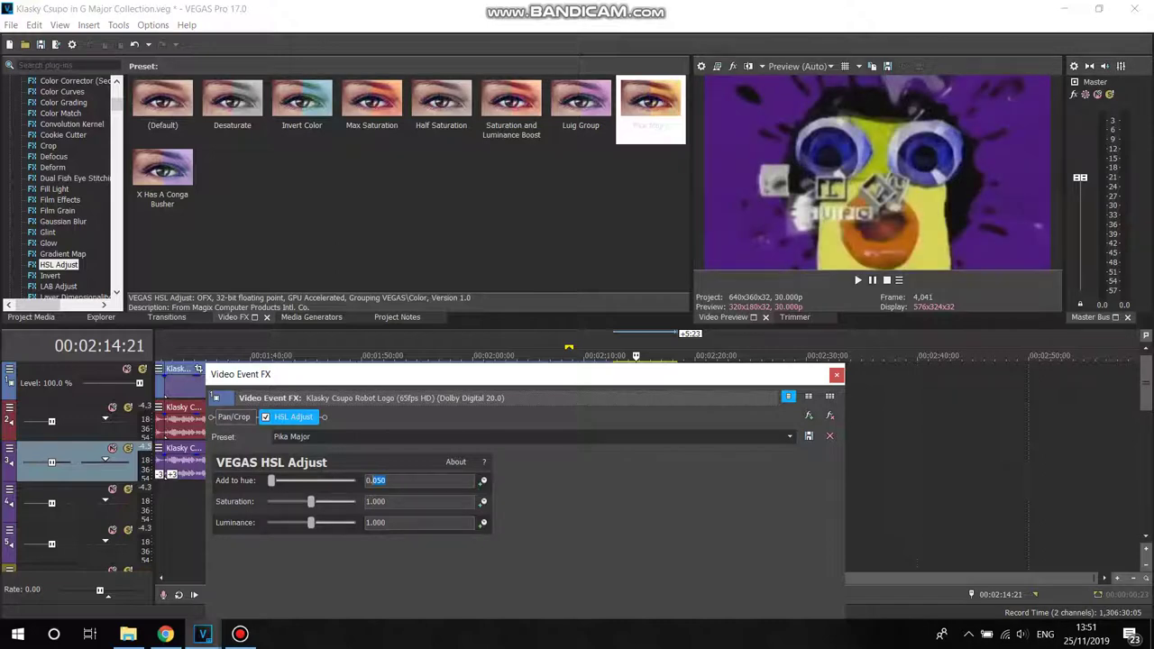
pyautogui.click(165, 634)
pyautogui.click(202, 634)
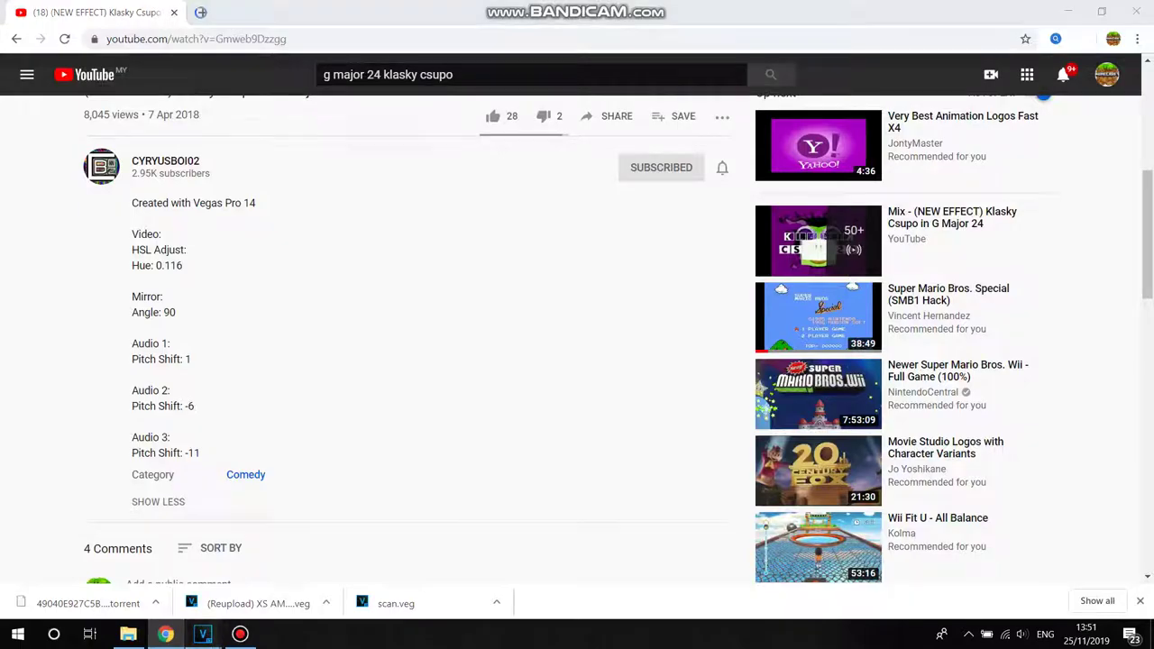
pyautogui.click(123, 570)
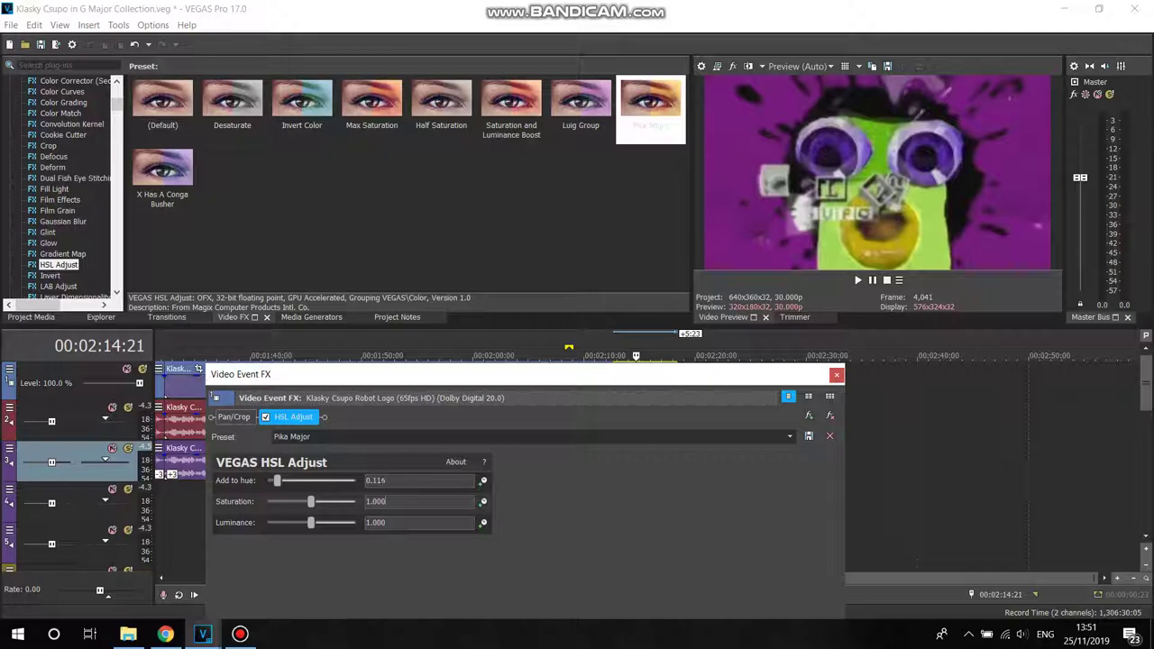
# Step: Recheck the YouTube description and add the Mirror effect with the Reflect Left preset to the new clip
pyautogui.click(165, 634)
pyautogui.moveTo(203, 634)
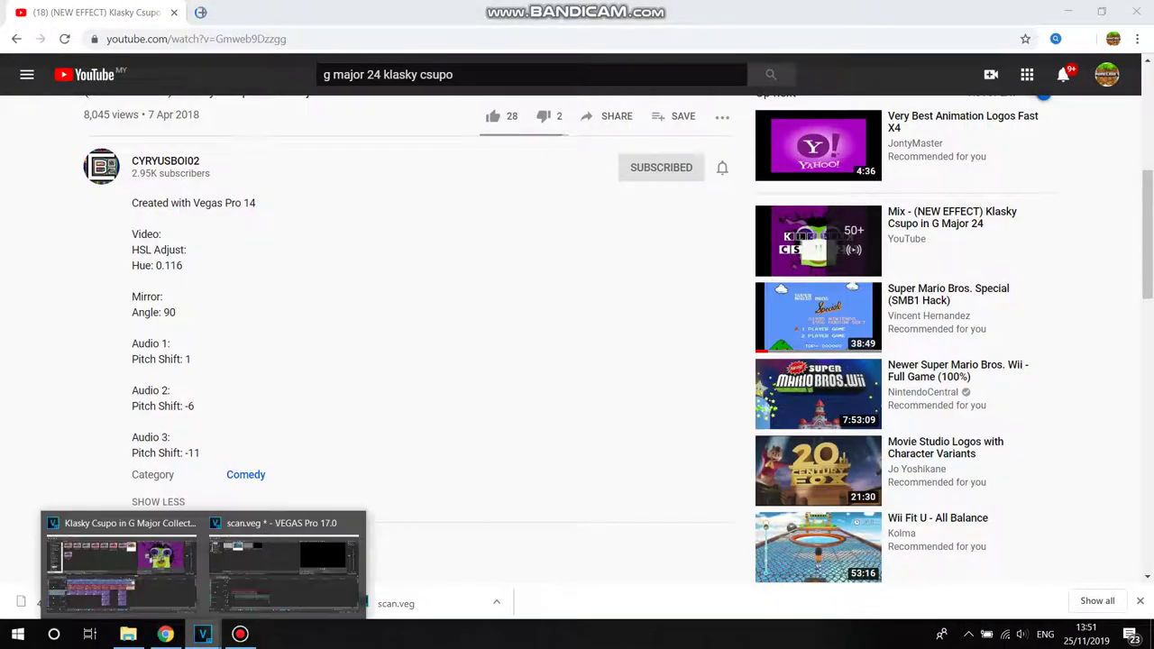
pyautogui.click(116, 559)
pyautogui.moveTo(117, 105); pyautogui.dragTo(117, 110)
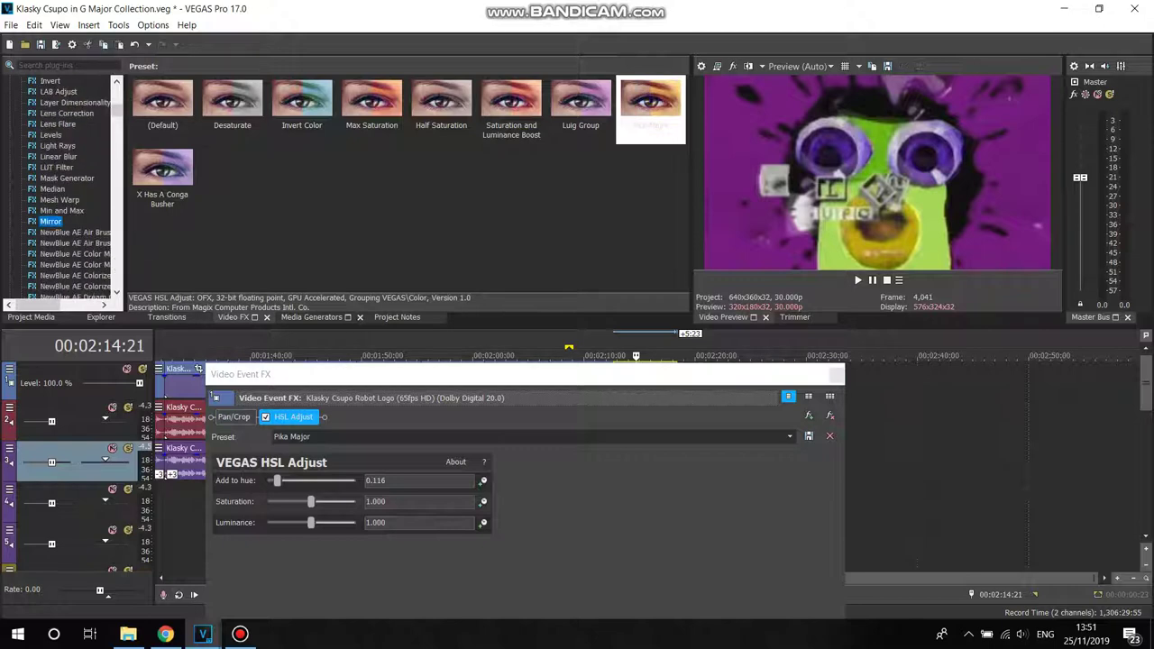
pyautogui.click(51, 221)
pyautogui.moveTo(372, 101); pyautogui.dragTo(414, 491)
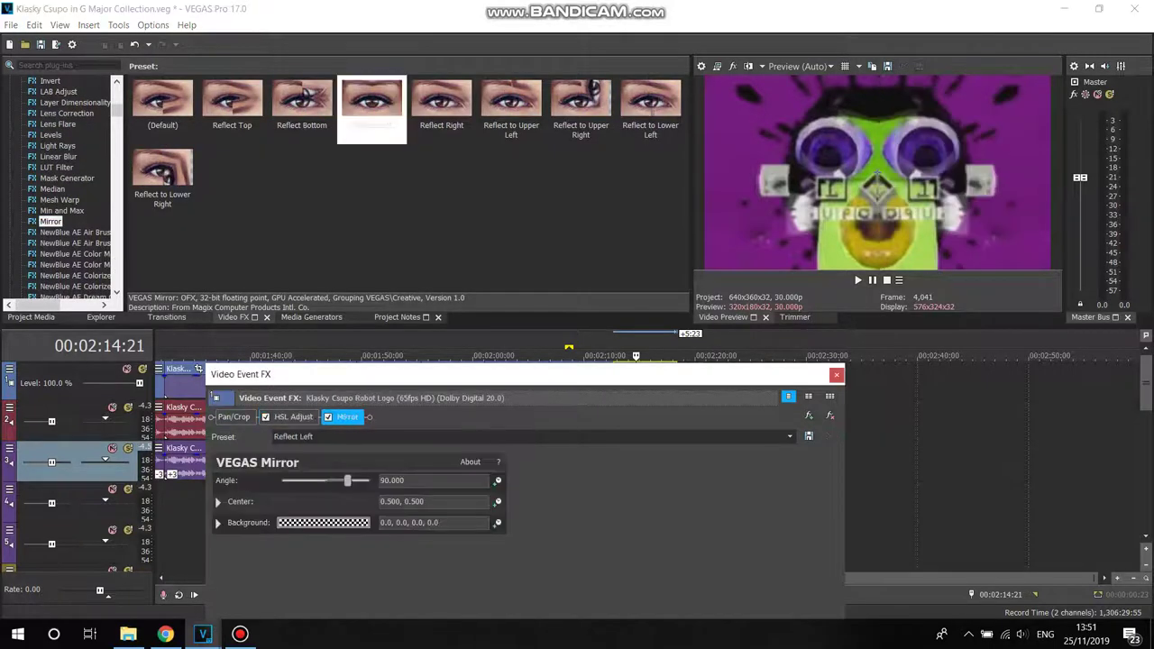
pyautogui.click(836, 375)
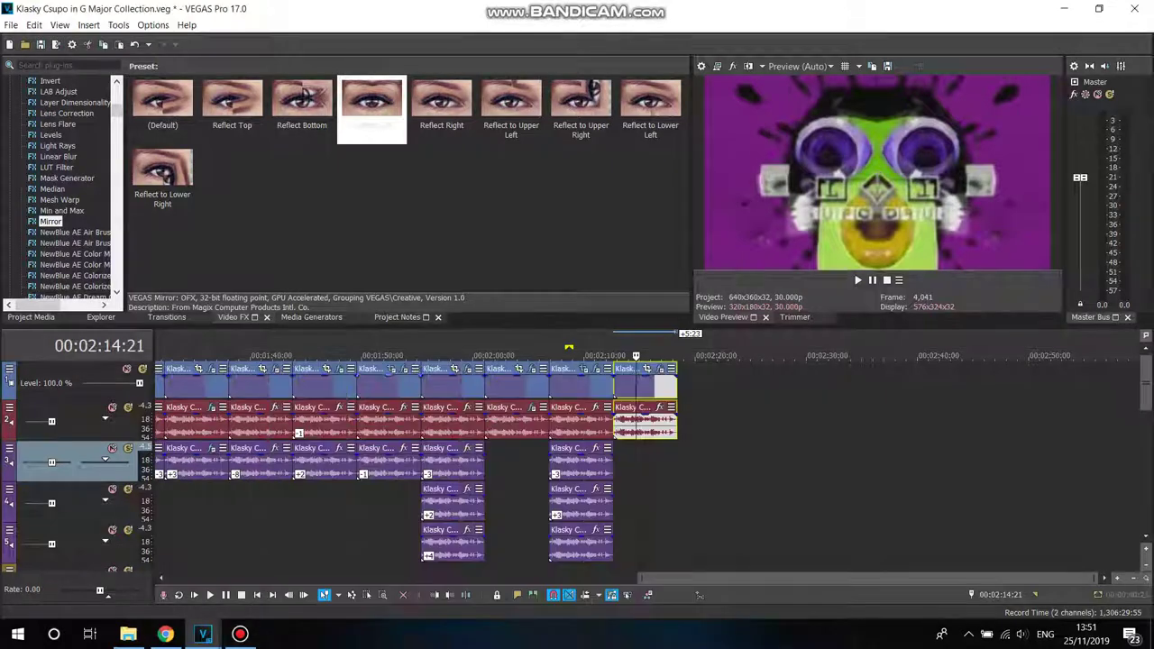
# Step: Place the logo's audio from the project media on track 3 beneath the new clip
pyautogui.click(32, 318)
pyautogui.moveTo(145, 101); pyautogui.dragTo(617, 460)
pyautogui.rightClick(592, 452)
pyautogui.click(631, 332)
# Step: Give the track 3 audio event Classic pitch shifting with A17. Drums, unpitched (minimum echo) and a pitch change of -6
pyautogui.rightClick(645, 460)
pyautogui.click(676, 609)
pyautogui.click(618, 259)
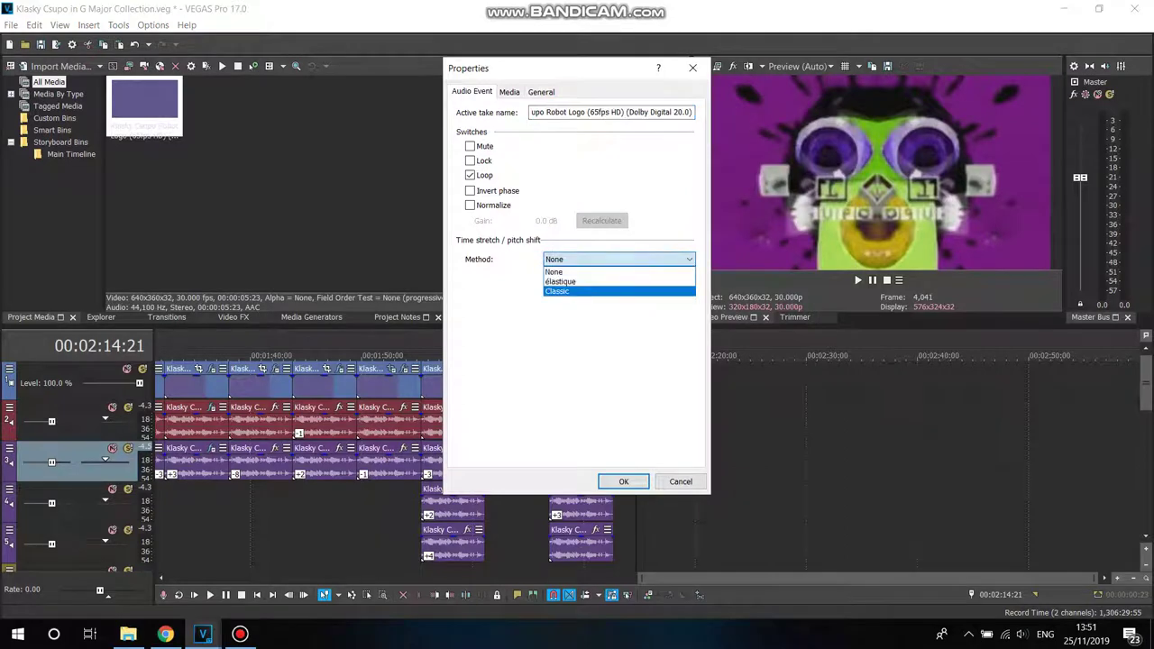
pyautogui.click(595, 292)
pyautogui.click(618, 279)
pyautogui.click(613, 447)
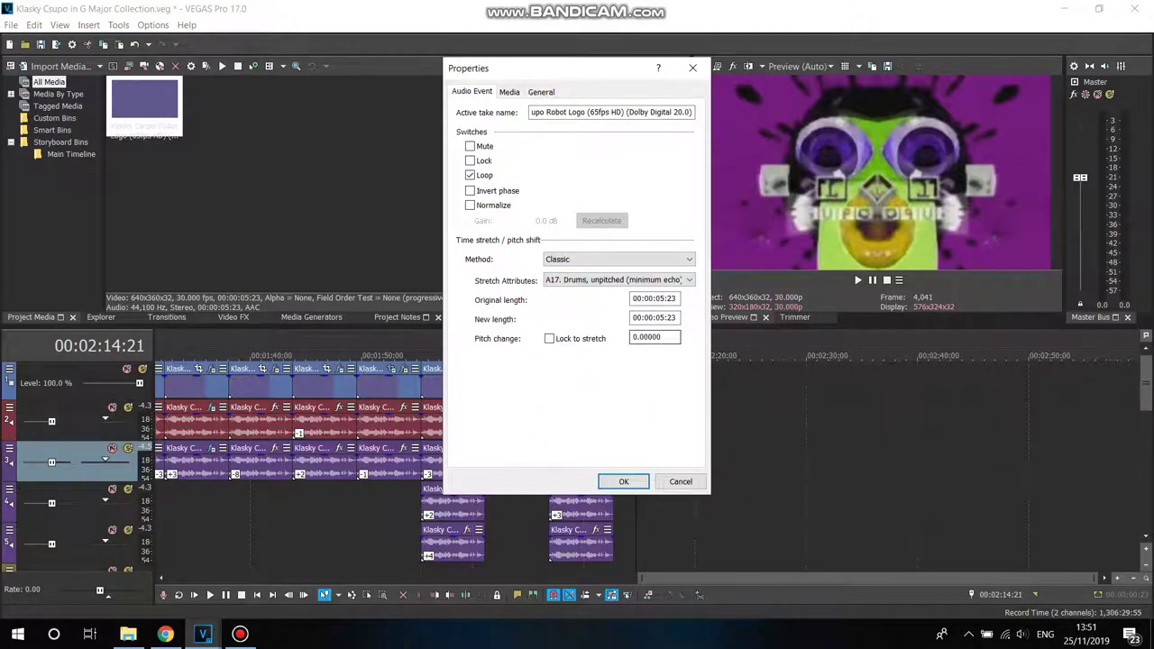
pyautogui.click(624, 482)
# Step: Copy the -6 audio event and paste it on track 4, aligned with the start of the new clip
pyautogui.rightClick(639, 468)
pyautogui.click(665, 228)
pyautogui.moveTo(636, 356); pyautogui.dragTo(613, 356)
pyautogui.rightClick(635, 498)
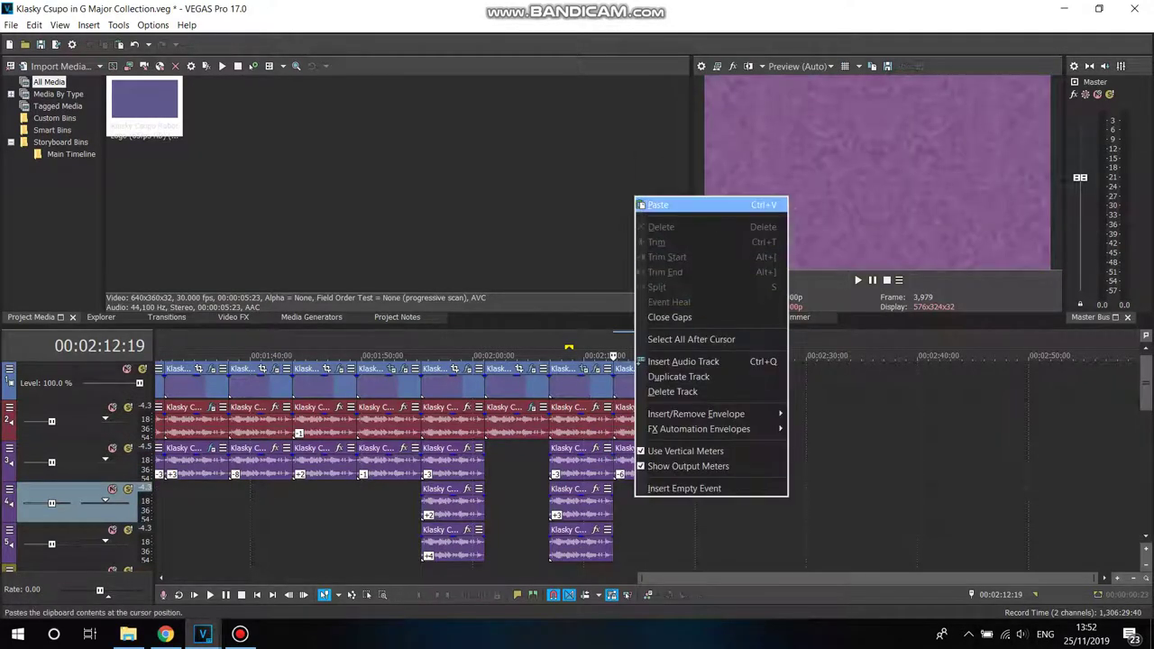
pyautogui.click(663, 205)
# Step: Set the pitch change of the pasted audio event on track 4 to -11
pyautogui.rightClick(663, 505)
pyautogui.click(639, 512)
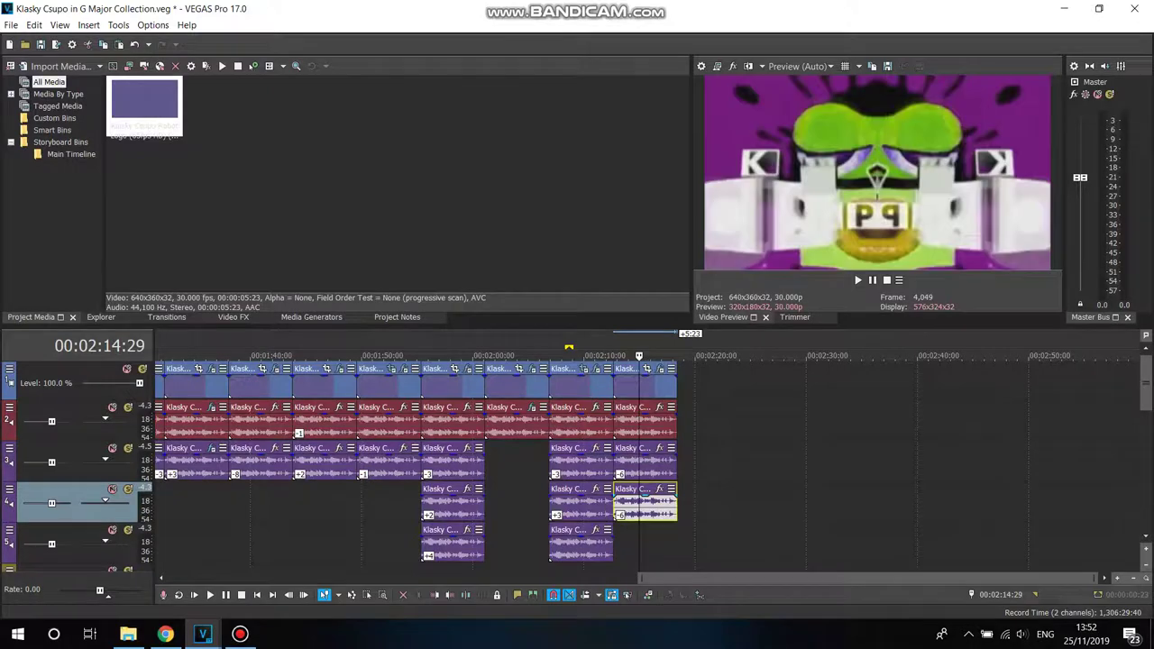
pyautogui.rightClick(638, 512)
pyautogui.click(671, 610)
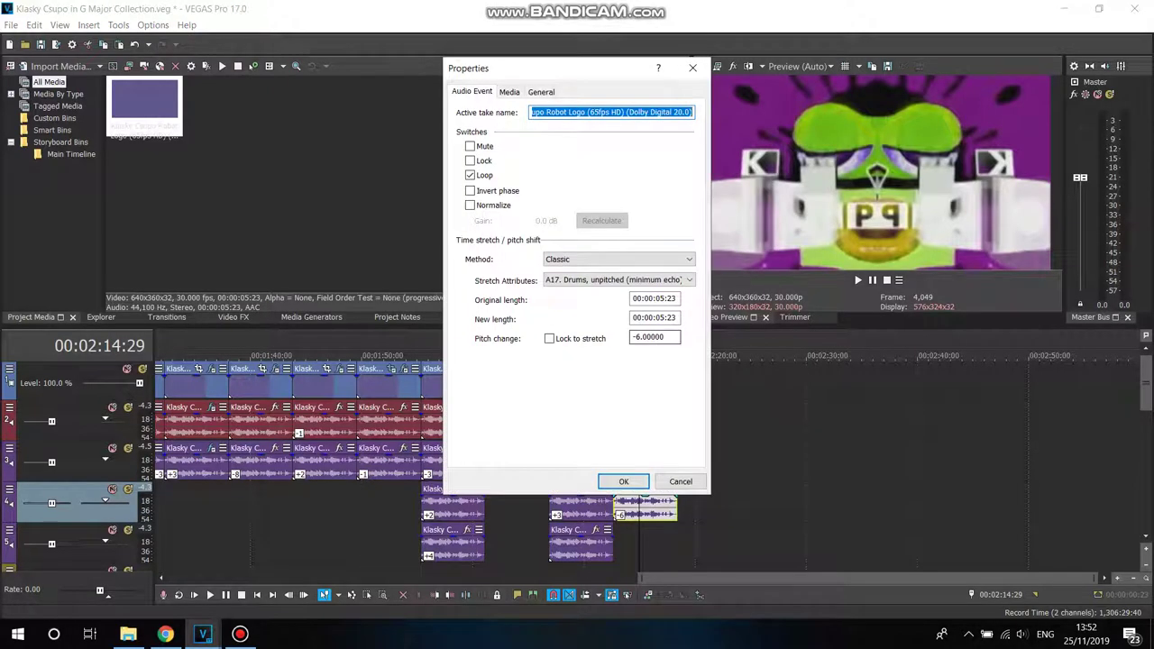
pyautogui.moveTo(644, 337); pyautogui.dragTo(637, 337)
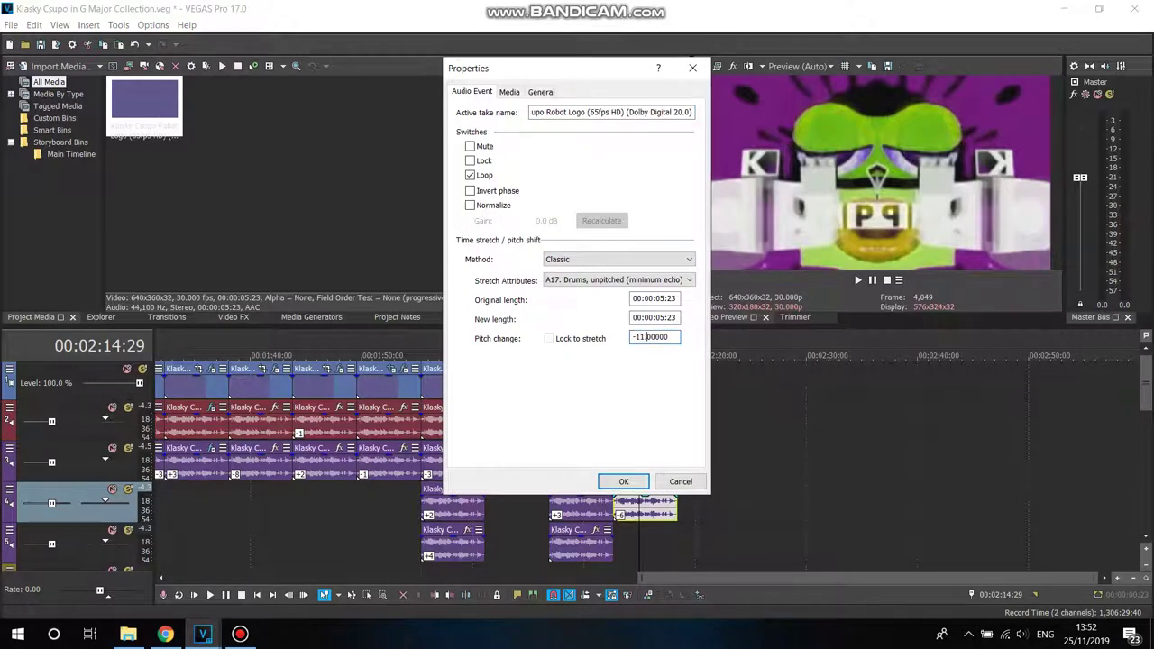
pyautogui.click(624, 481)
# Step: Give the track 2 audio event of the last clip Classic pitch shifting with A17. Drums, unpitched (minimum echo) and a pitch change of 1
pyautogui.rightClick(636, 424)
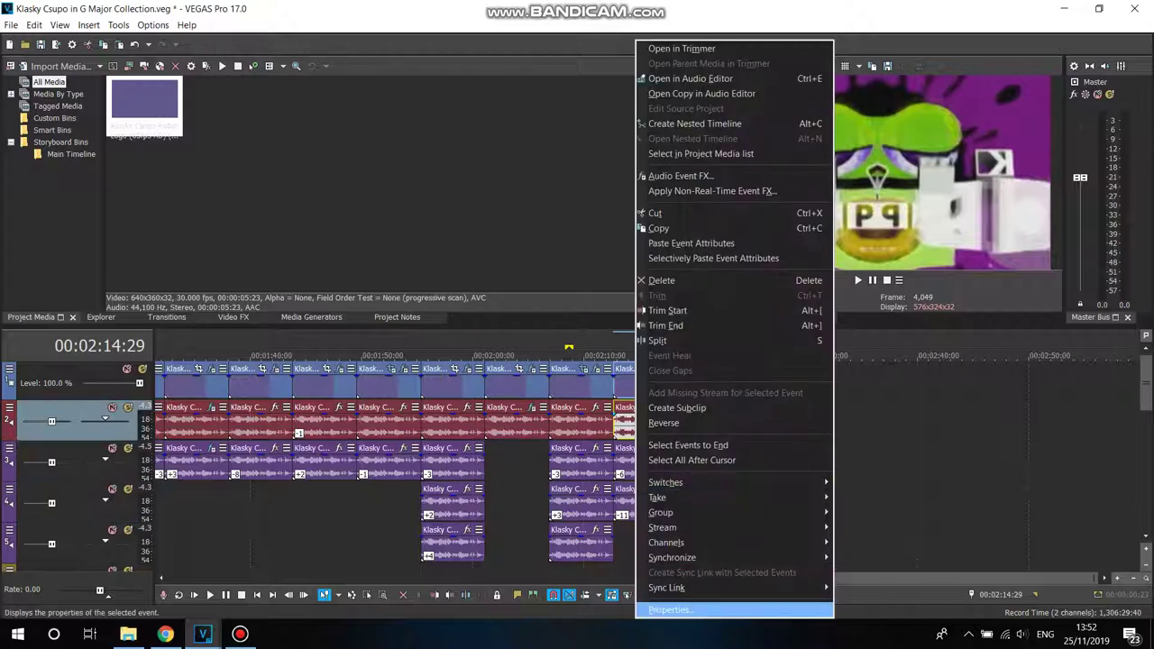
pyautogui.click(671, 610)
pyautogui.click(619, 259)
pyautogui.click(577, 278)
pyautogui.click(618, 279)
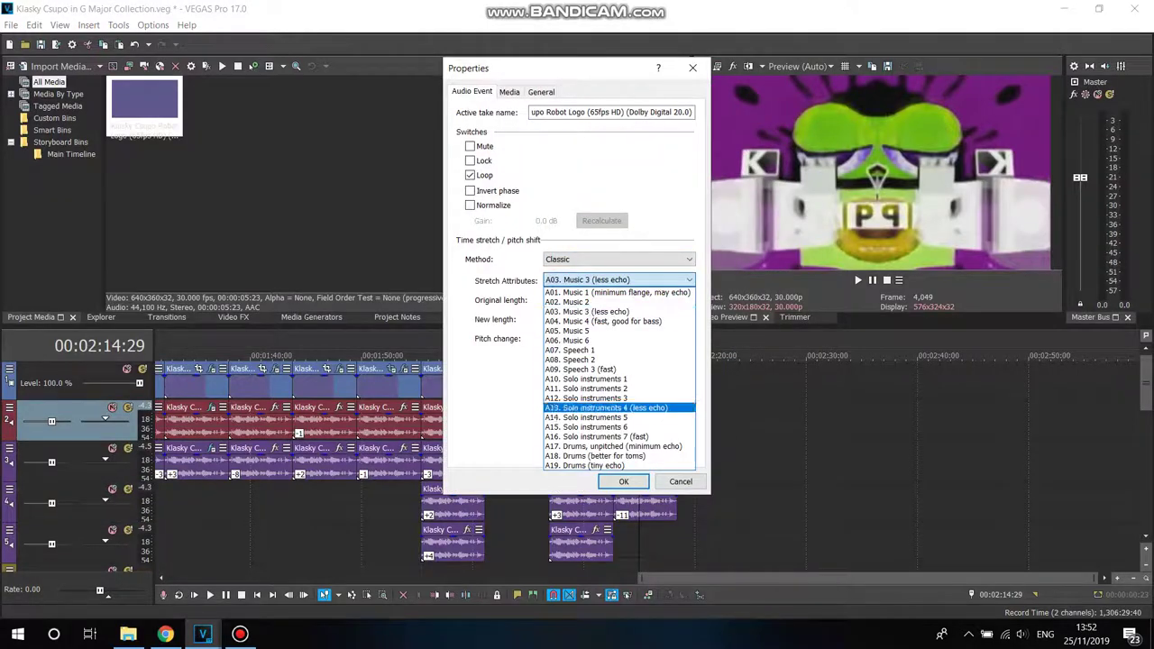
pyautogui.click(603, 446)
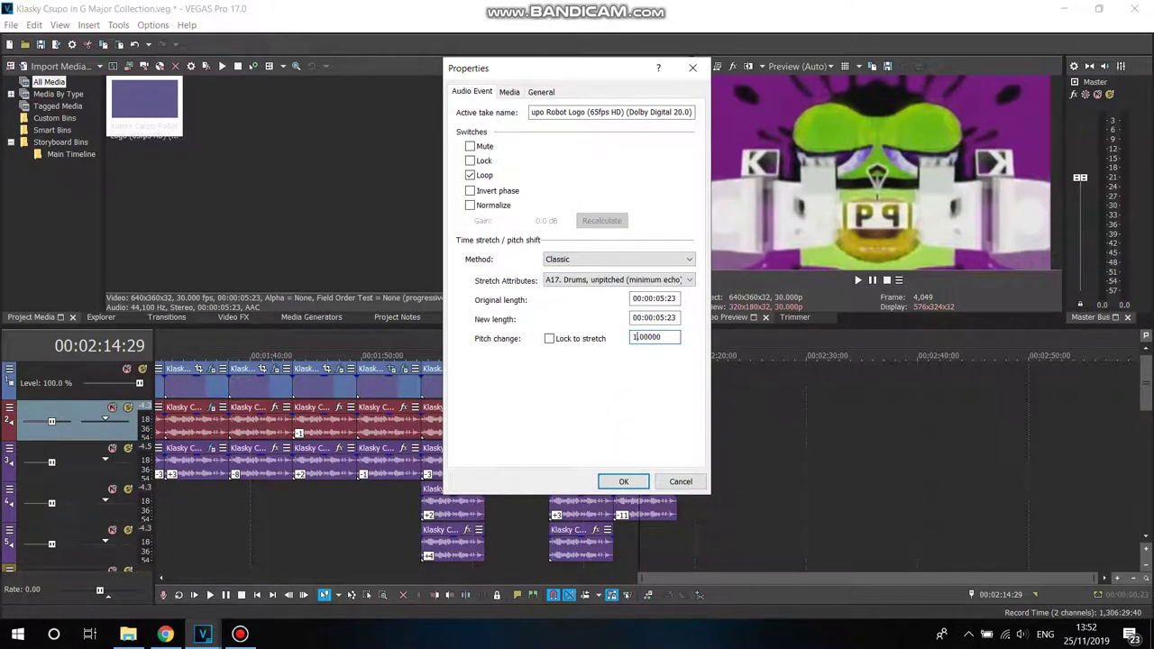
pyautogui.press('Return')
# Step: Append another copy of the logo from the project media directly after the last clip on the timeline
pyautogui.click(618, 423)
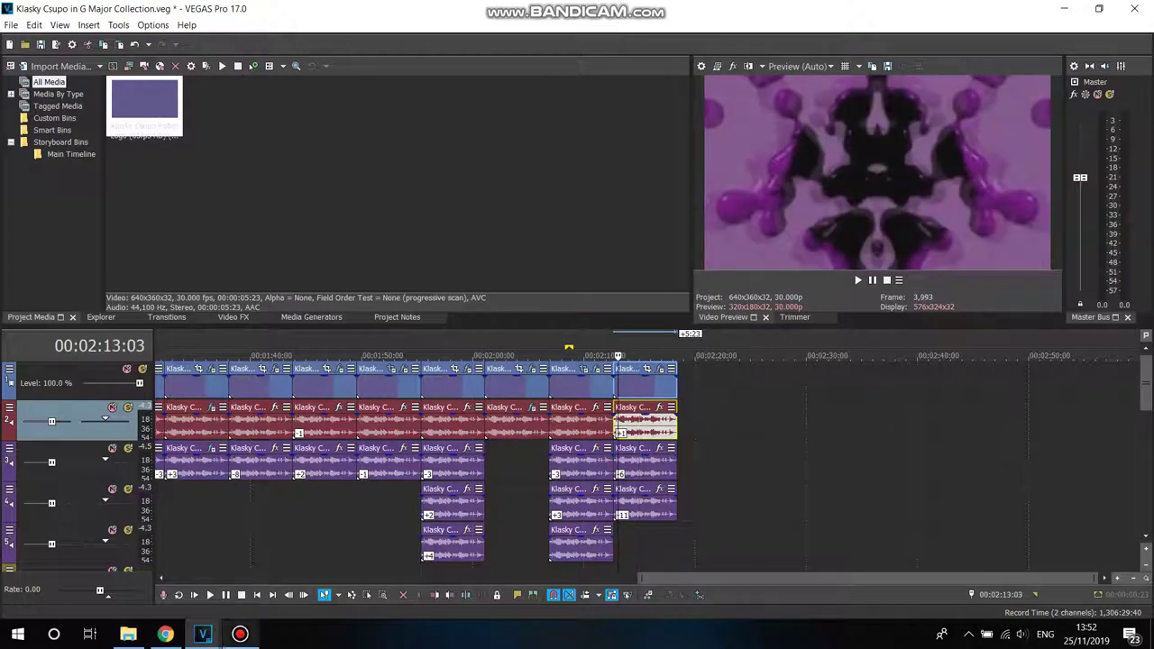
pyautogui.click(239, 634)
pyautogui.click(511, 185)
pyautogui.moveTo(144, 104); pyautogui.dragTo(687, 383)
# Step: Copy the -6 audio event on track 3 and paste it on the same track beneath the newly added clip
pyautogui.rightClick(661, 464)
pyautogui.click(691, 229)
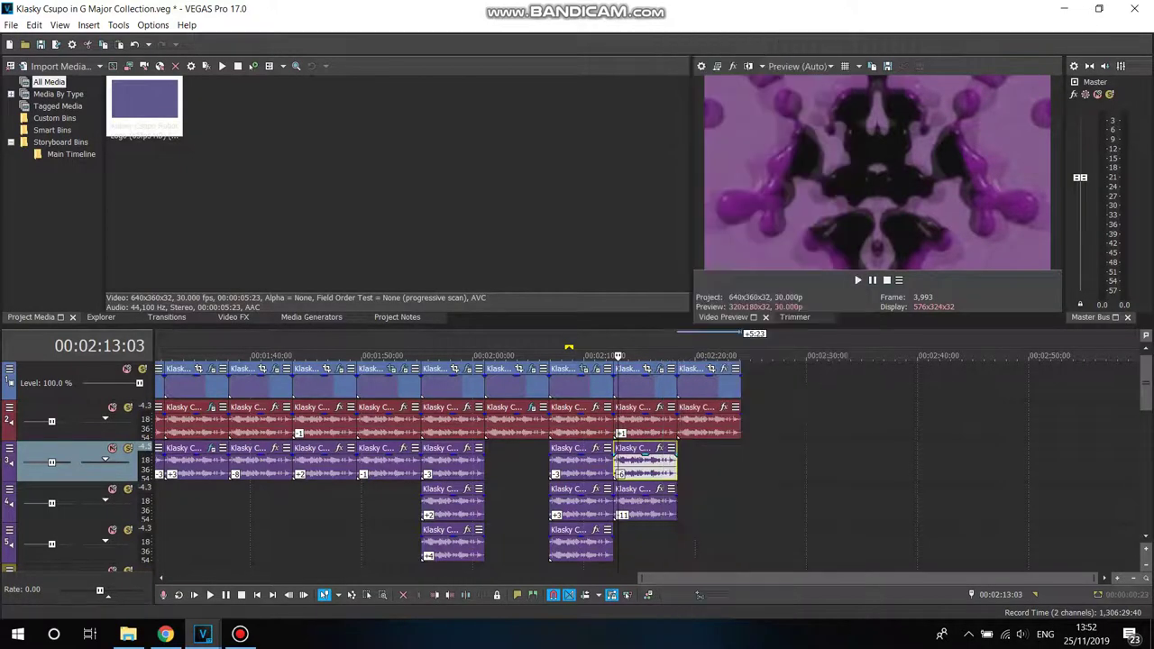
pyautogui.click(704, 460)
pyautogui.rightClick(703, 460)
pyautogui.click(722, 161)
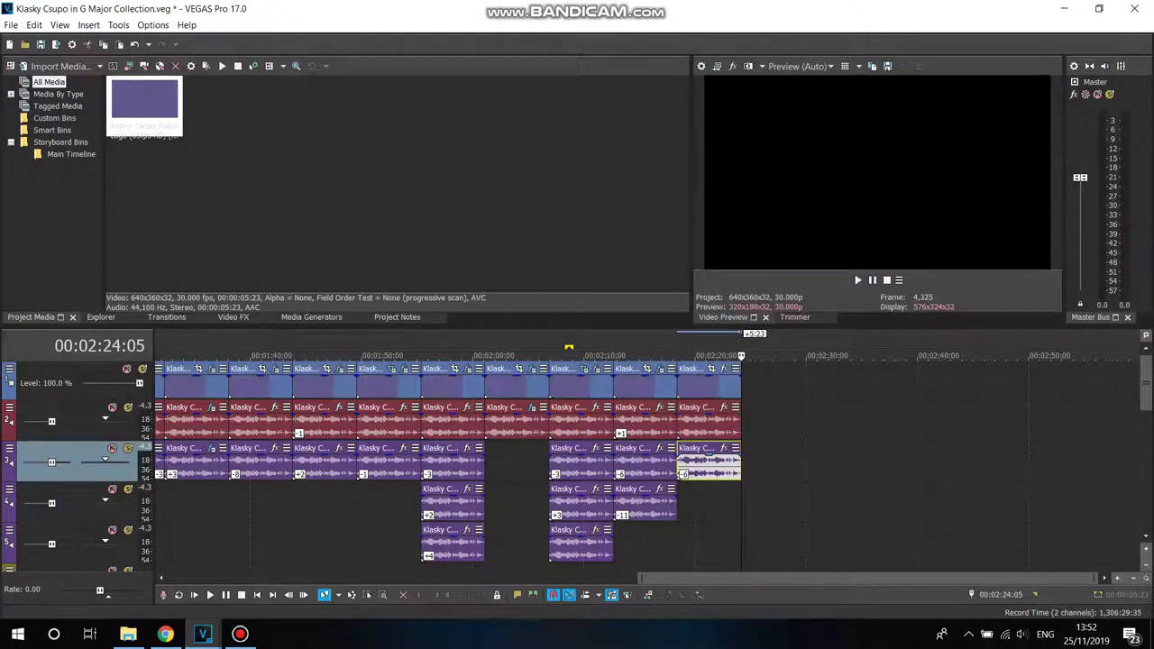
# Step: Set the pitch change of the pasted track 3 audio event to -8
pyautogui.rightClick(721, 461)
pyautogui.click(748, 609)
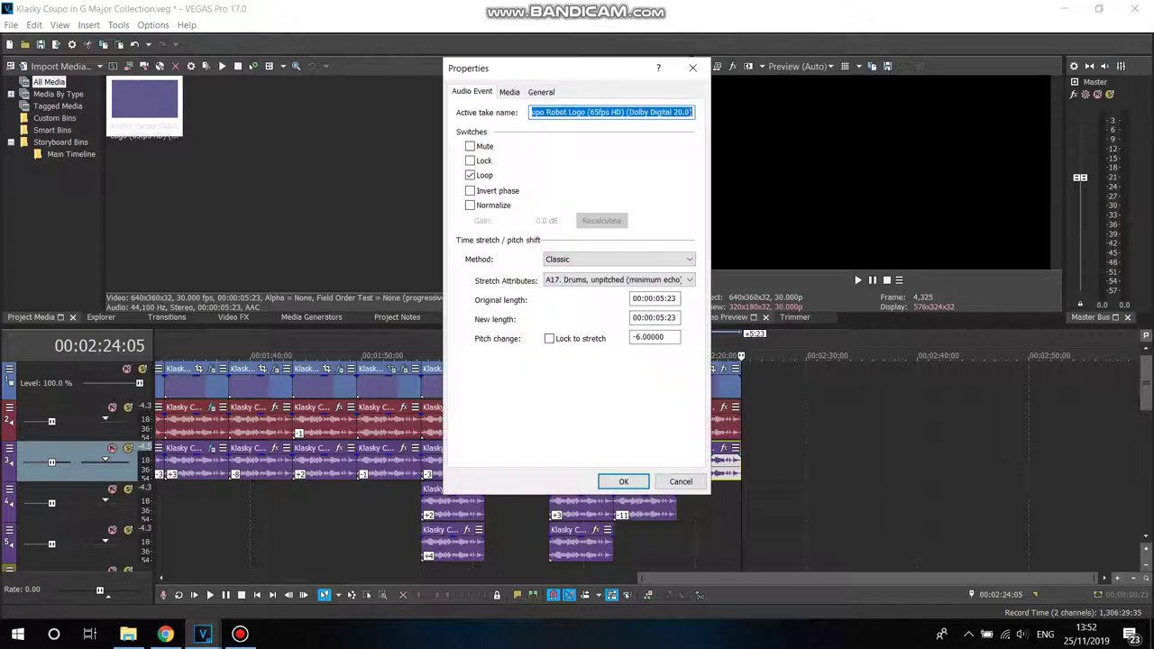
pyautogui.click(641, 337)
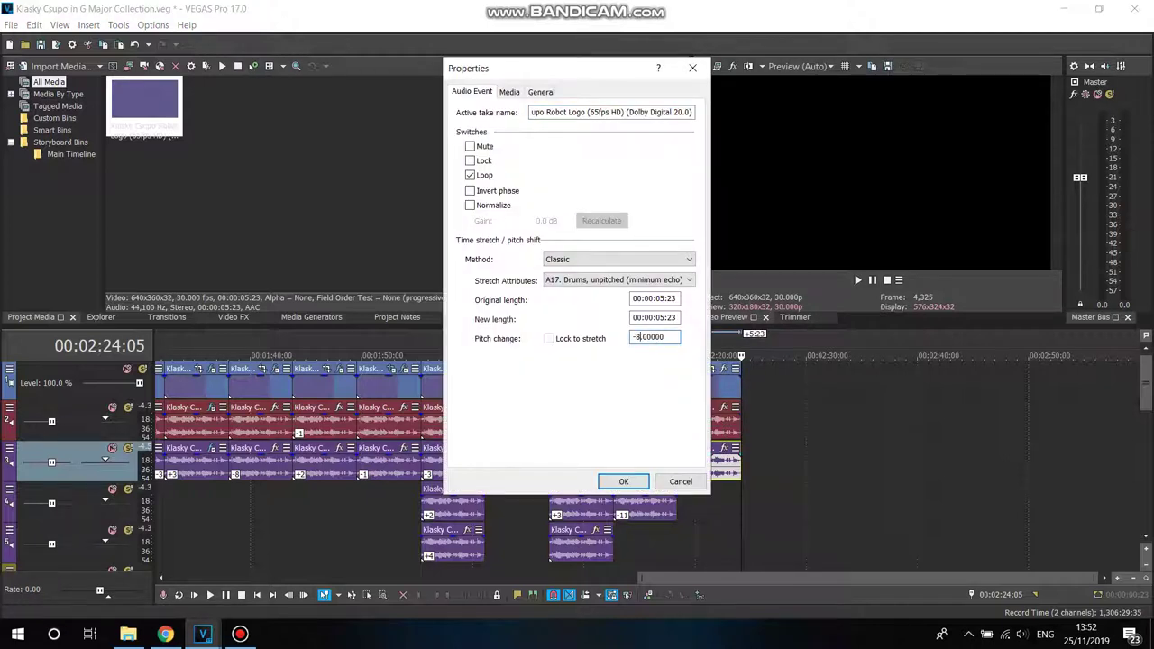
pyautogui.press('Return')
# Step: Give the new clip's track 2 audio event Classic pitch shifting with A17. Drums, unpitched (minimum echo) and a pitch change of -1
pyautogui.rightClick(729, 425)
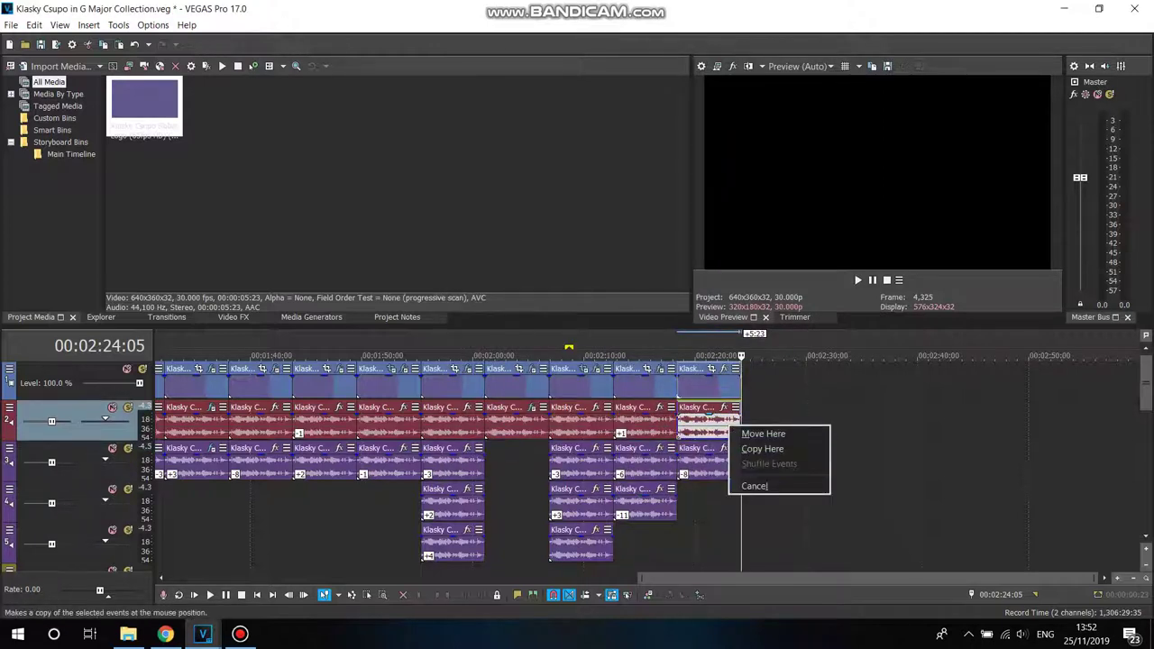
pyautogui.click(696, 425)
pyautogui.rightClick(697, 419)
pyautogui.click(749, 609)
pyautogui.click(619, 258)
pyautogui.click(595, 292)
pyautogui.click(619, 279)
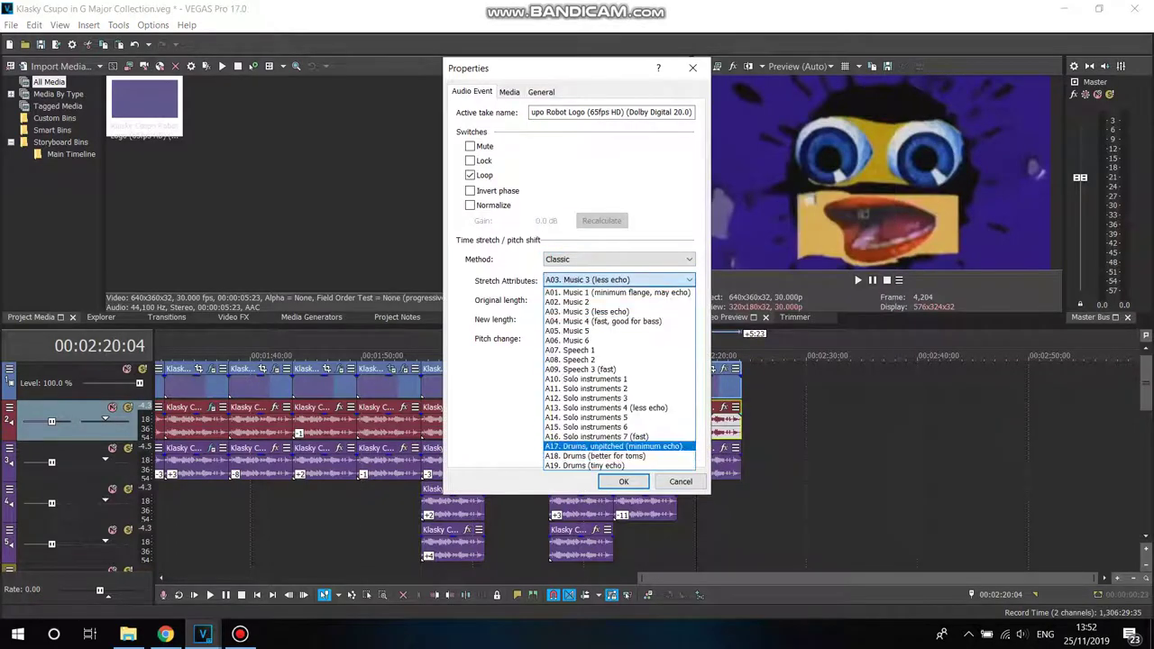
pyautogui.click(618, 445)
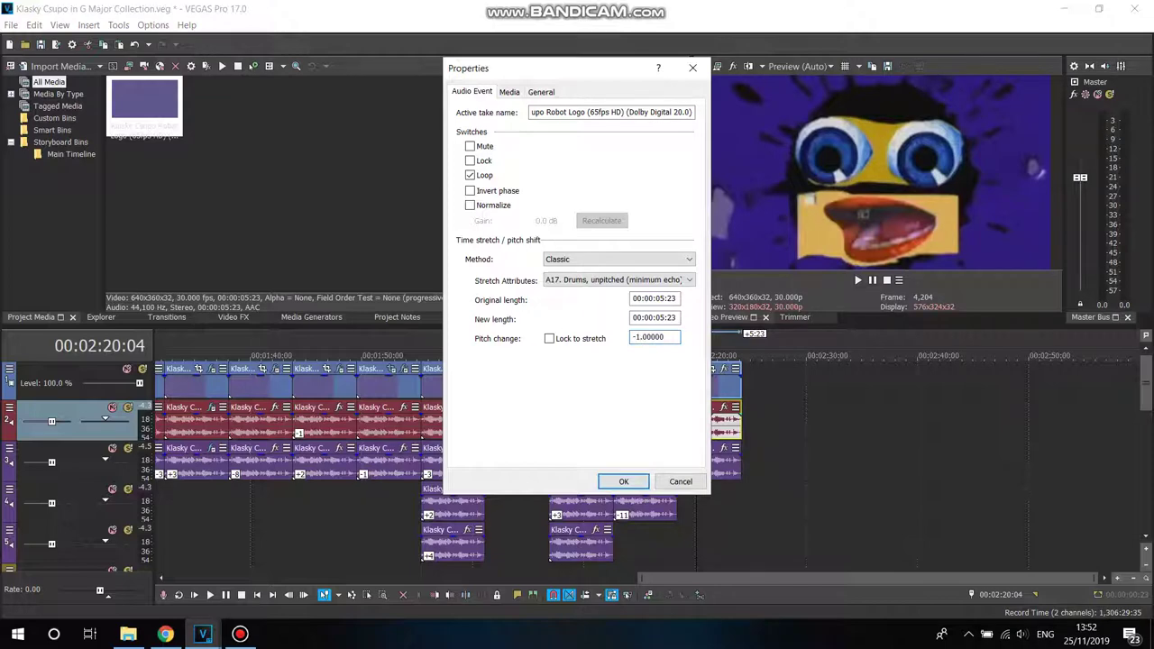
pyautogui.click(623, 482)
# Step: Apply the HSL Adjust video effect with the Luig Group preset to the newly added clip
pyautogui.click(233, 317)
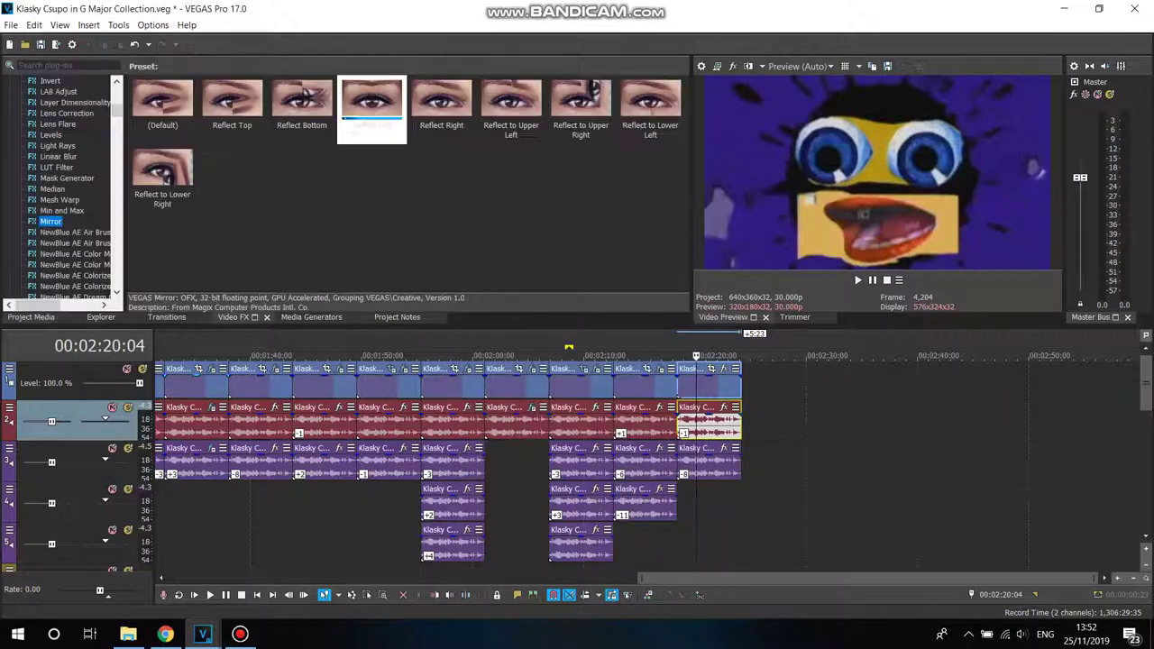
pyautogui.scroll(3, 59, 185)
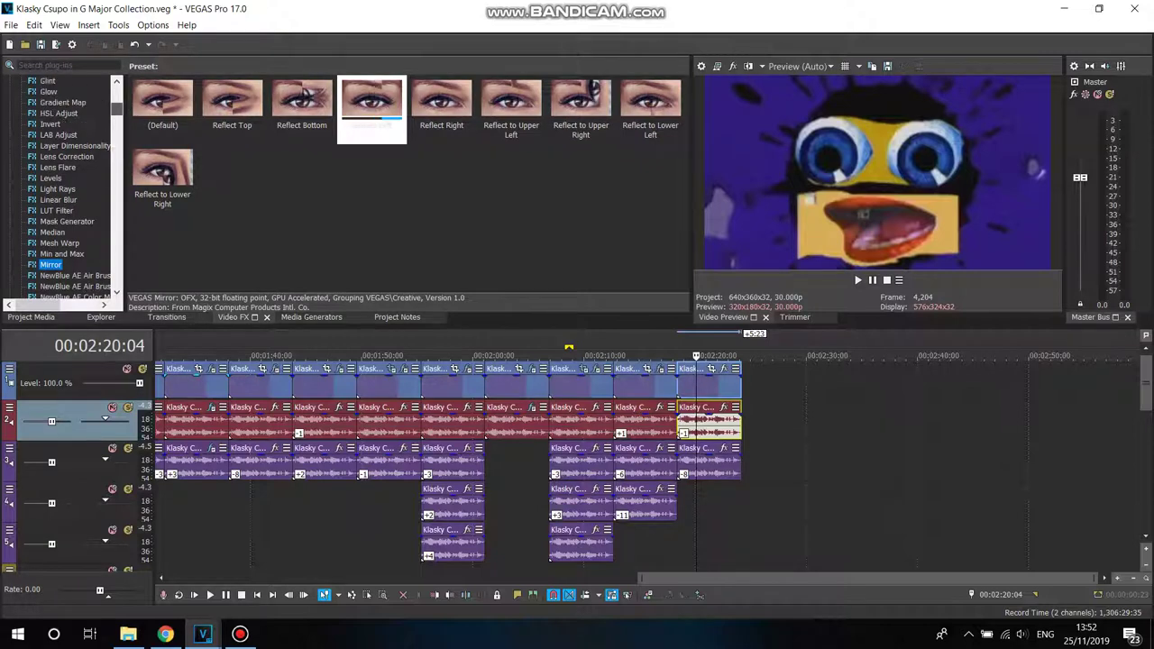
pyautogui.click(59, 168)
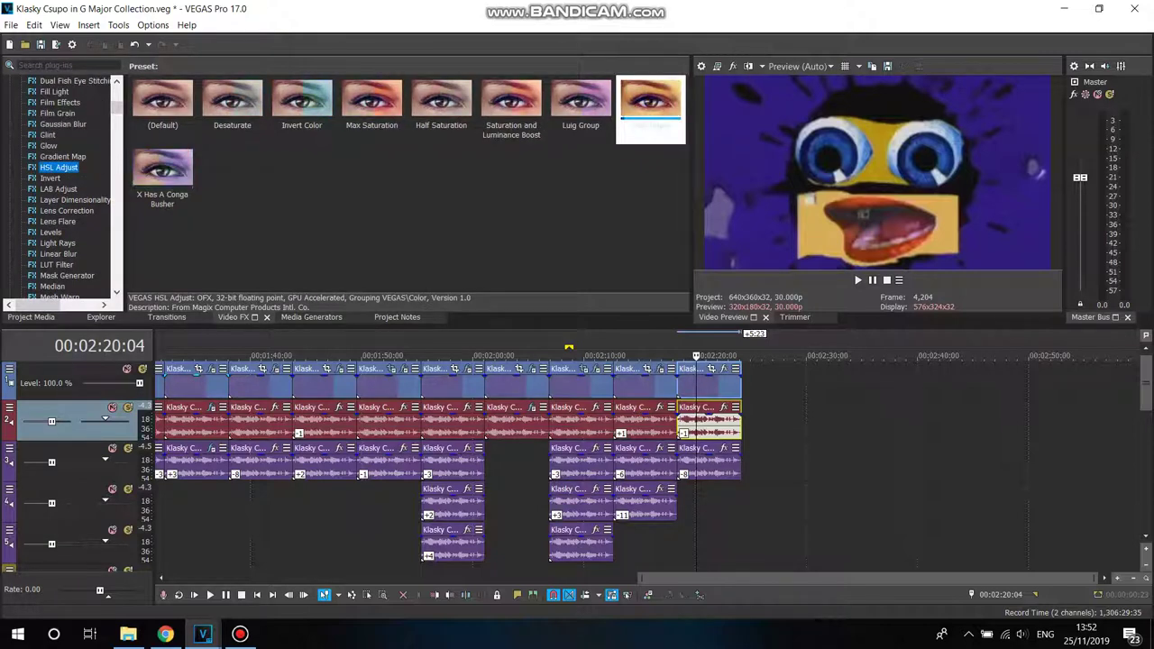
pyautogui.moveTo(581, 101); pyautogui.dragTo(709, 386)
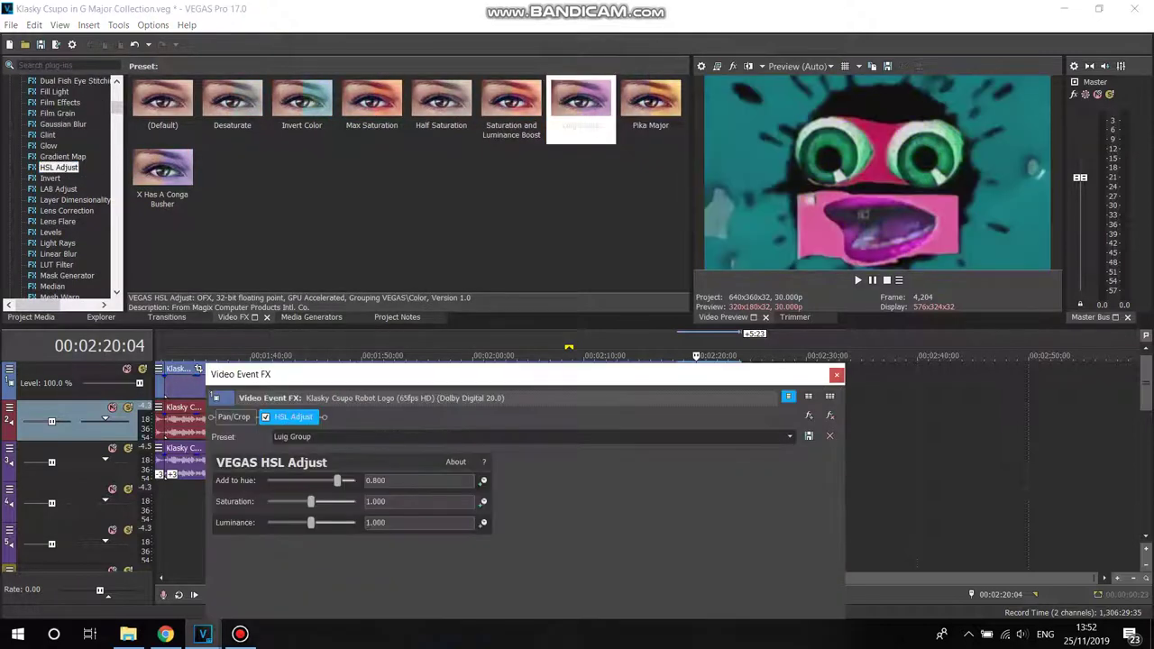
pyautogui.click(837, 375)
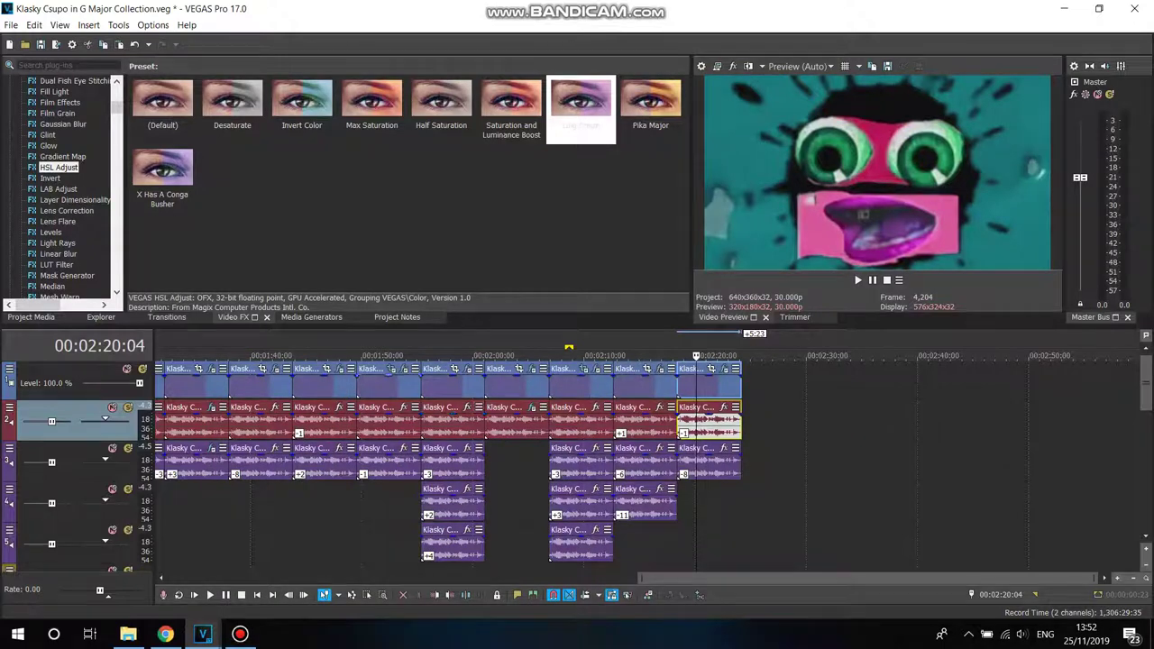
pyautogui.click(723, 369)
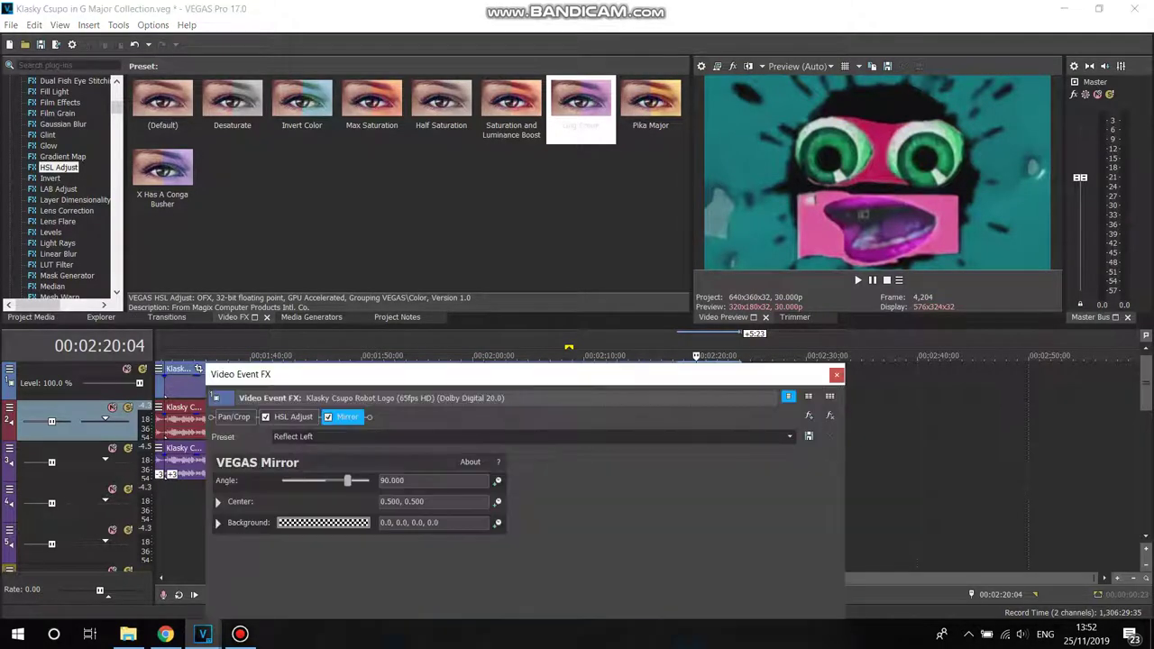
pyautogui.click(293, 416)
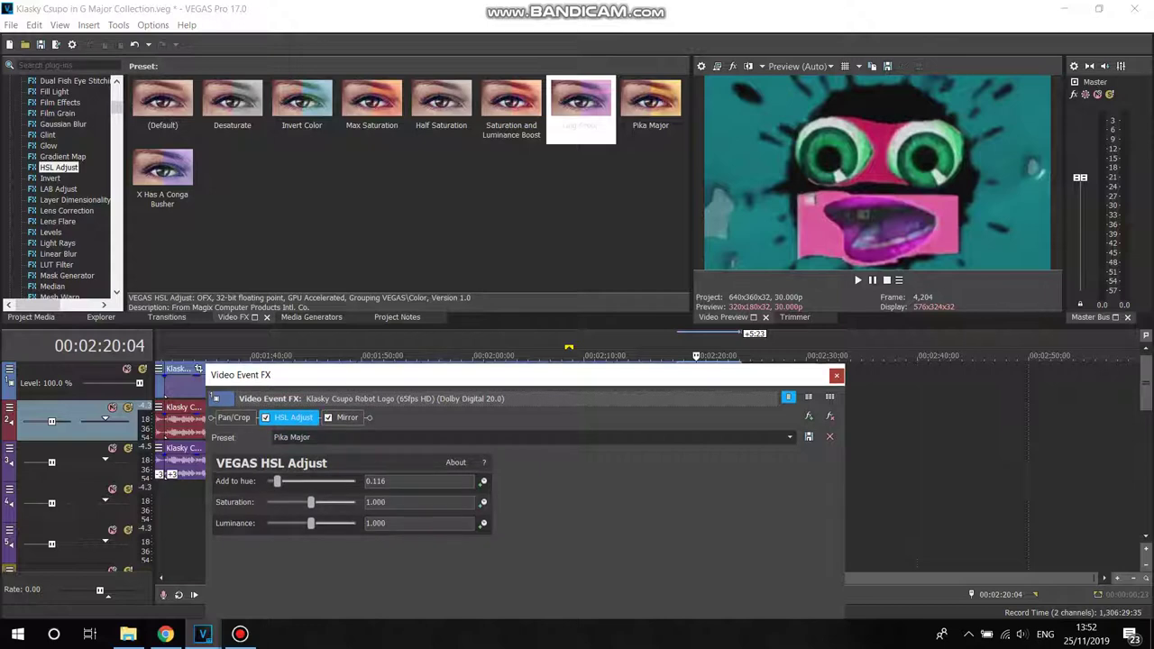
pyautogui.press('Escape')
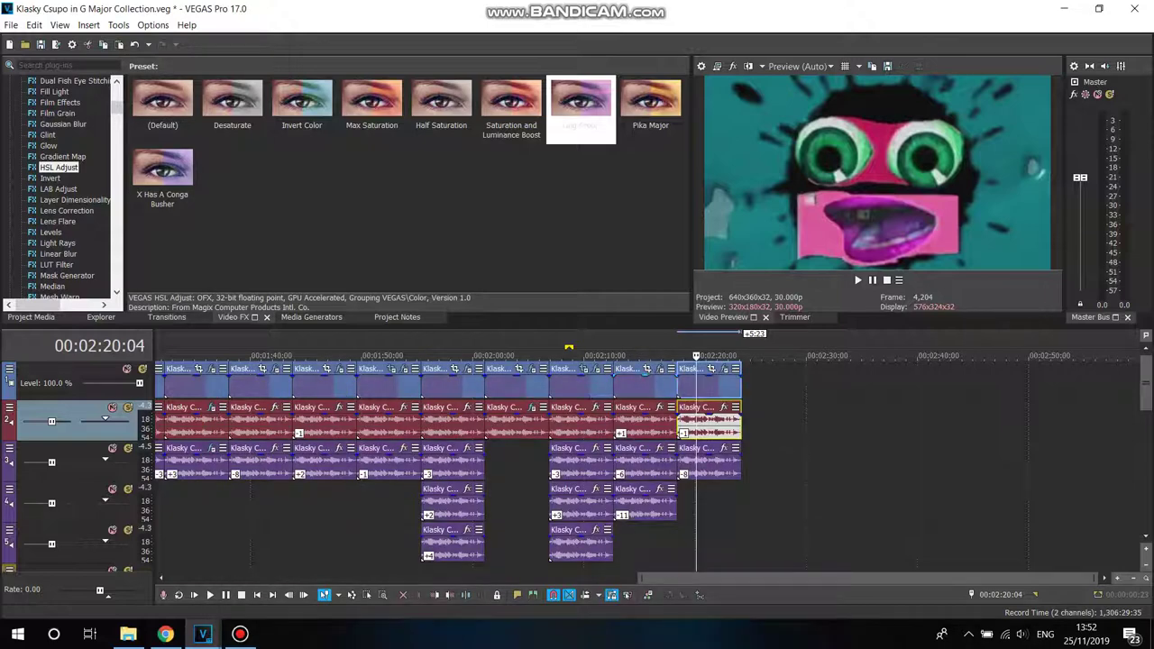
# Step: Save the HSL Adjust and Mirror effect chain of the second-to-last clip as a plug-in package named G Major 24
pyautogui.click(659, 386)
pyautogui.click(661, 369)
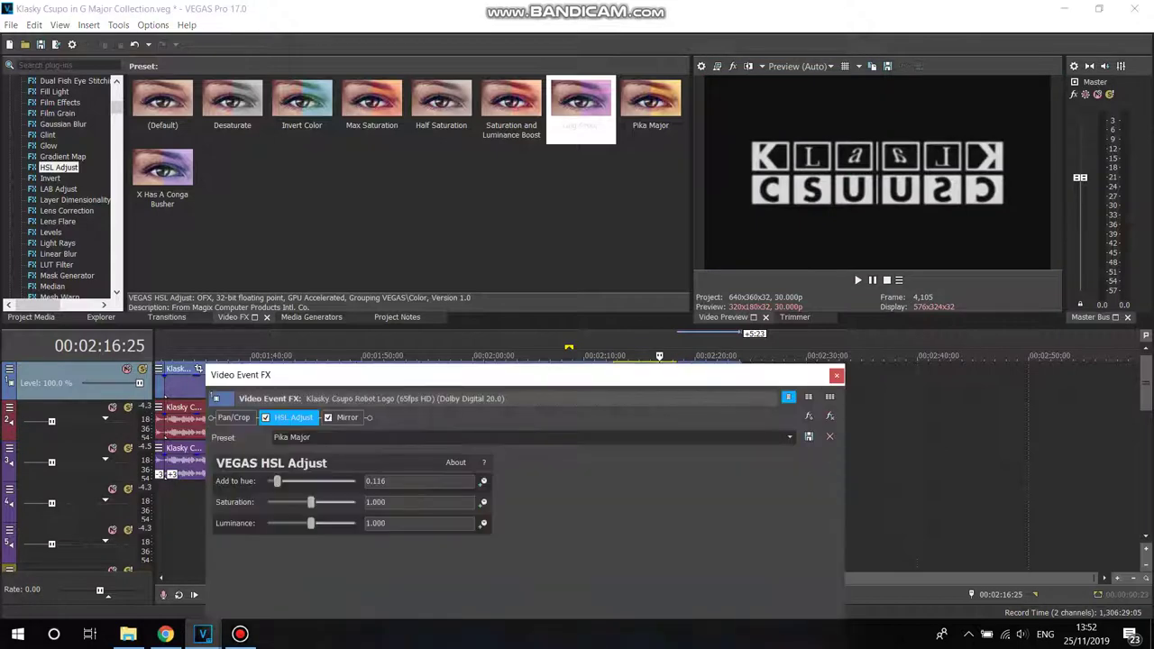
pyautogui.click(788, 396)
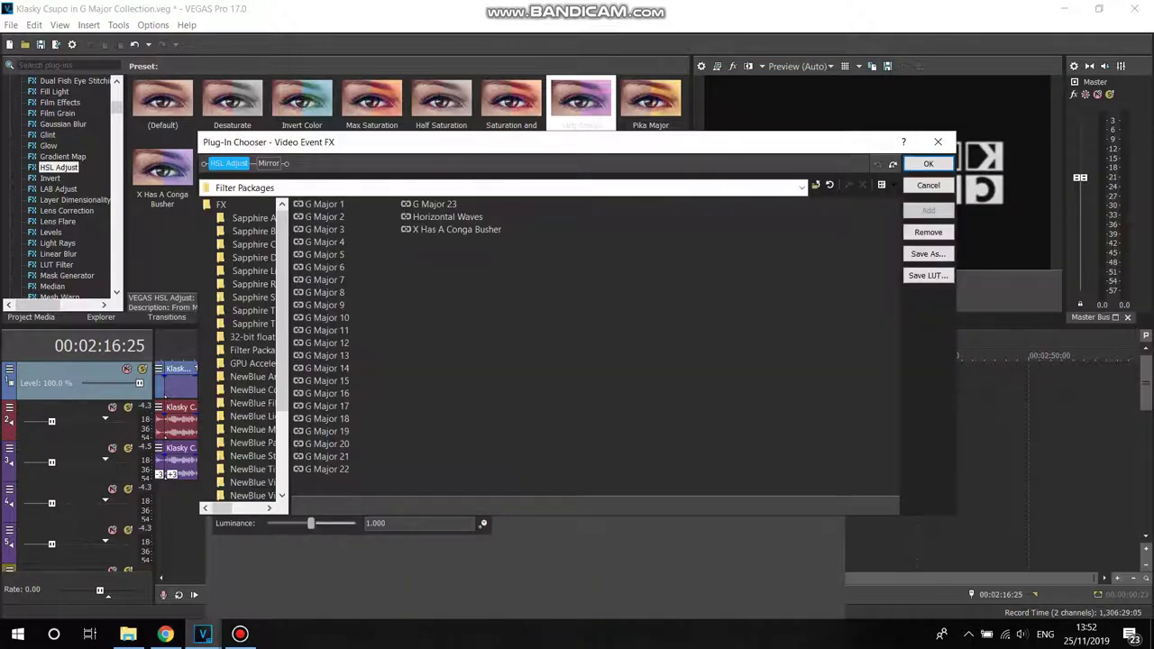
pyautogui.click(927, 254)
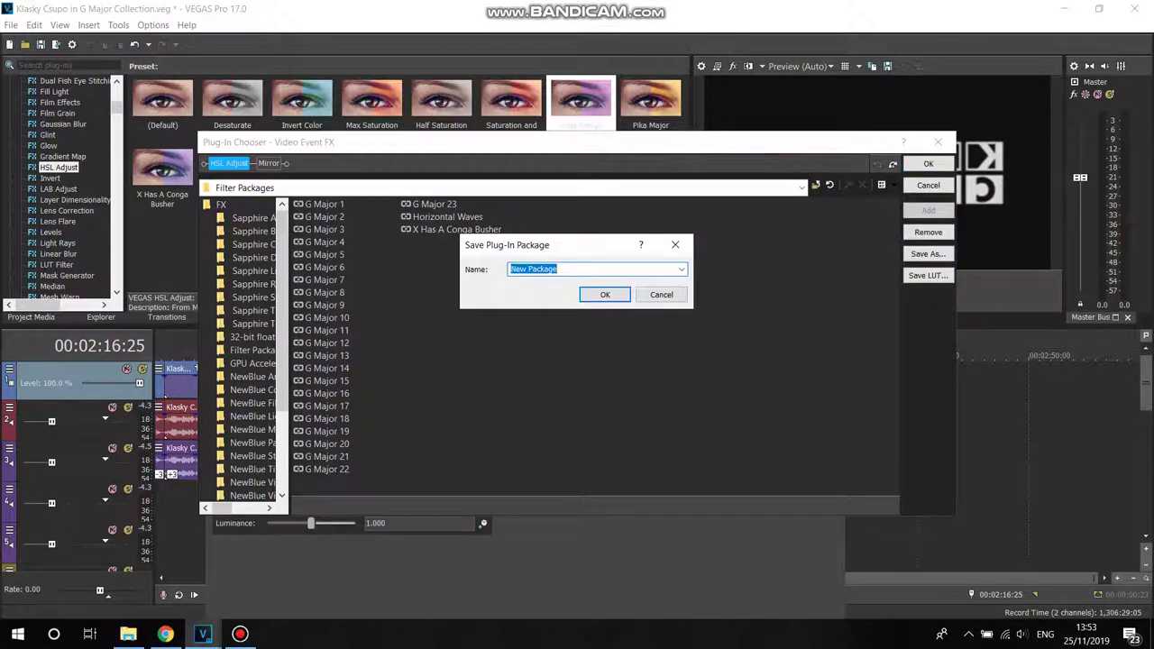
pyautogui.click(681, 269)
pyautogui.click(595, 427)
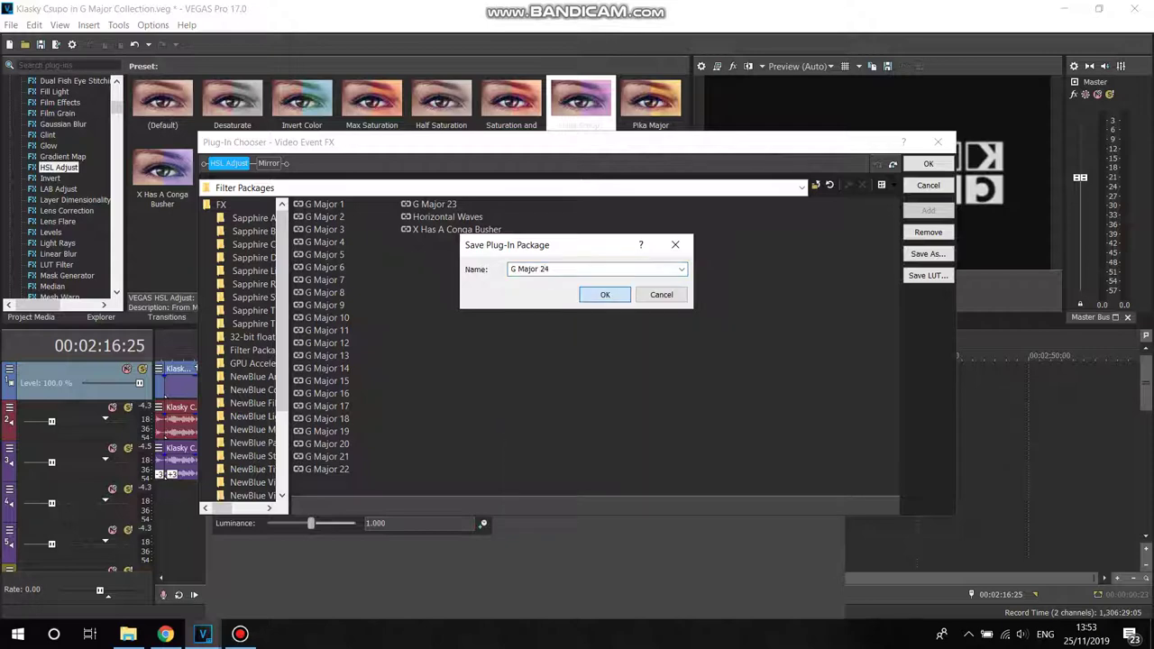
pyautogui.press('Return')
pyautogui.click(927, 163)
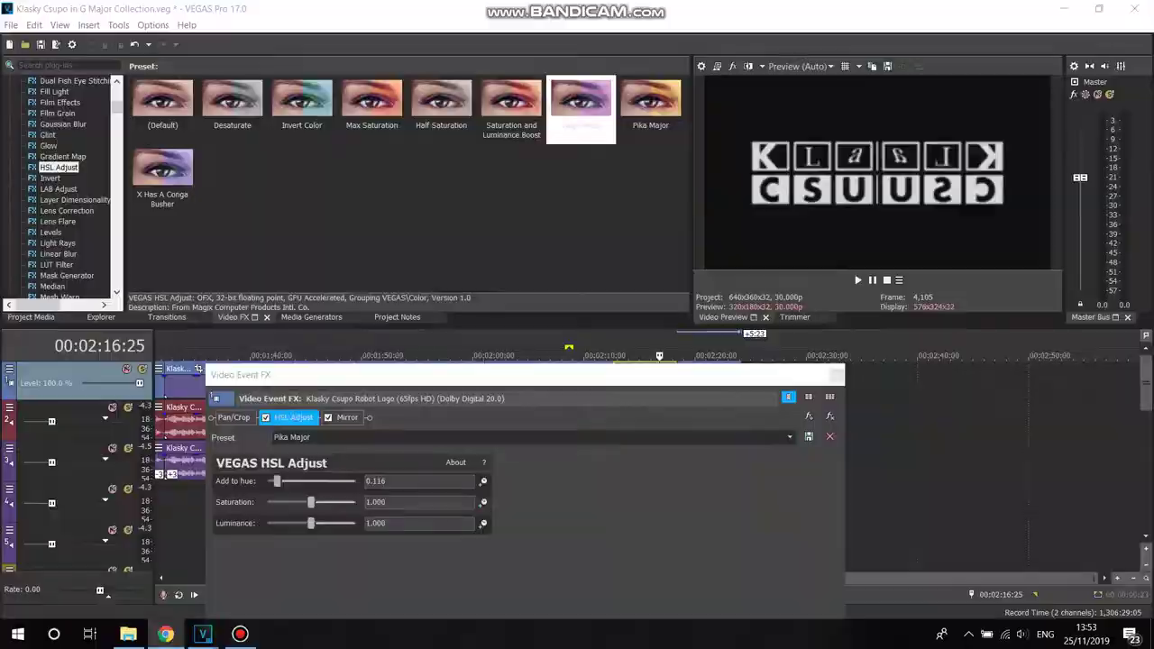
pyautogui.click(837, 376)
# Step: Save the last clip's HSL Adjust effect chain as a plug-in package named G Major 25
pyautogui.click(717, 355)
pyautogui.click(725, 369)
pyautogui.click(809, 416)
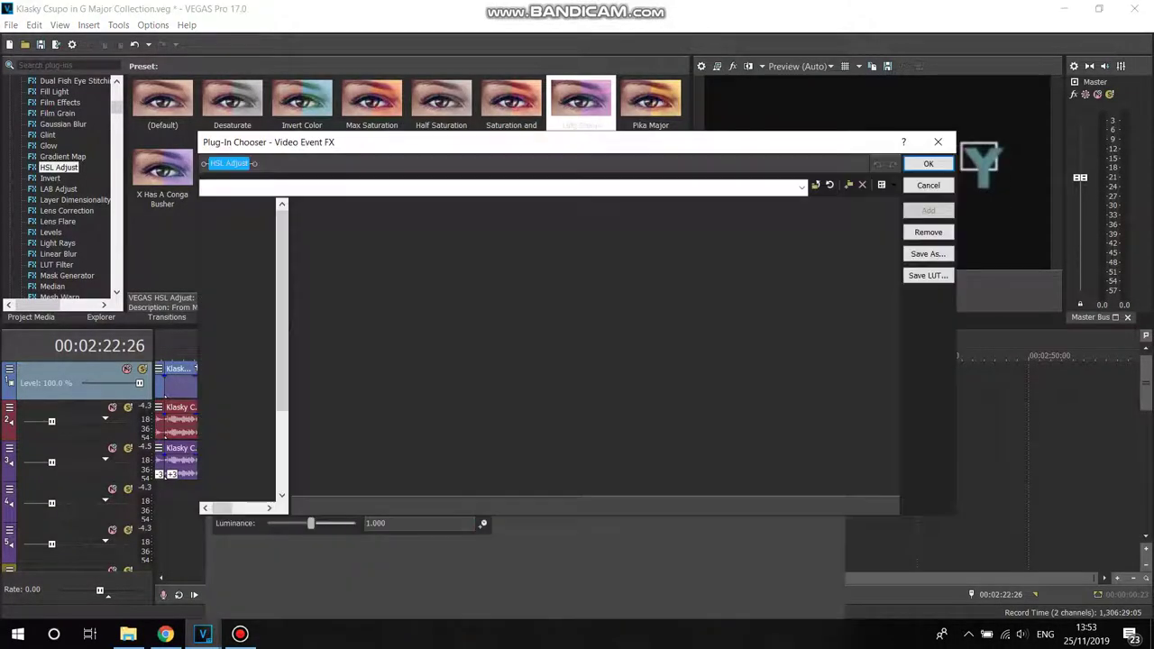
pyautogui.click(927, 254)
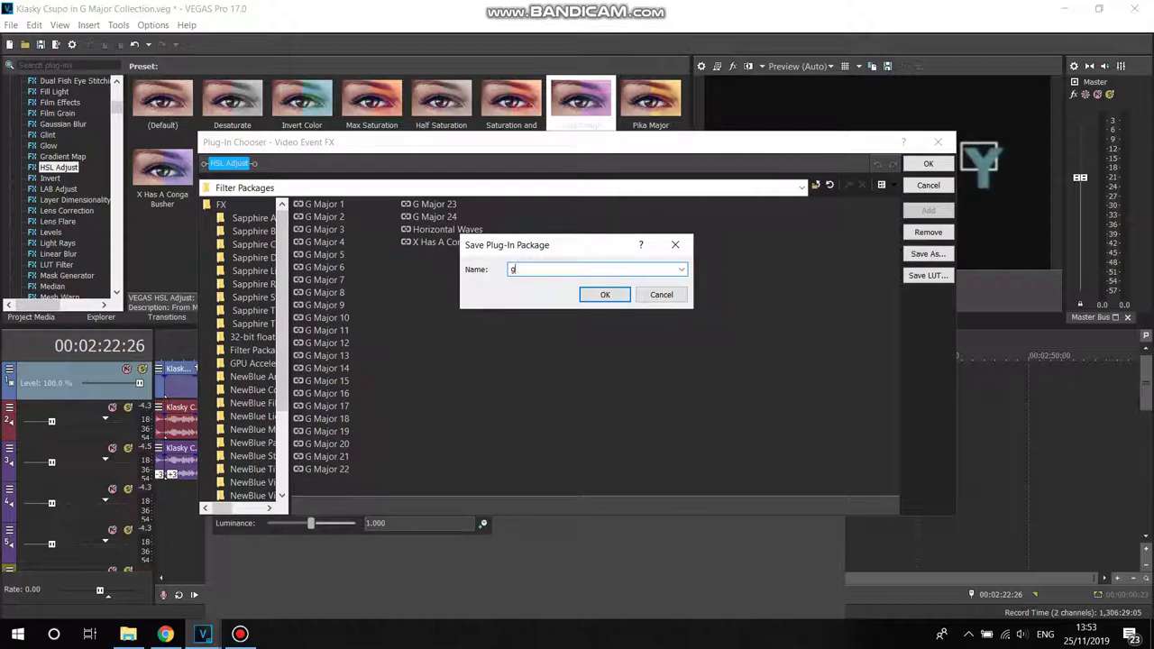
pyautogui.click(682, 268)
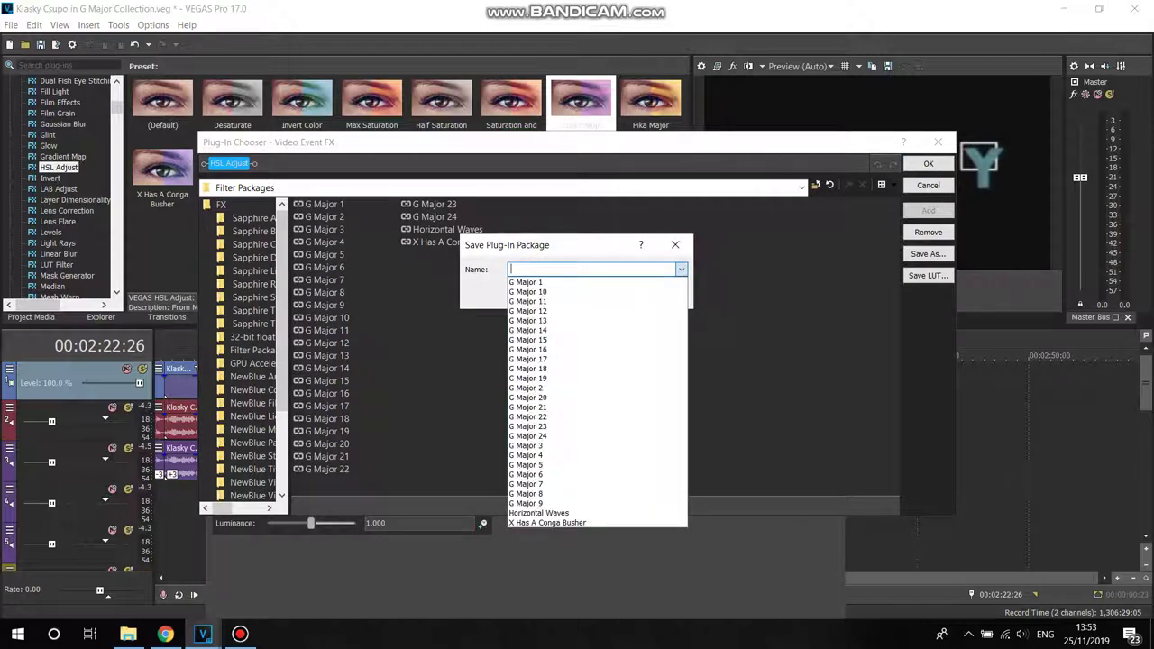
pyautogui.click(577, 421)
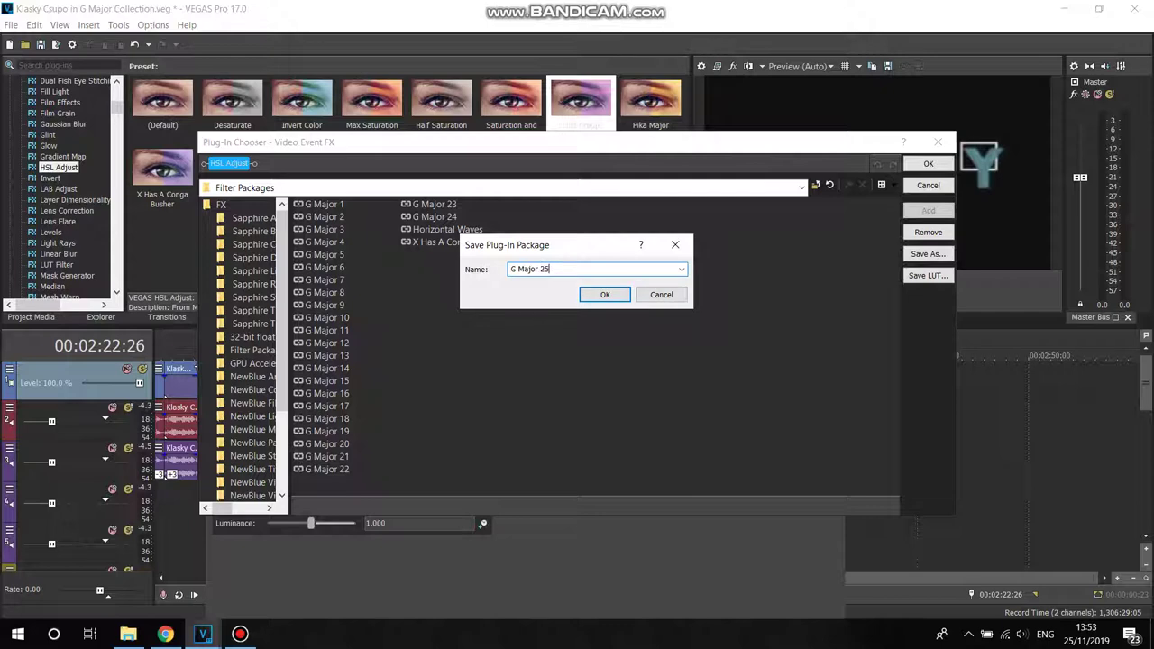
pyautogui.press('Return')
pyautogui.click(929, 163)
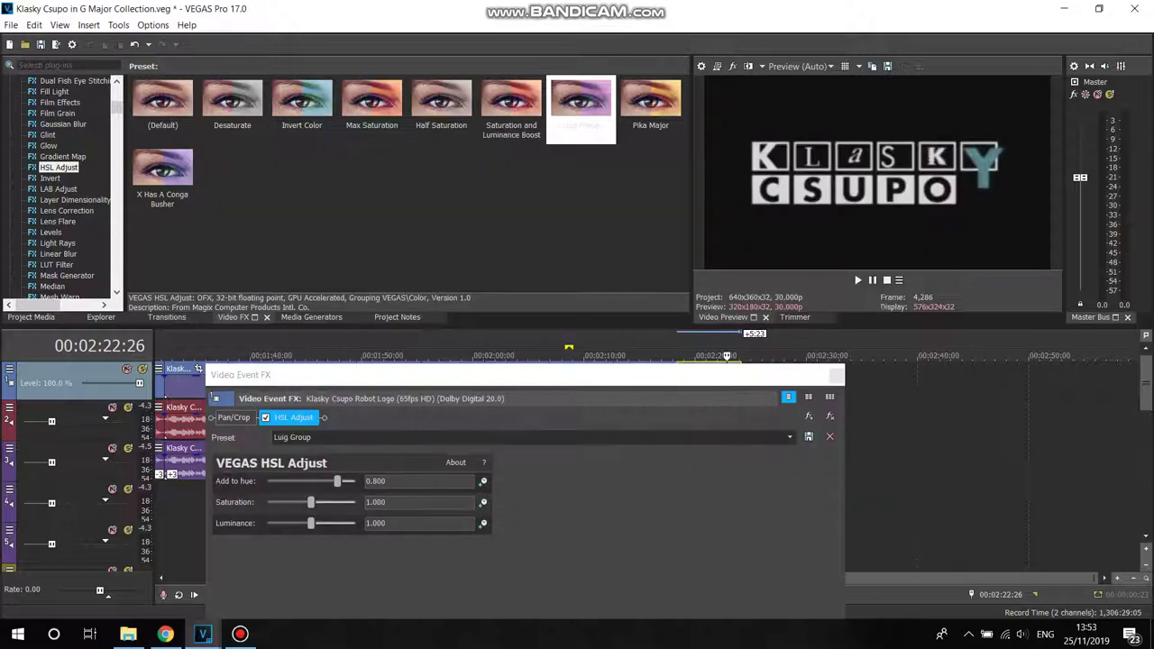
pyautogui.hotkey('alt', 'Tab')
pyautogui.hotkey('alt', 'Tab')
pyautogui.click(837, 376)
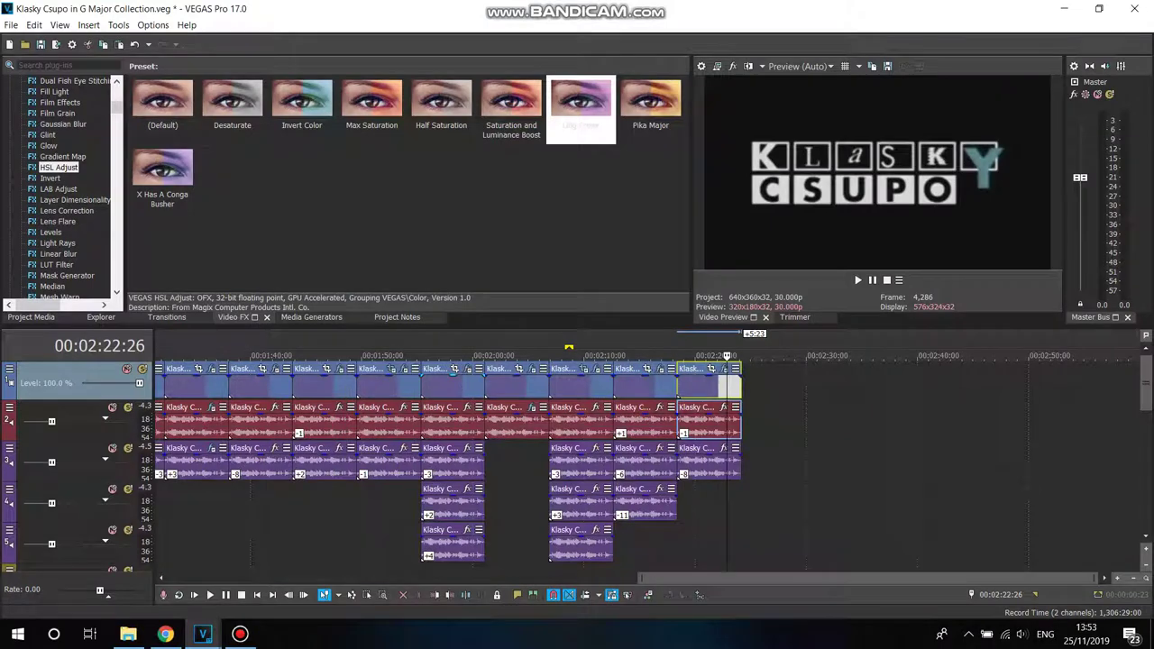
# Step: Play the timeline from 00:01:55:10 through the last clip to review the recent G Major effects
pyautogui.click(421, 355)
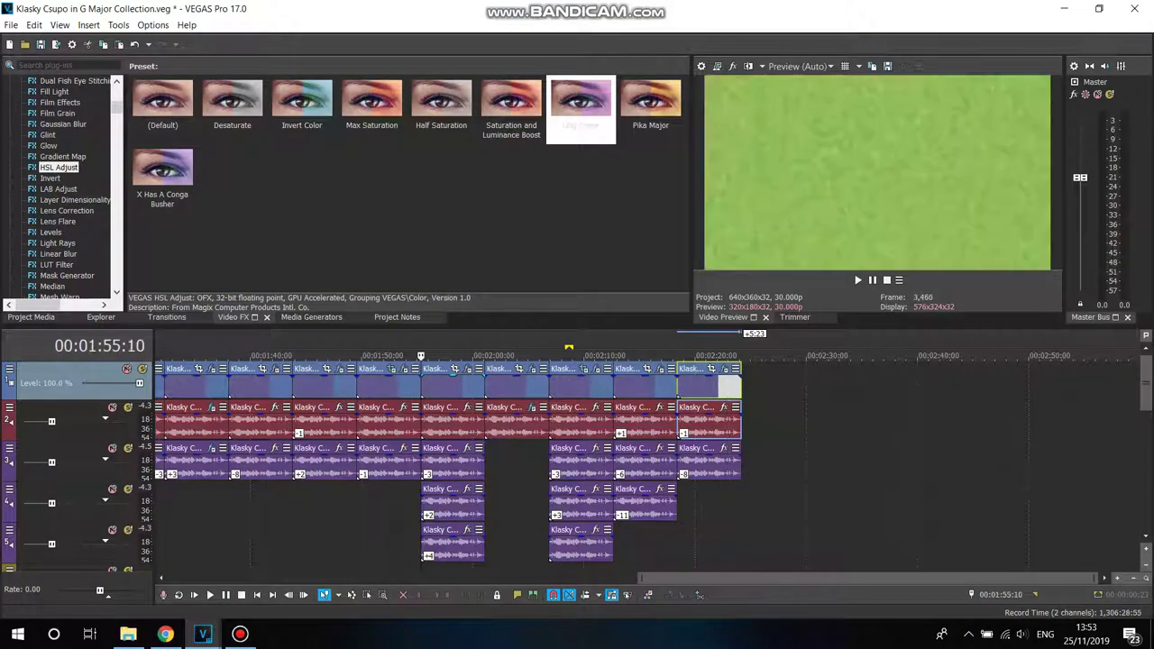
pyautogui.press('space')
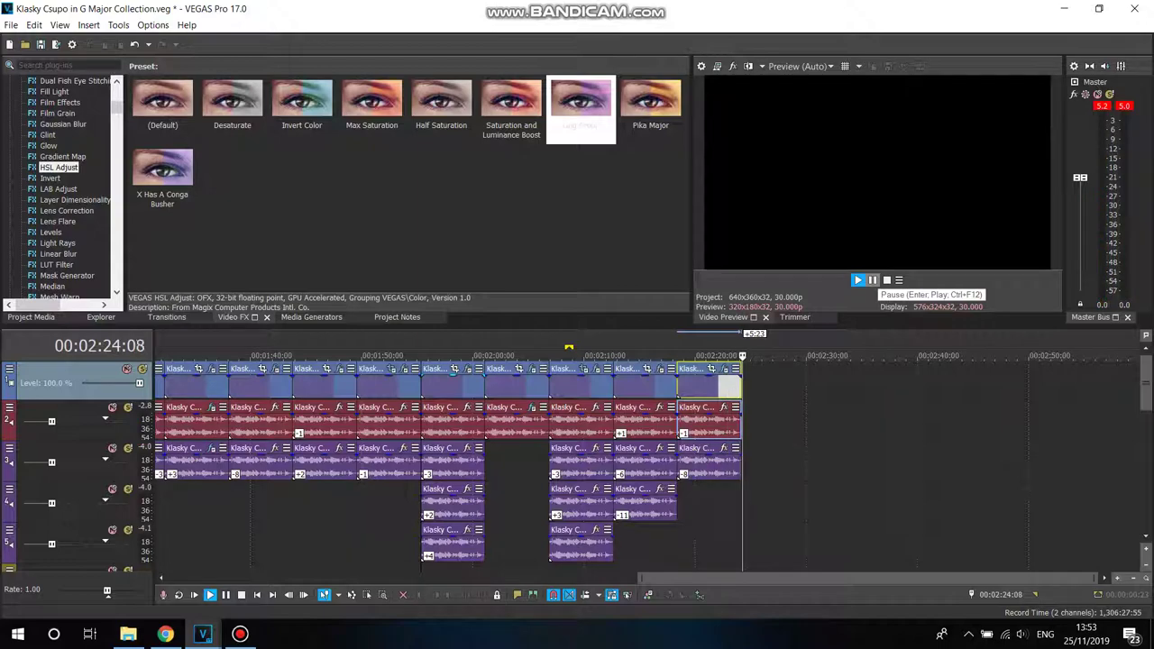
pyautogui.click(239, 634)
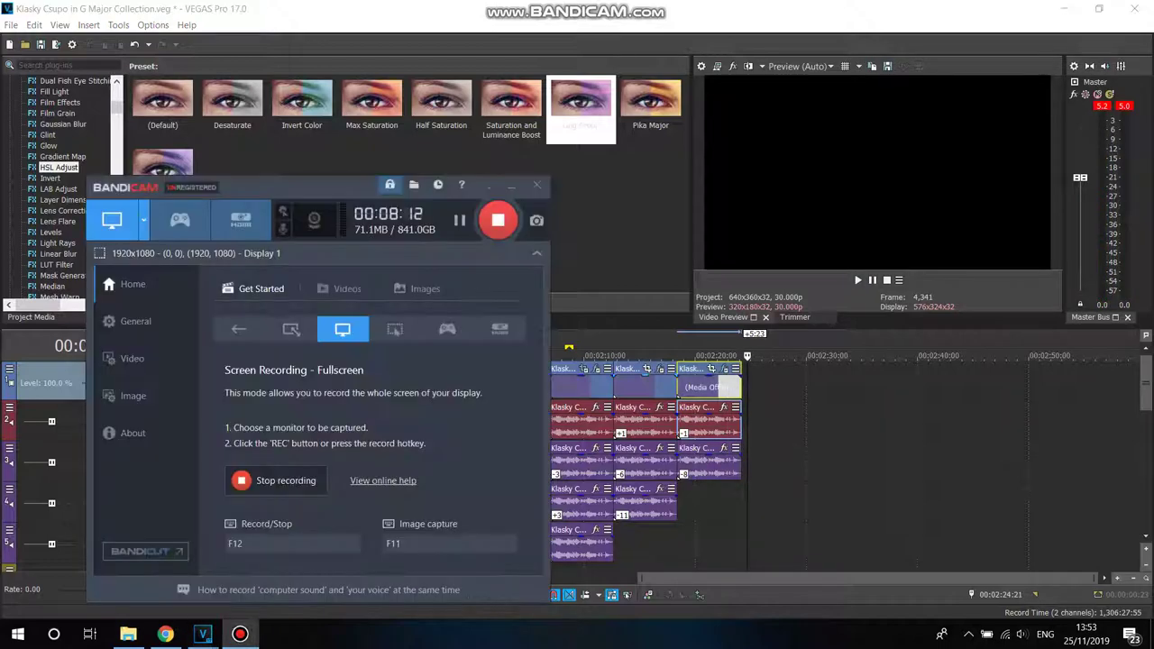